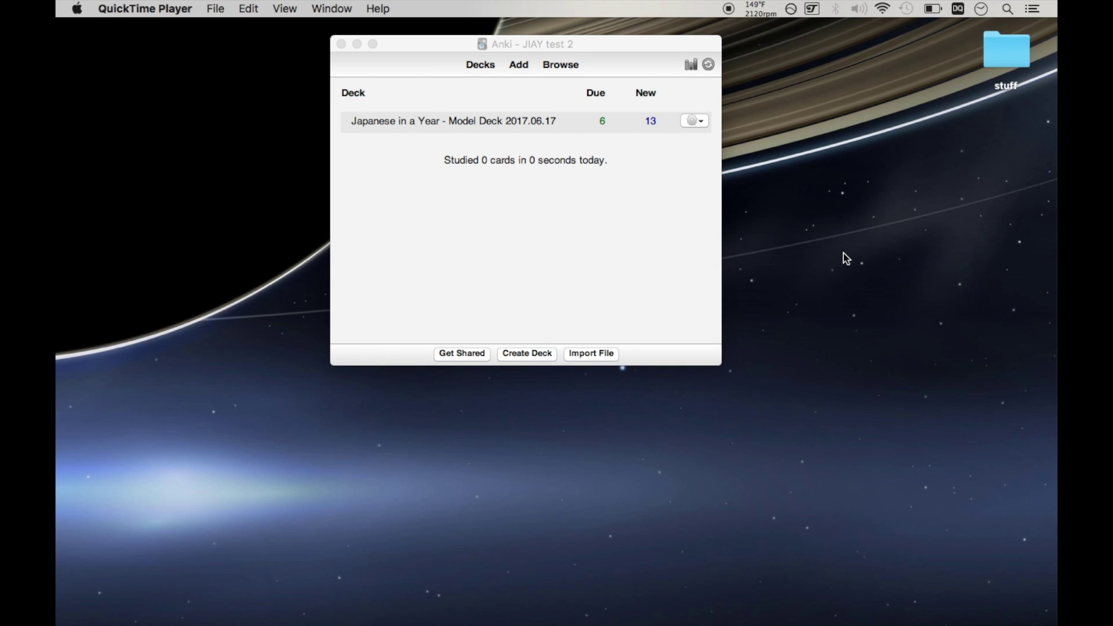
# Bring the Anki deck window forward and open the card Browser.
pyautogui.click(522, 228)
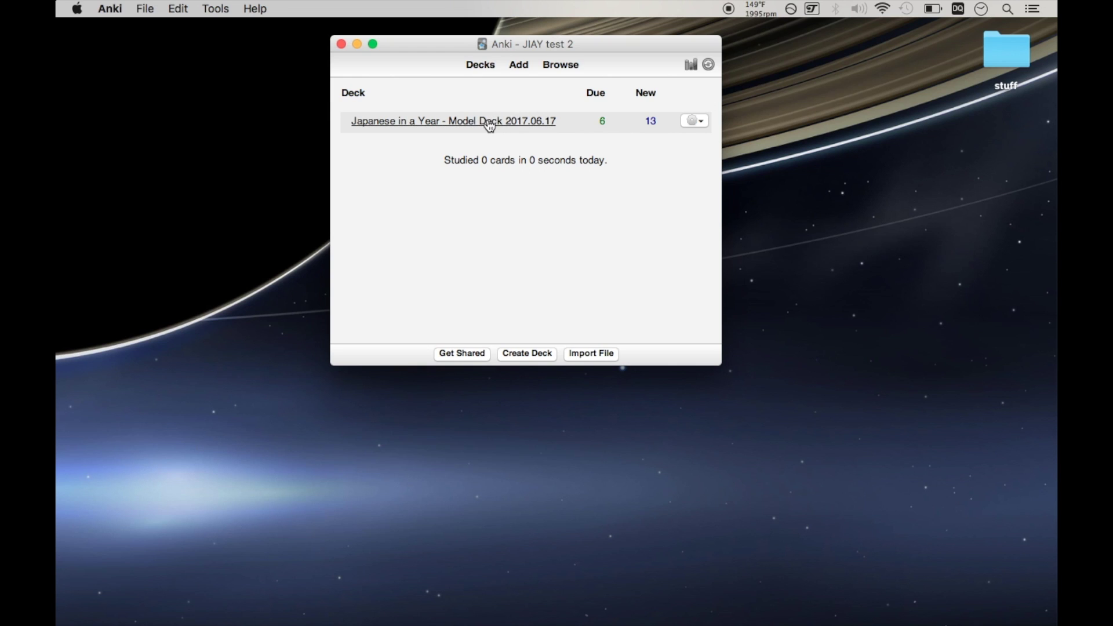
pyautogui.click(558, 65)
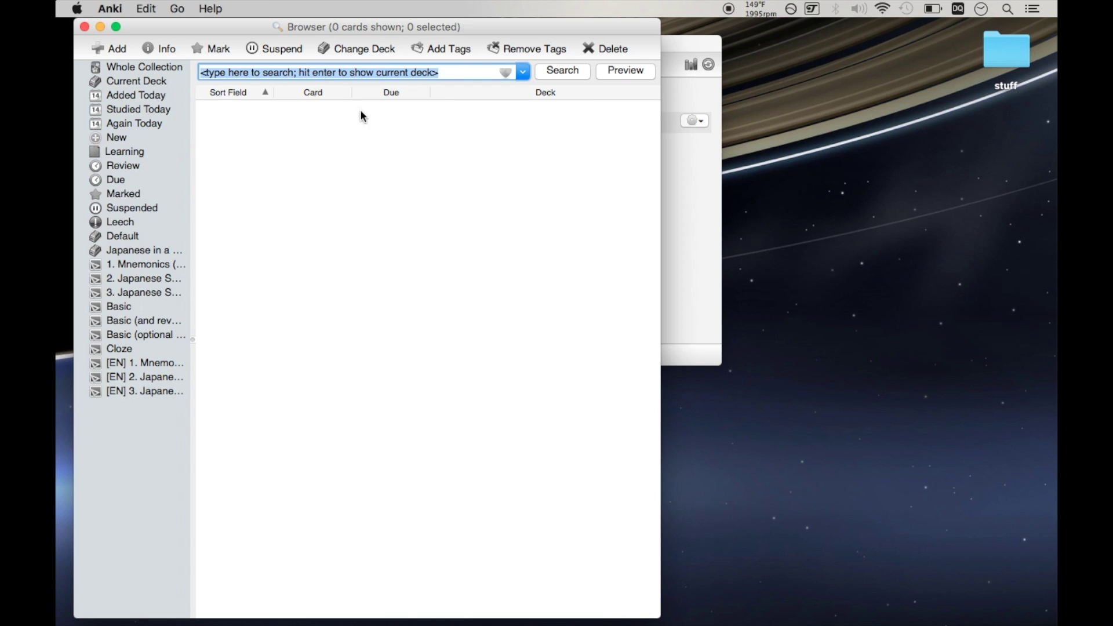
# List the Japanese in a Year deck and view the comprehension, あと, 携帯電話 and 木 notes.
pyautogui.click(124, 250)
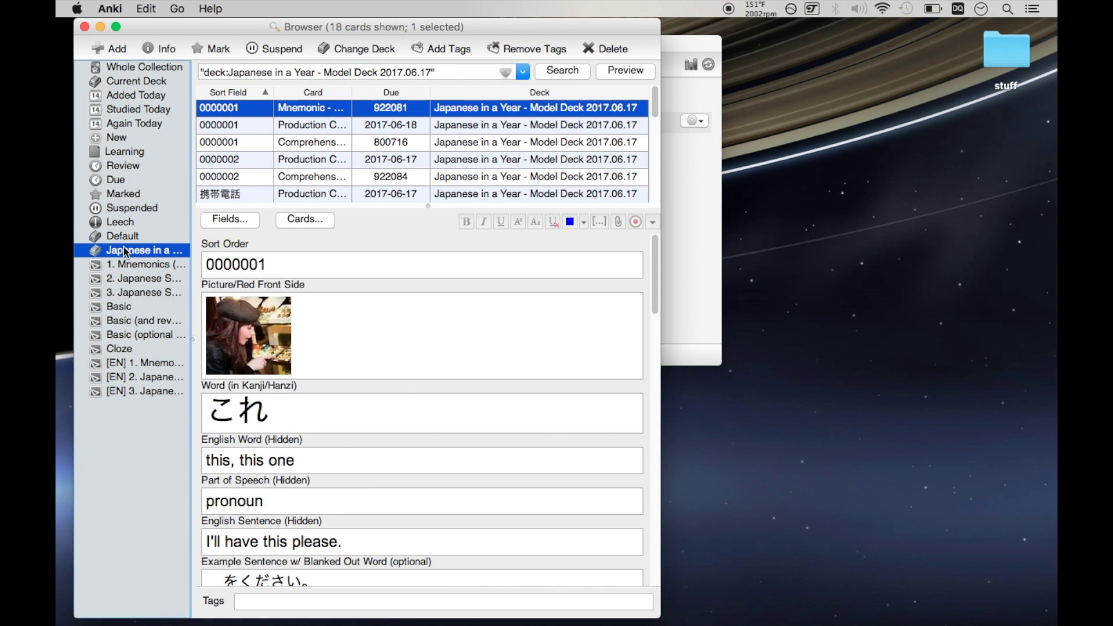
pyautogui.click(325, 144)
pyautogui.click(299, 175)
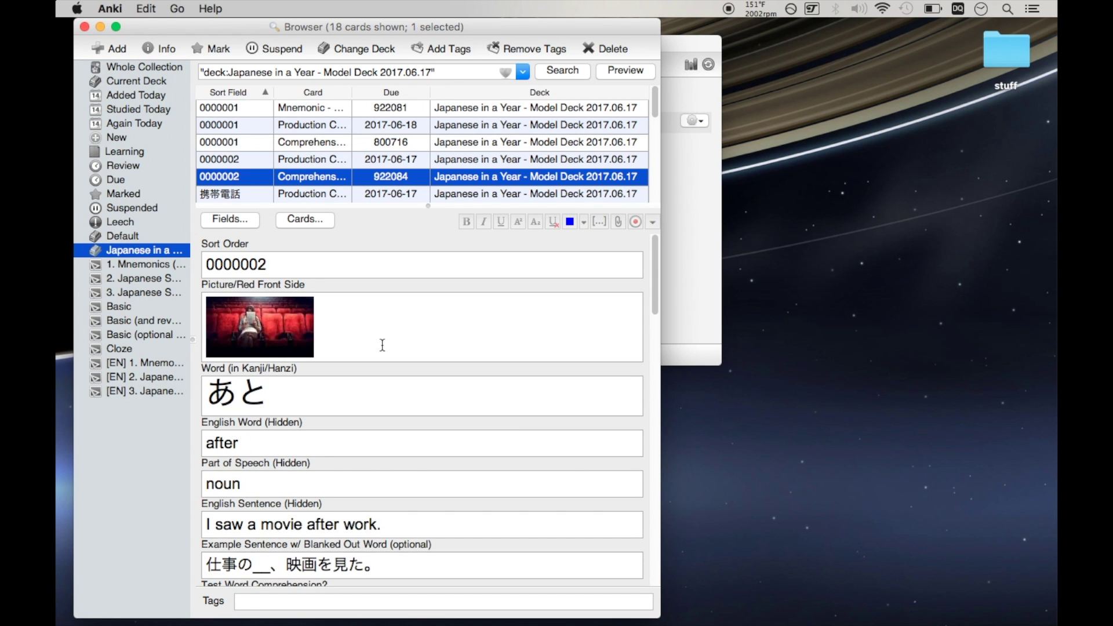
pyautogui.scroll(-5, 382, 345)
pyautogui.scroll(-2, 382, 345)
pyautogui.scroll(10, 382, 345)
pyautogui.scroll(-4, 333, 158)
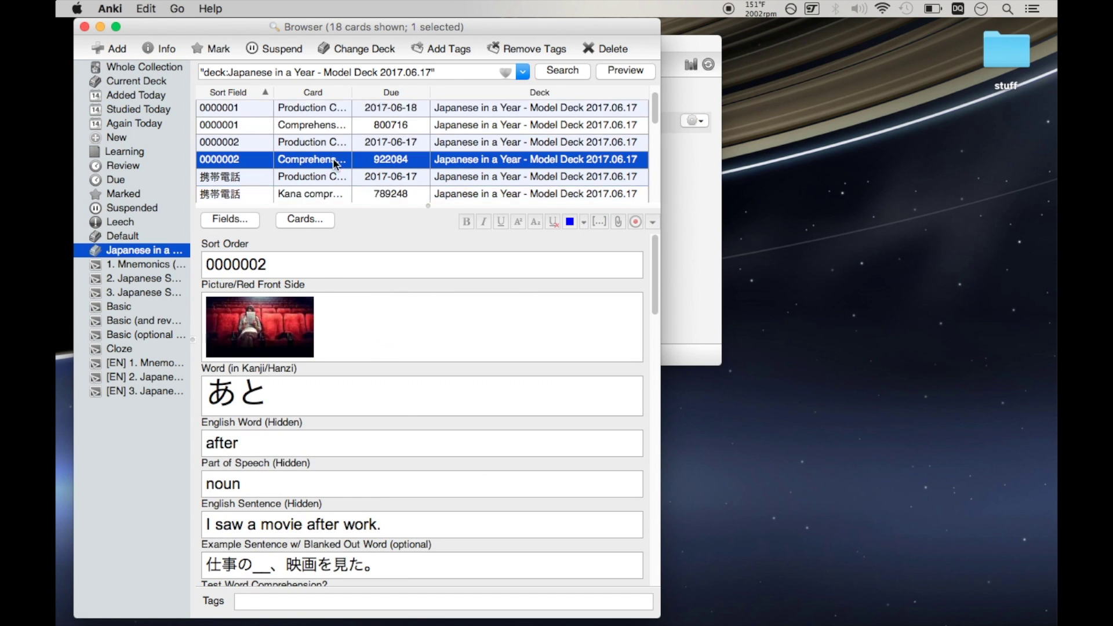
pyautogui.click(333, 157)
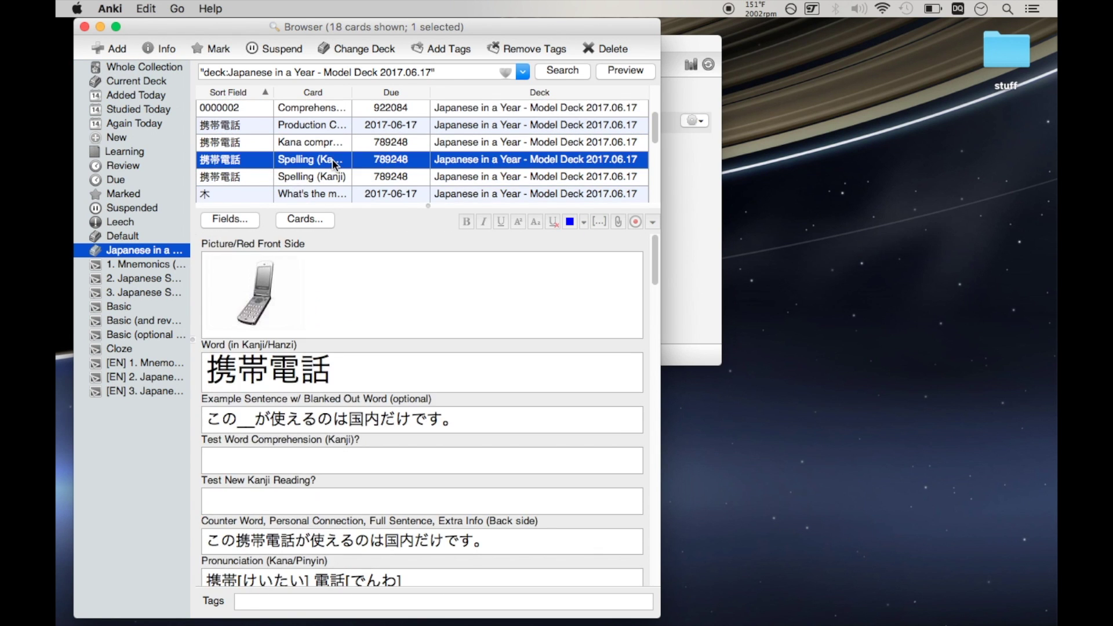
pyautogui.scroll(-2, 294, 159)
pyautogui.click(295, 165)
pyautogui.scroll(-3, 295, 165)
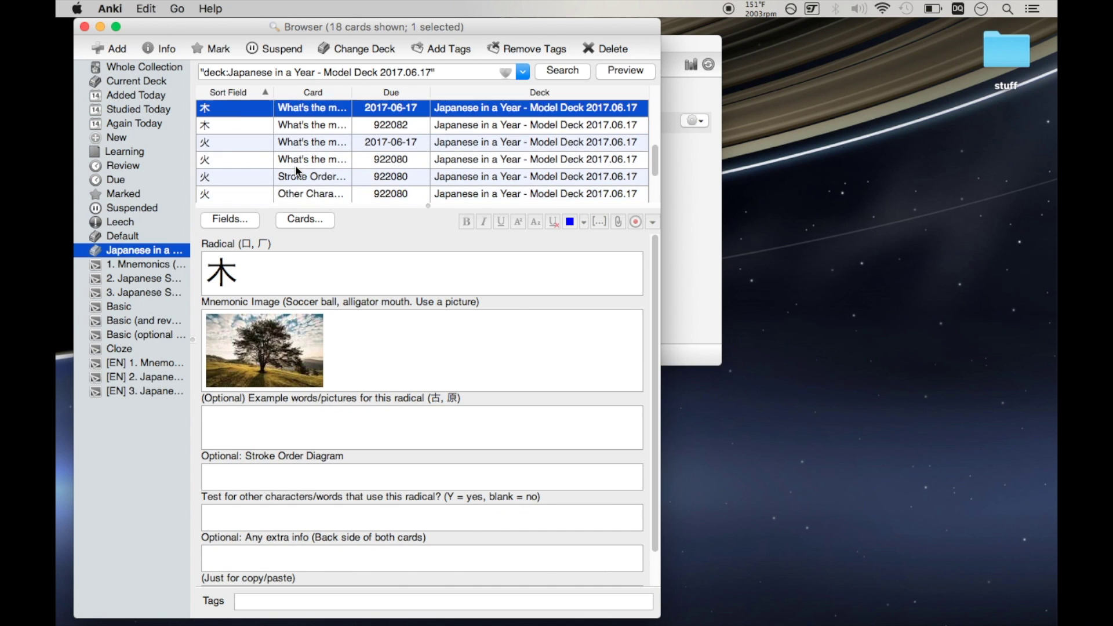
# View the 火 radical, 火 stroke order and 針鼠 hedgehog cards, then return to 携帯電話.
pyautogui.click(295, 165)
pyautogui.click(332, 179)
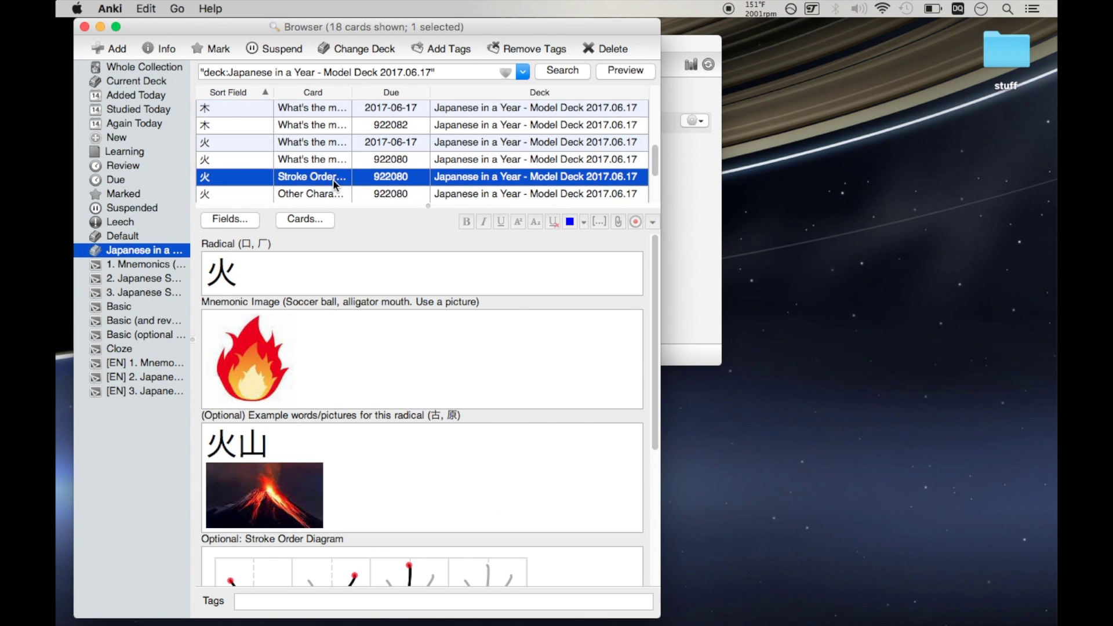
pyautogui.scroll(-3, 333, 179)
pyautogui.click(333, 177)
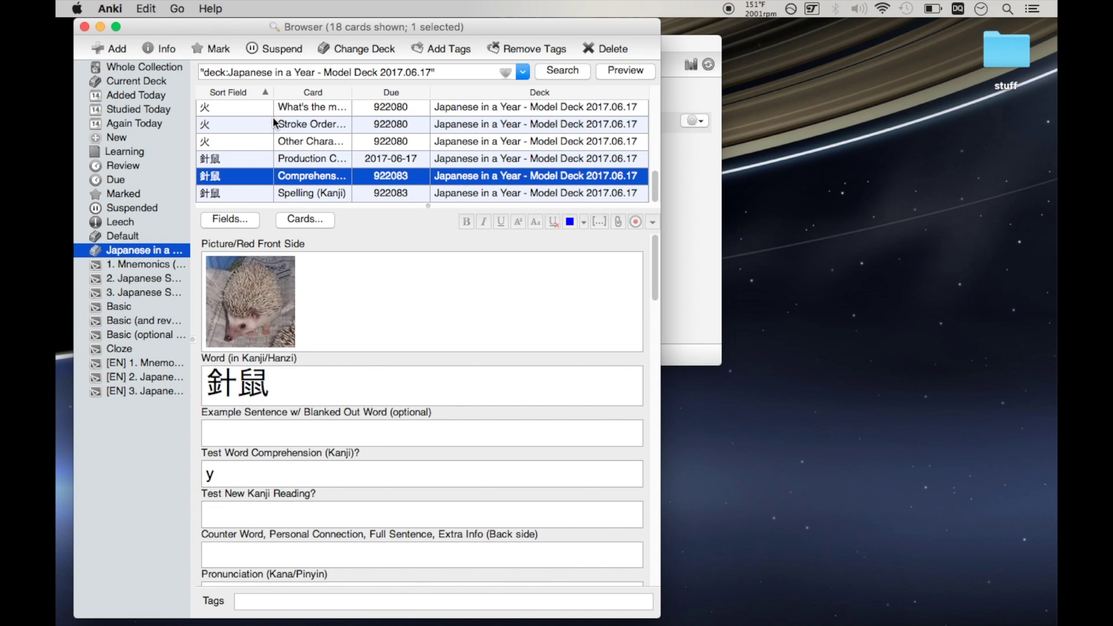
pyautogui.click(297, 137)
pyautogui.scroll(4, 297, 138)
pyautogui.click(297, 138)
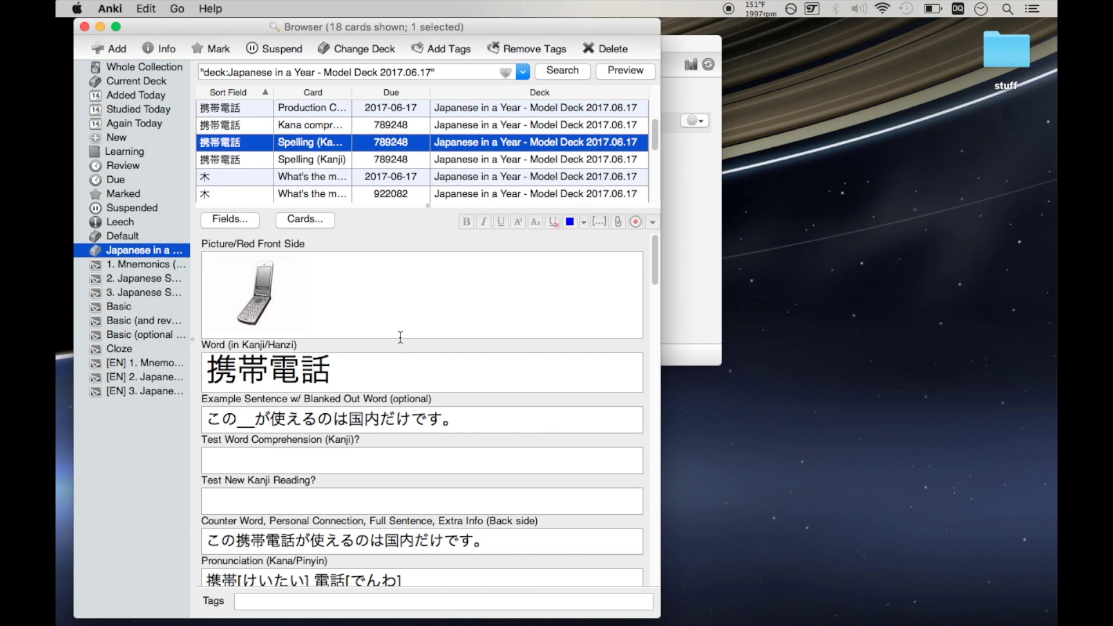
# Scroll through the 携帯電話 note's fields, including Counter Word and Test Signature #1, then close the Browser.
pyautogui.scroll(-5, 443, 491)
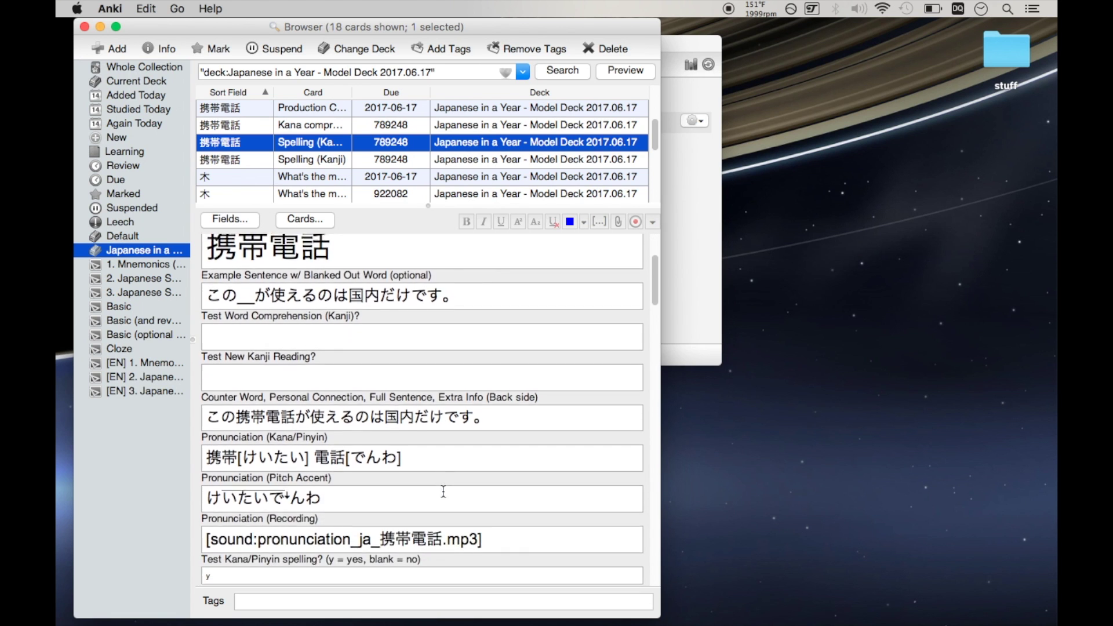
pyautogui.scroll(-3, 444, 492)
pyautogui.scroll(-12, 444, 492)
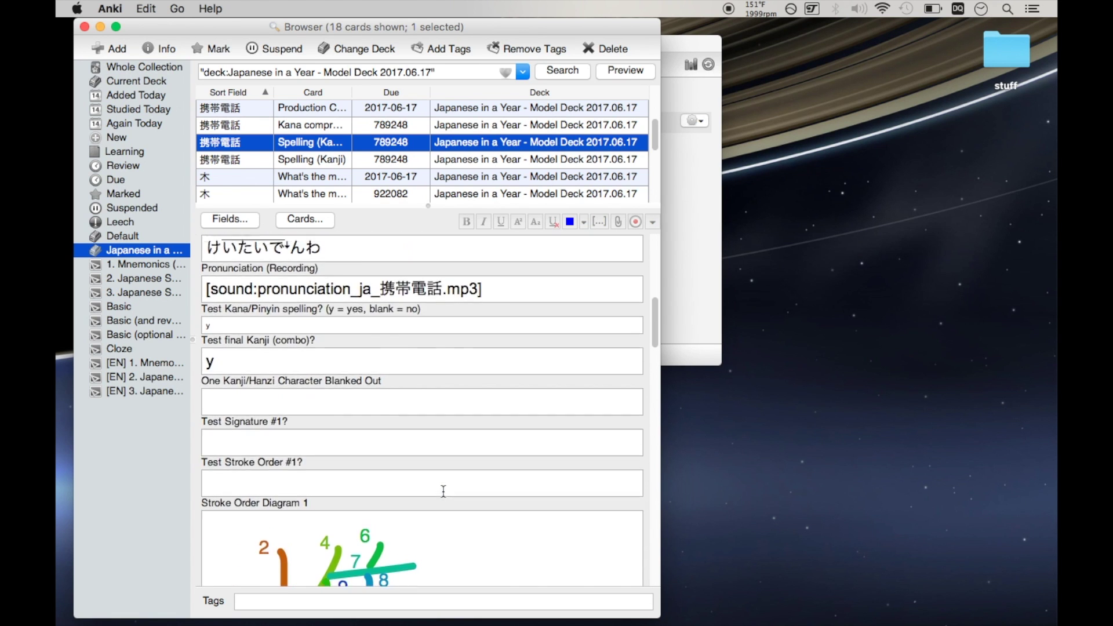
pyautogui.scroll(16, 443, 492)
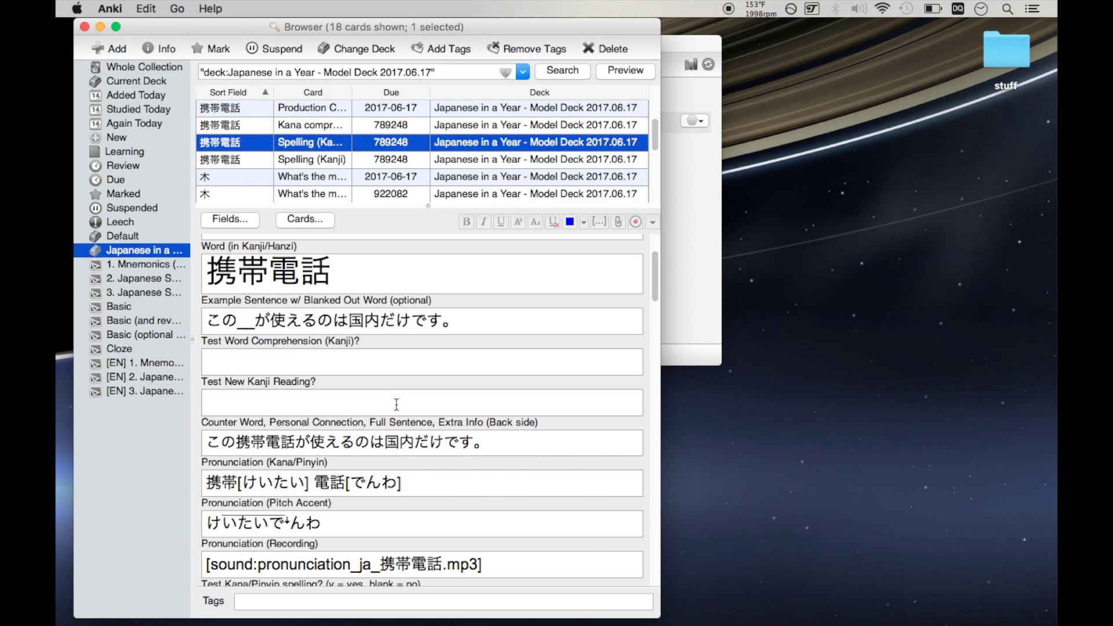
pyautogui.click(455, 441)
pyautogui.scroll(-3, 471, 453)
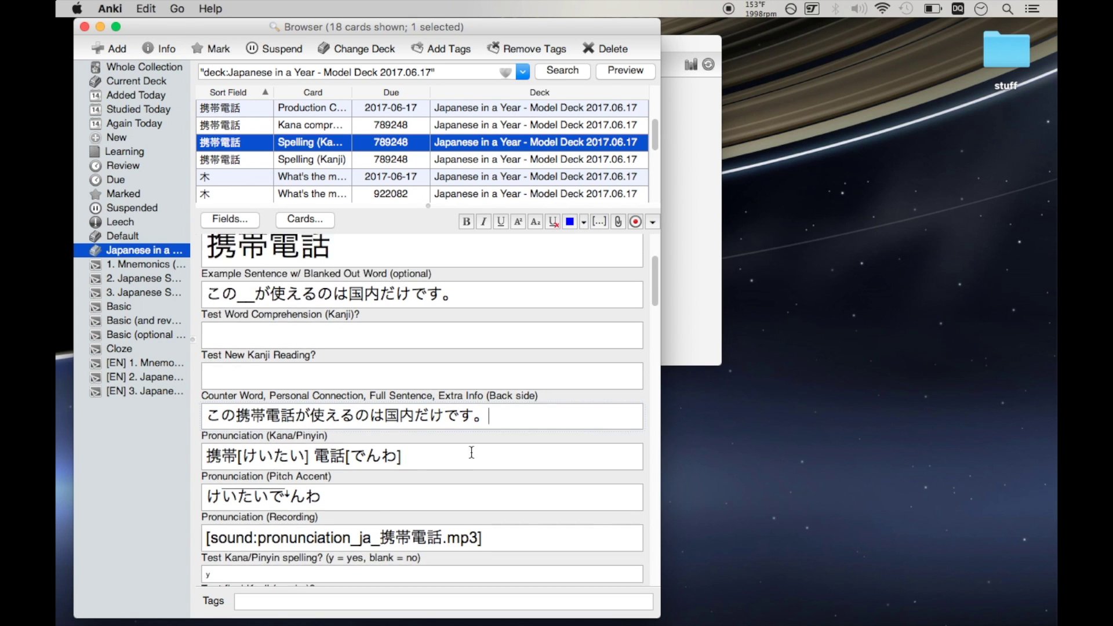
pyautogui.scroll(7, 472, 452)
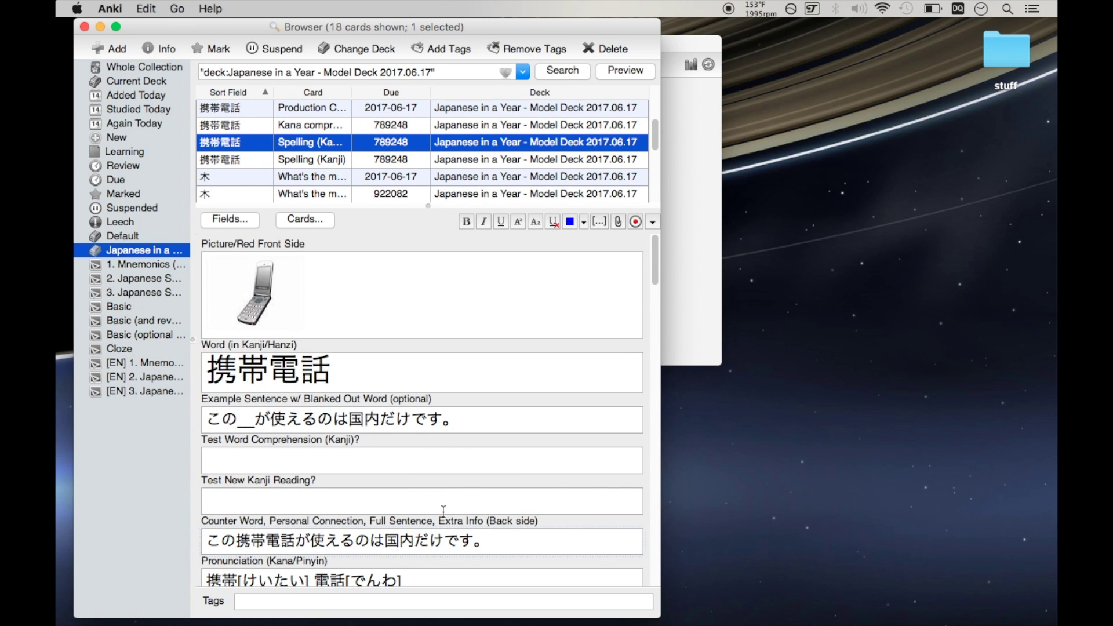
pyautogui.scroll(-6, 443, 512)
pyautogui.scroll(-3, 444, 512)
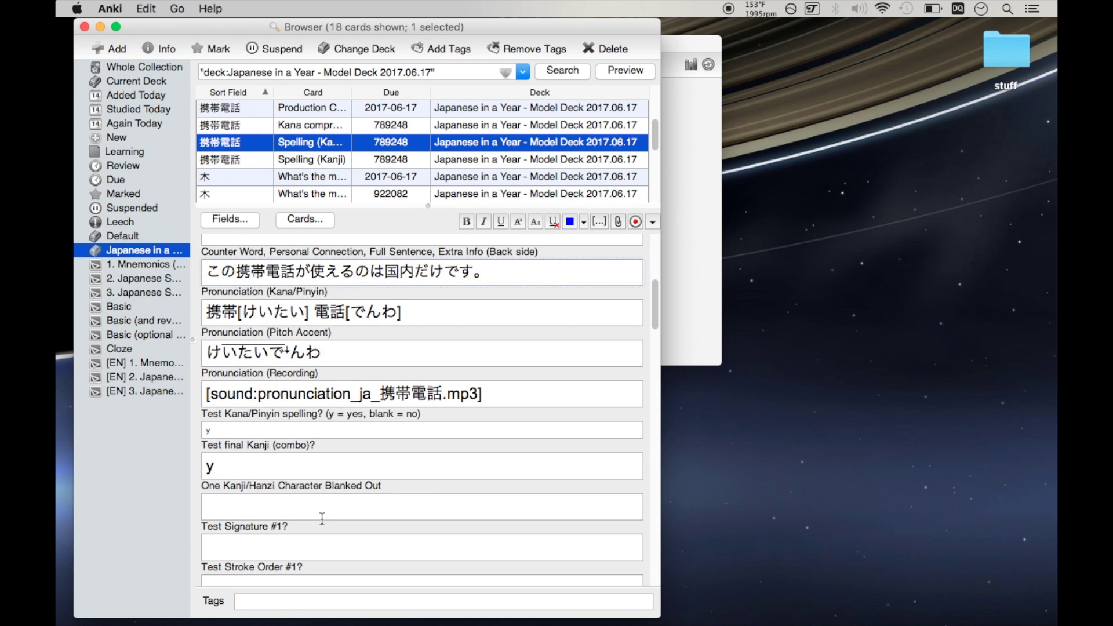
pyautogui.scroll(-9, 323, 518)
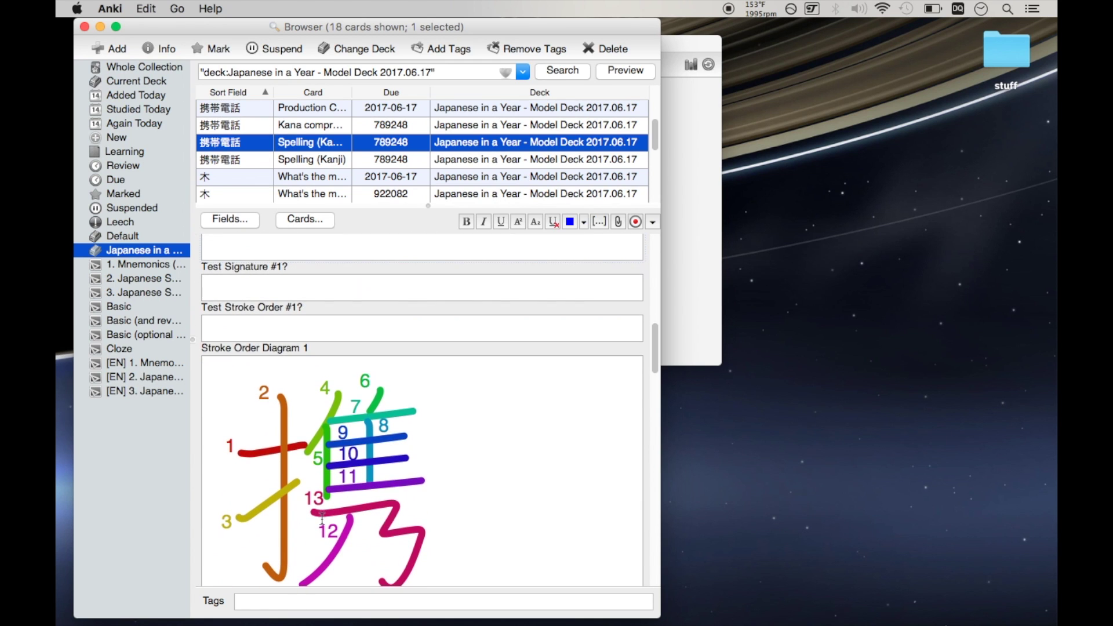
pyautogui.click(366, 296)
pyautogui.scroll(20, 449, 312)
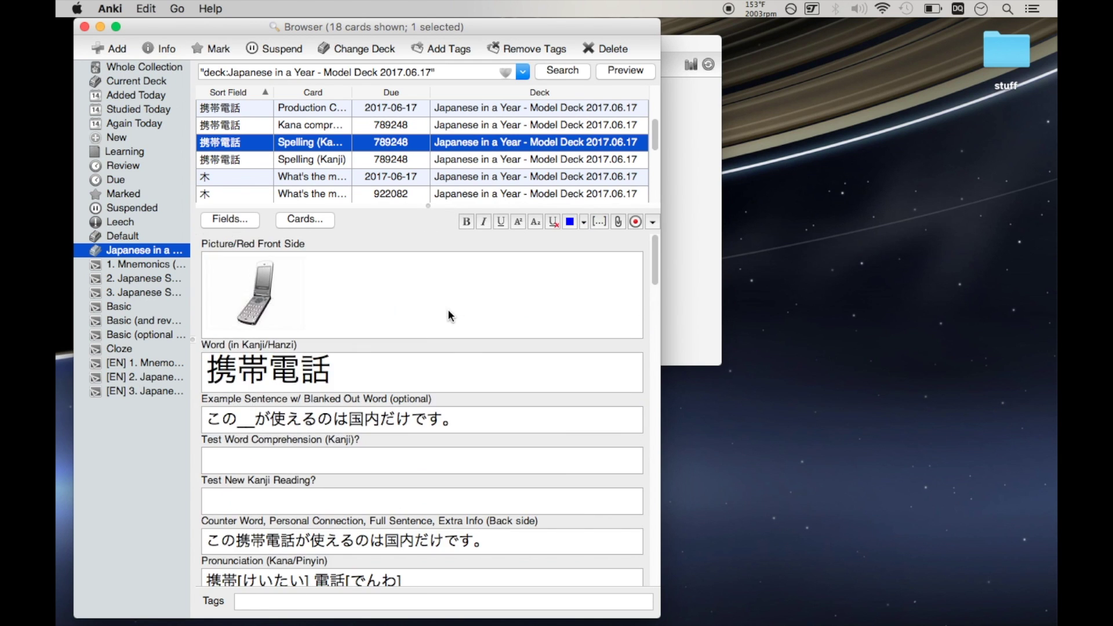
pyautogui.click(84, 27)
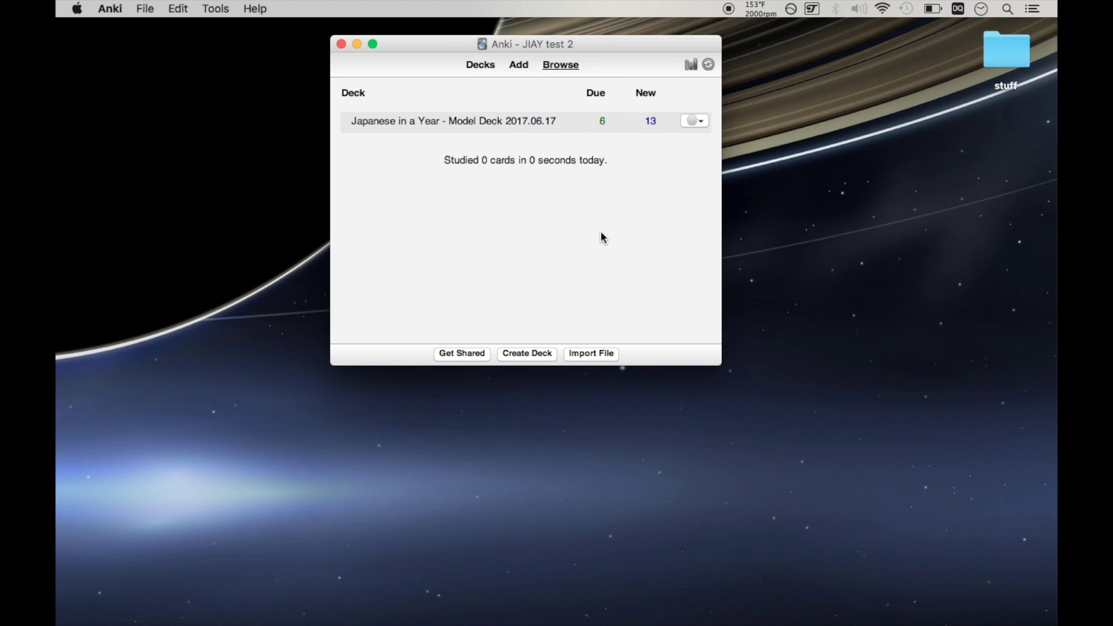
# In a new Add window, compare the Mnemonics and Core Import sentence note types.
pyautogui.click(526, 68)
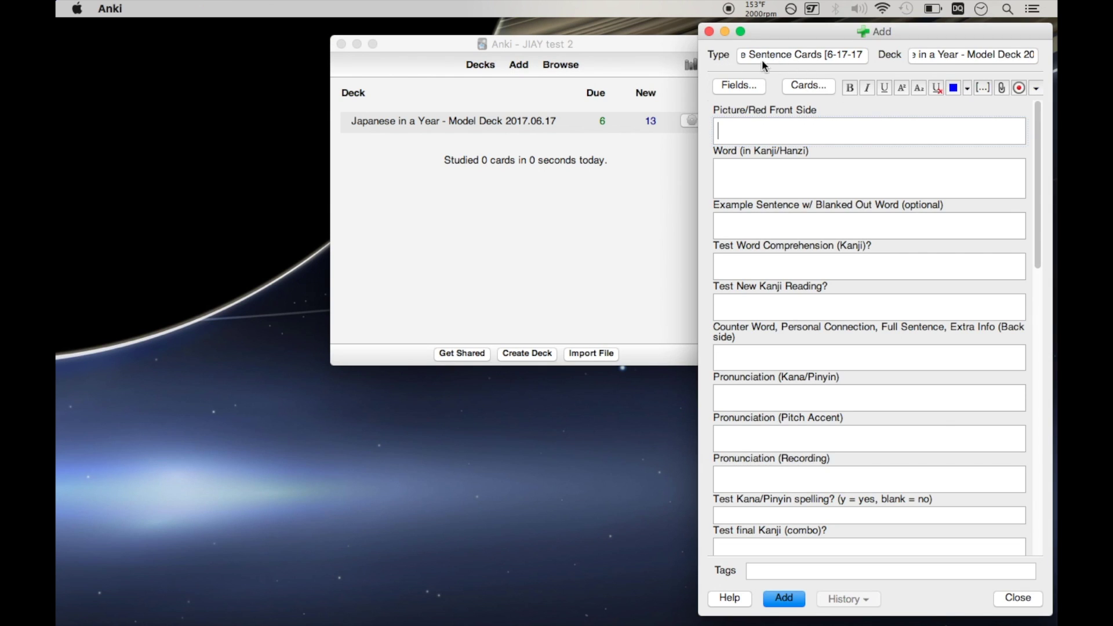
pyautogui.click(807, 56)
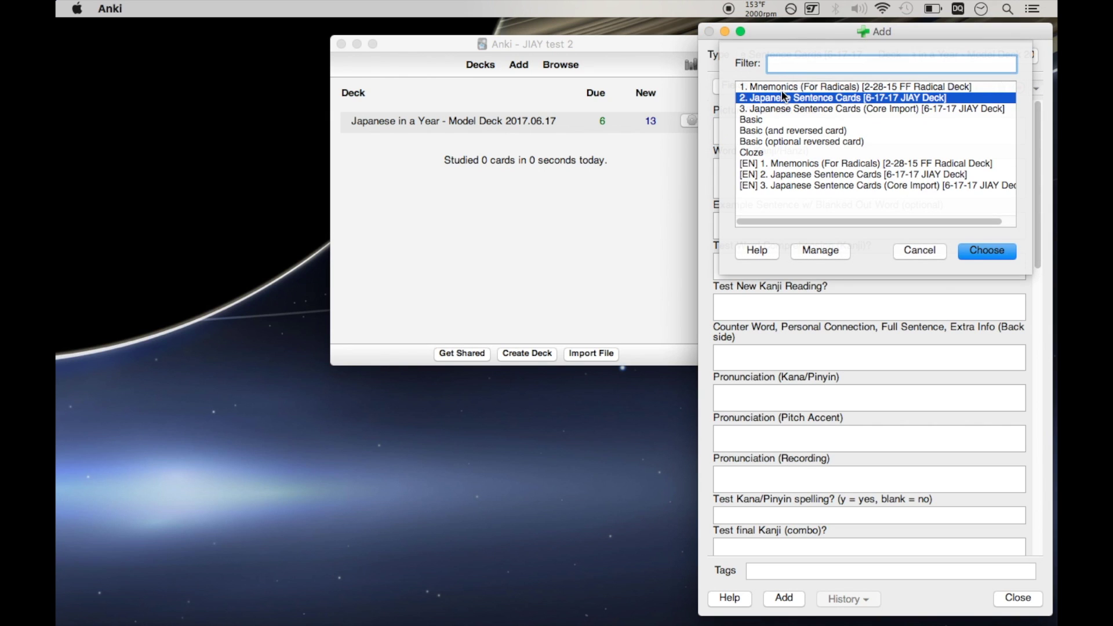
pyautogui.click(781, 85)
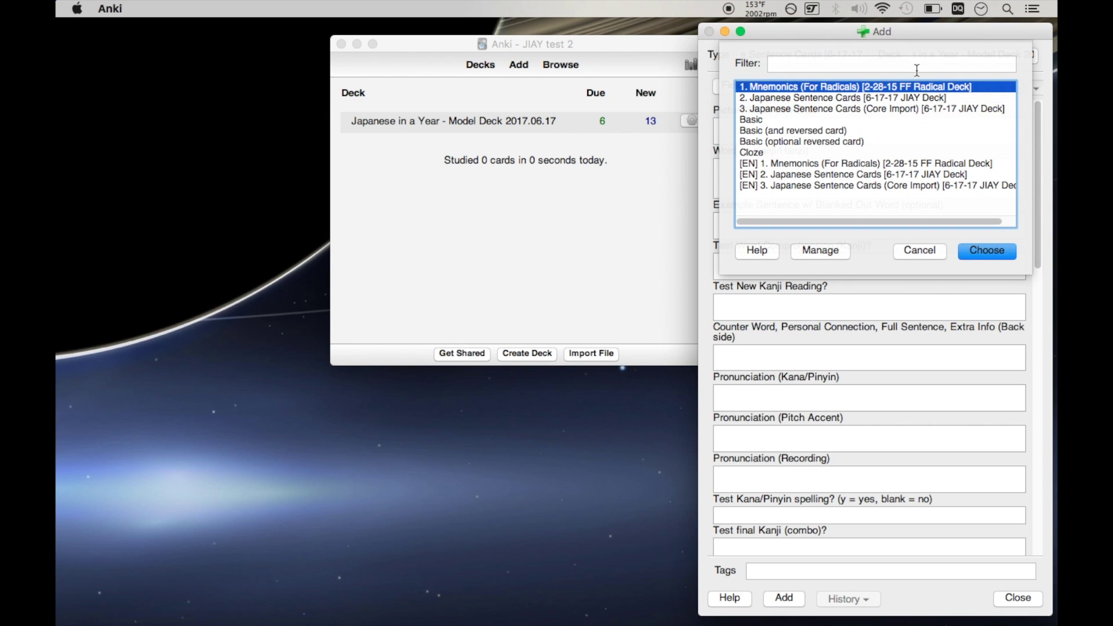
pyautogui.click(809, 108)
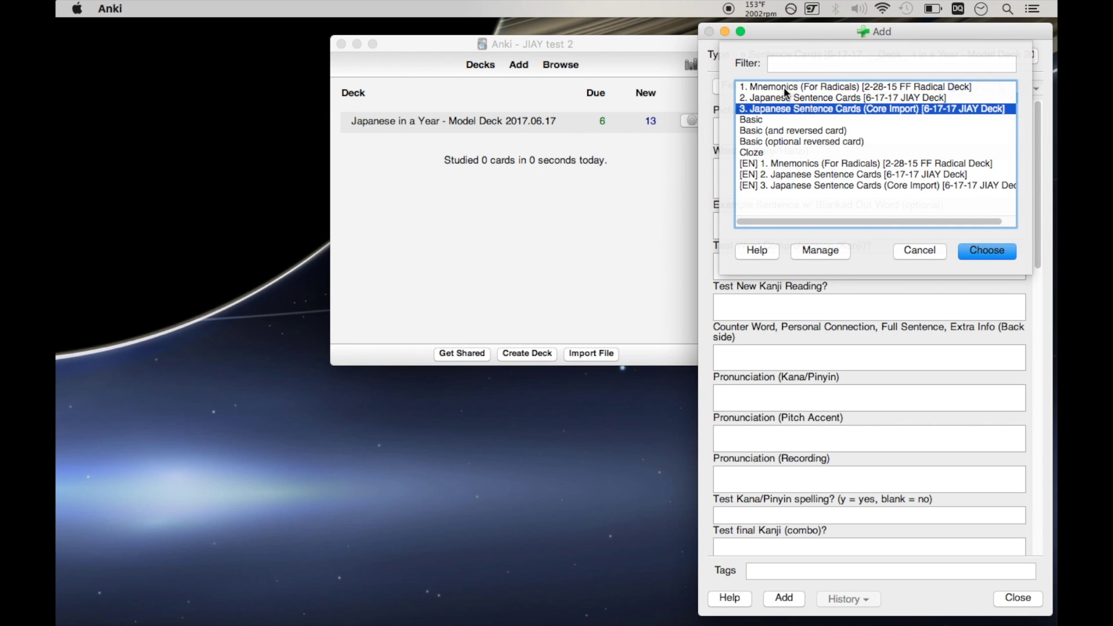
pyautogui.click(786, 87)
pyautogui.click(786, 109)
pyautogui.click(782, 163)
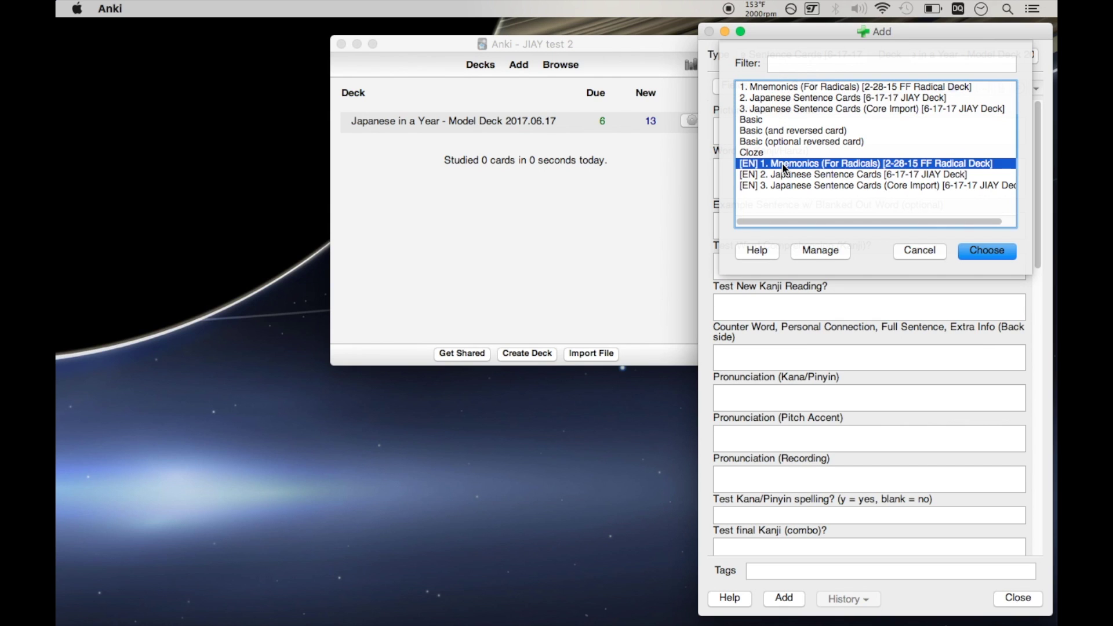
pyautogui.press('Down')
pyautogui.press('Down')
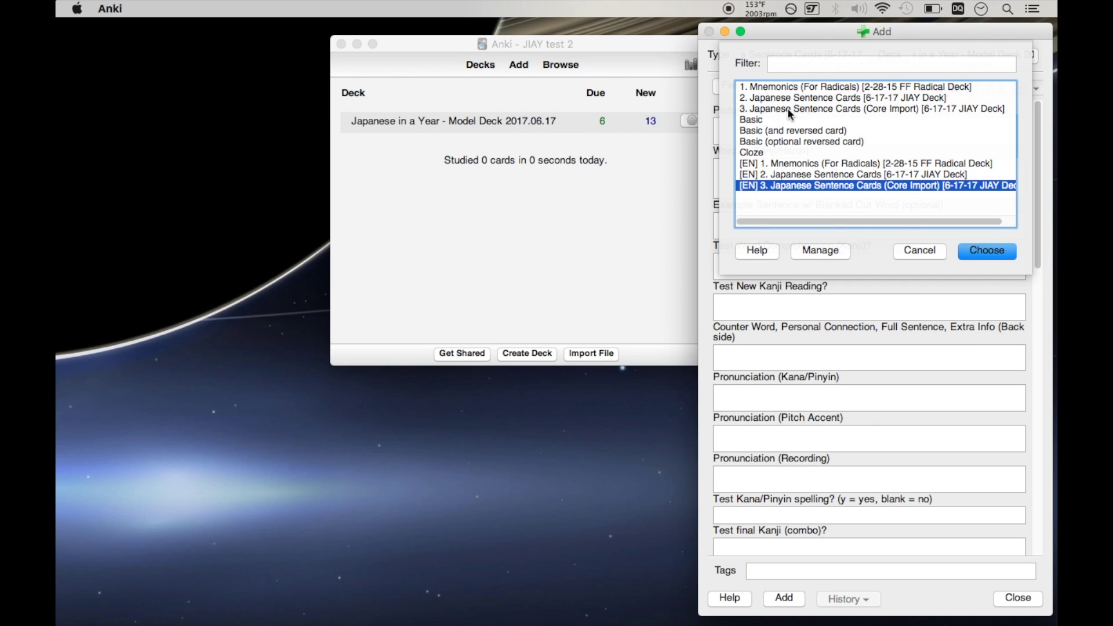
pyautogui.click(805, 88)
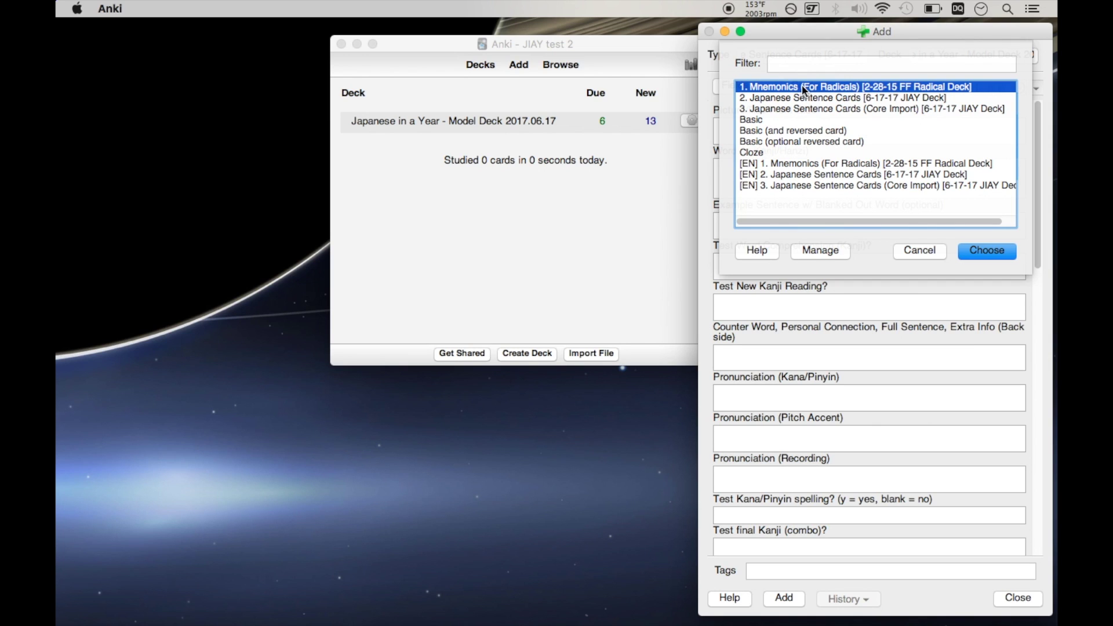
pyautogui.press('Down')
pyautogui.press('Down')
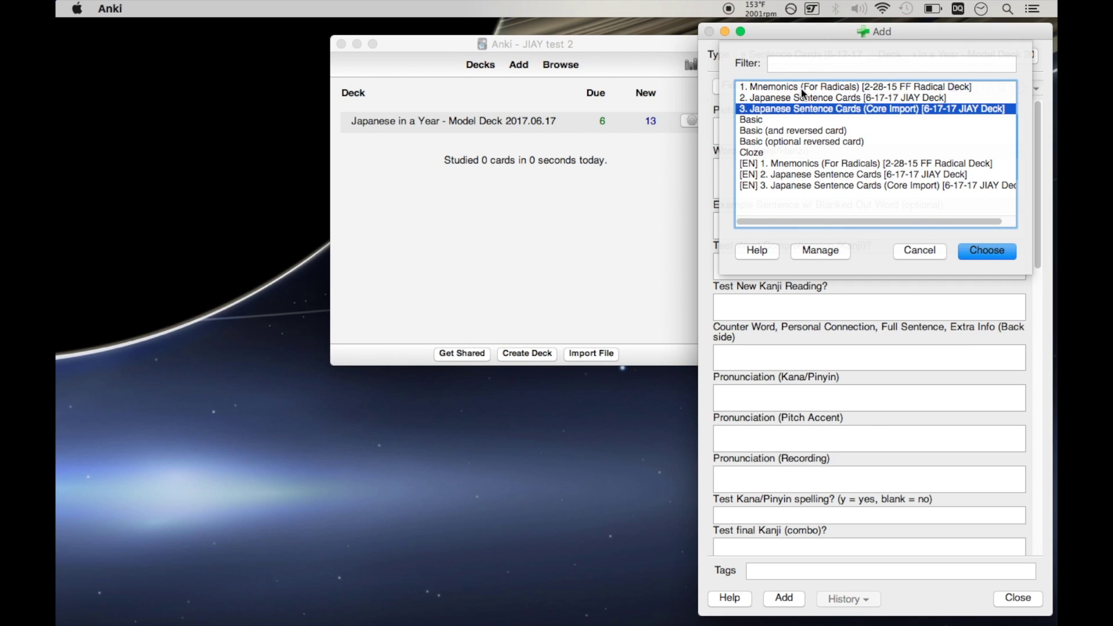
# Compare the [EN] note types, then choose 1. Mnemonics (For Radicals) as the note type.
pyautogui.click(794, 163)
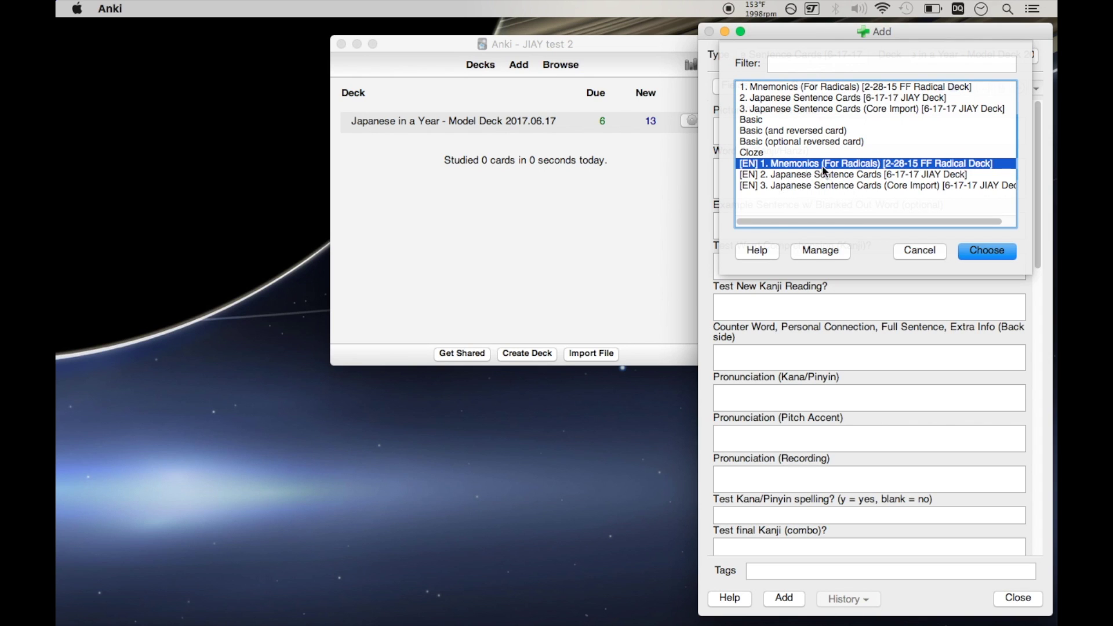
pyautogui.press('Down')
pyautogui.press('Down')
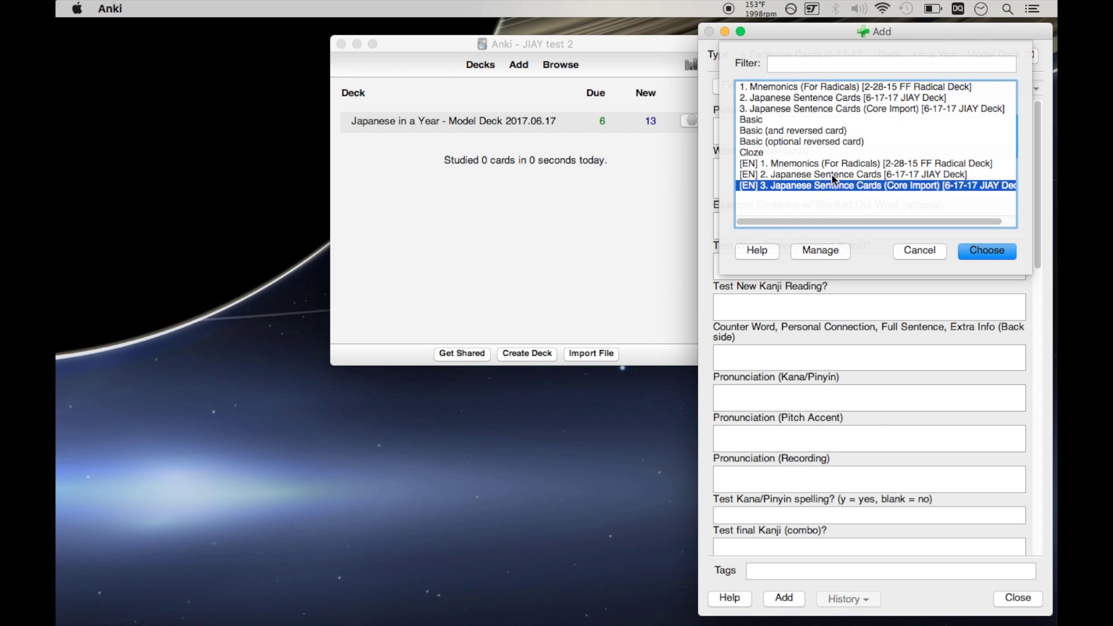
pyautogui.press('Up')
pyautogui.press('Up')
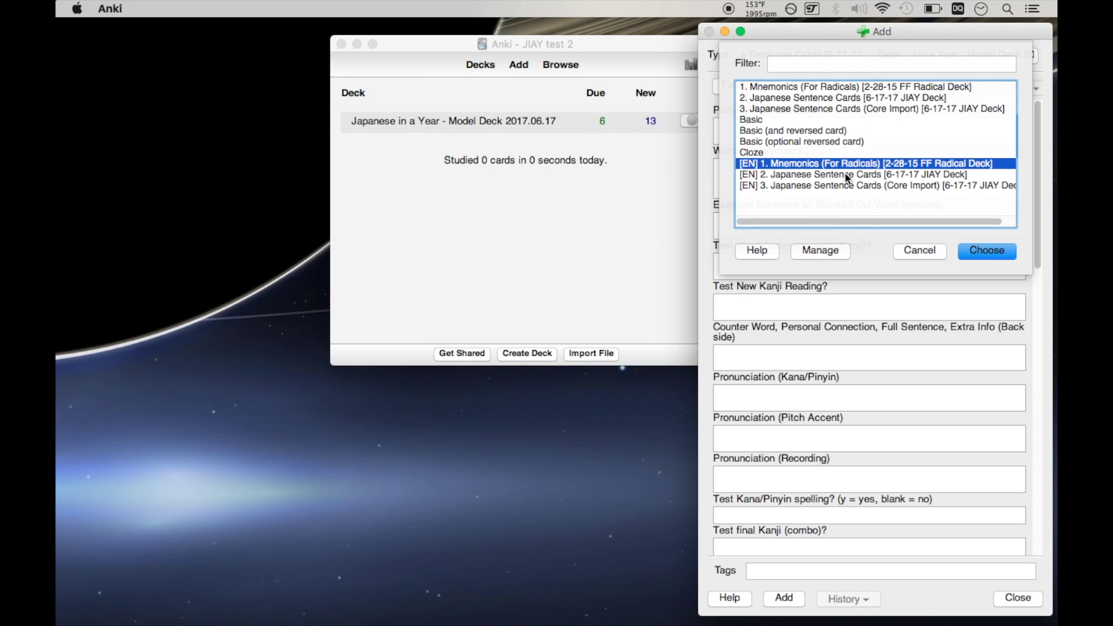
pyautogui.click(840, 175)
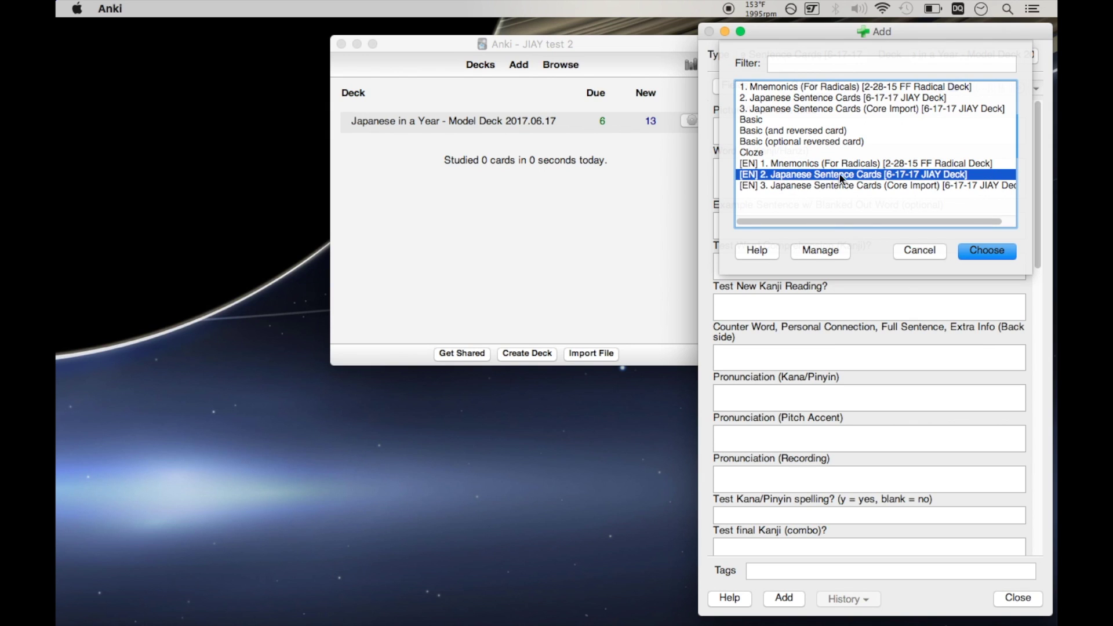
pyautogui.click(789, 187)
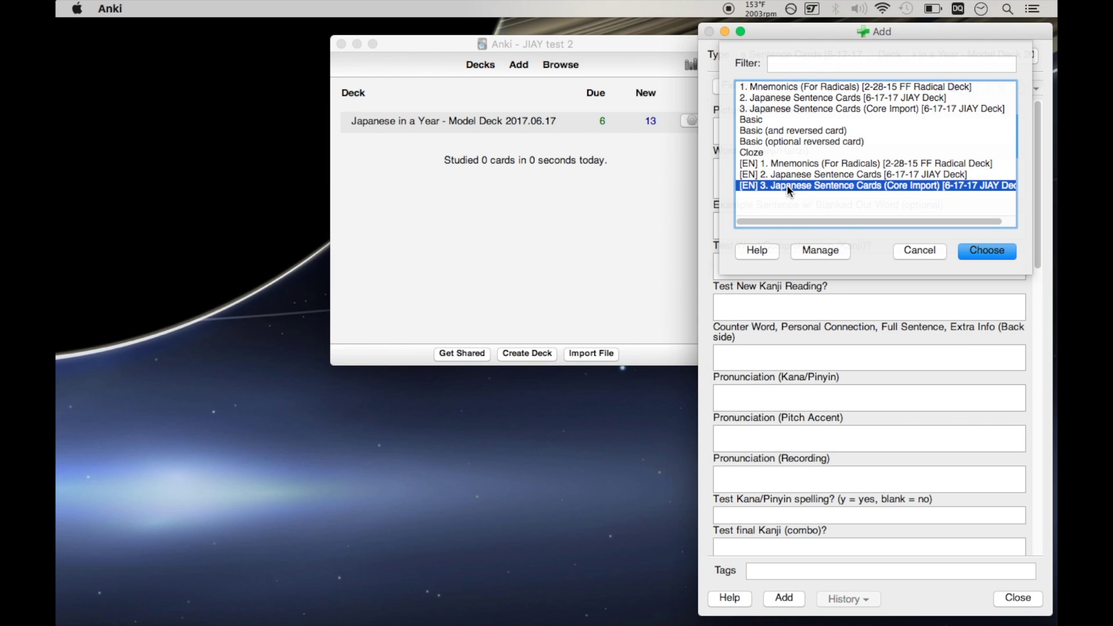
pyautogui.click(802, 163)
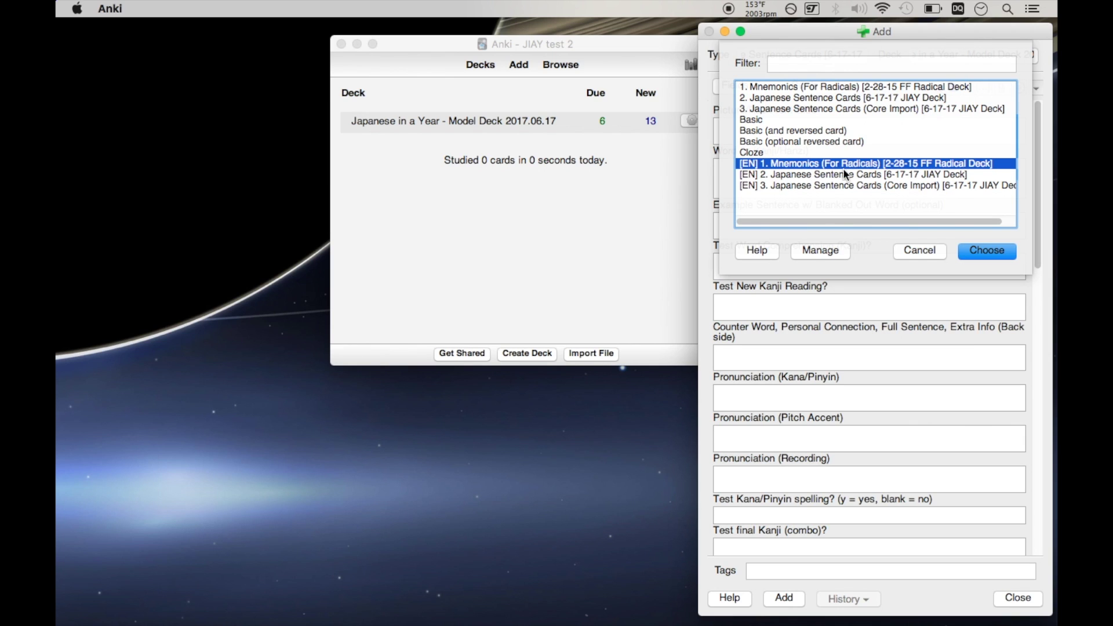
pyautogui.click(812, 174)
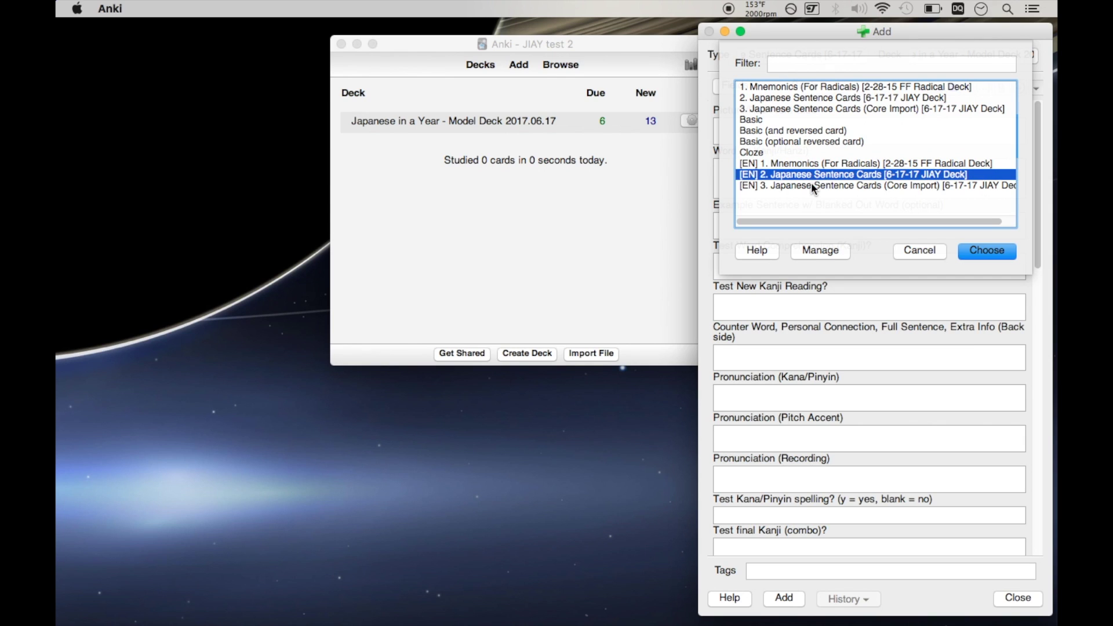
pyautogui.click(814, 186)
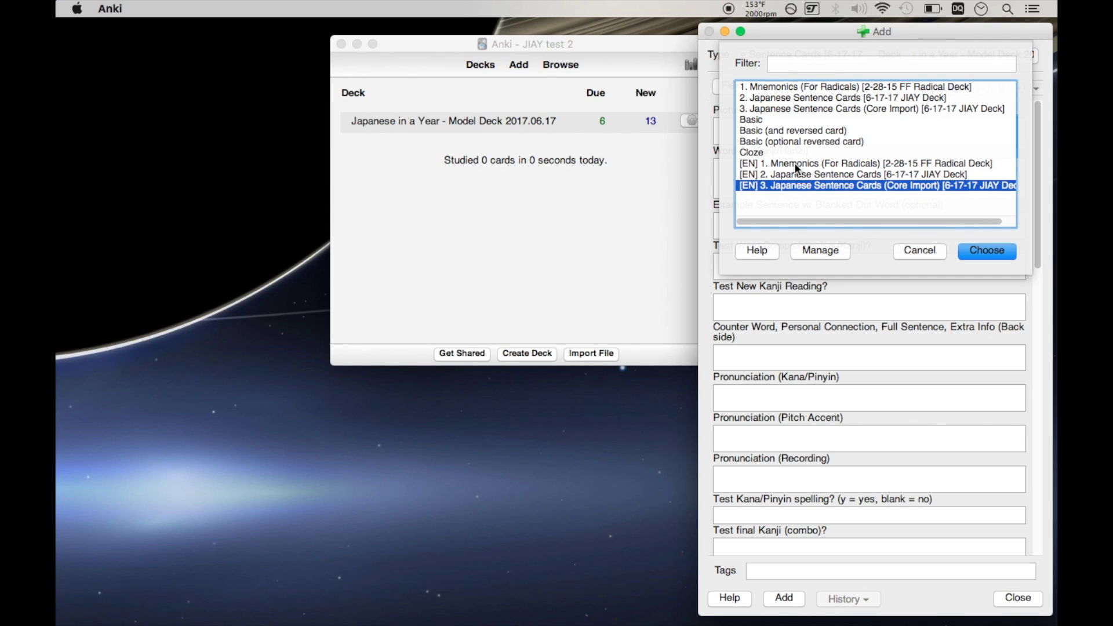
pyautogui.click(795, 164)
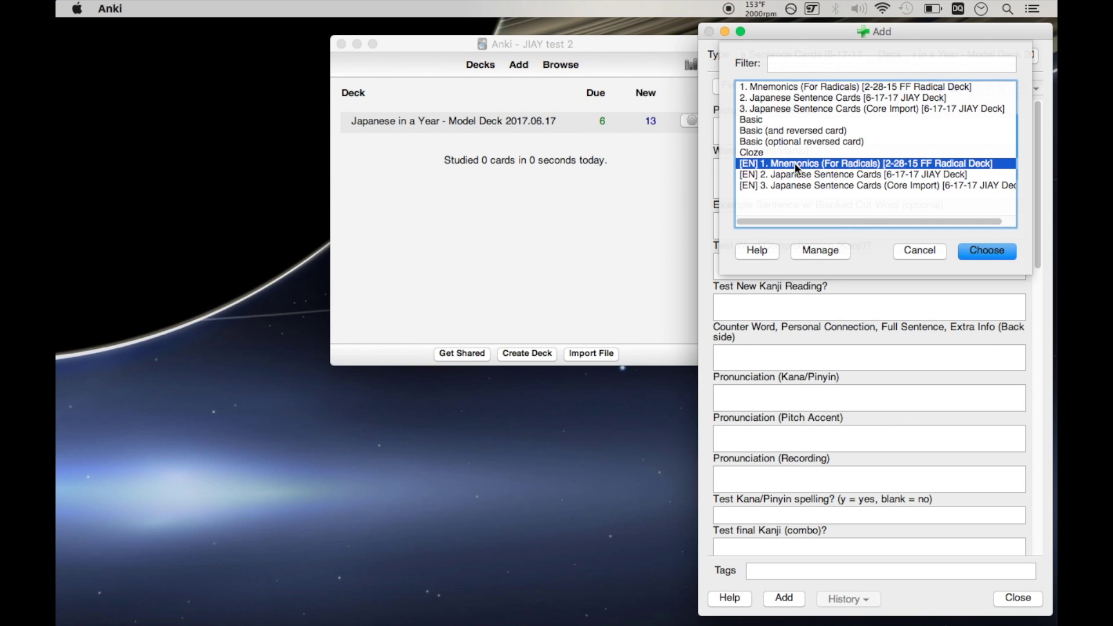
pyautogui.click(799, 87)
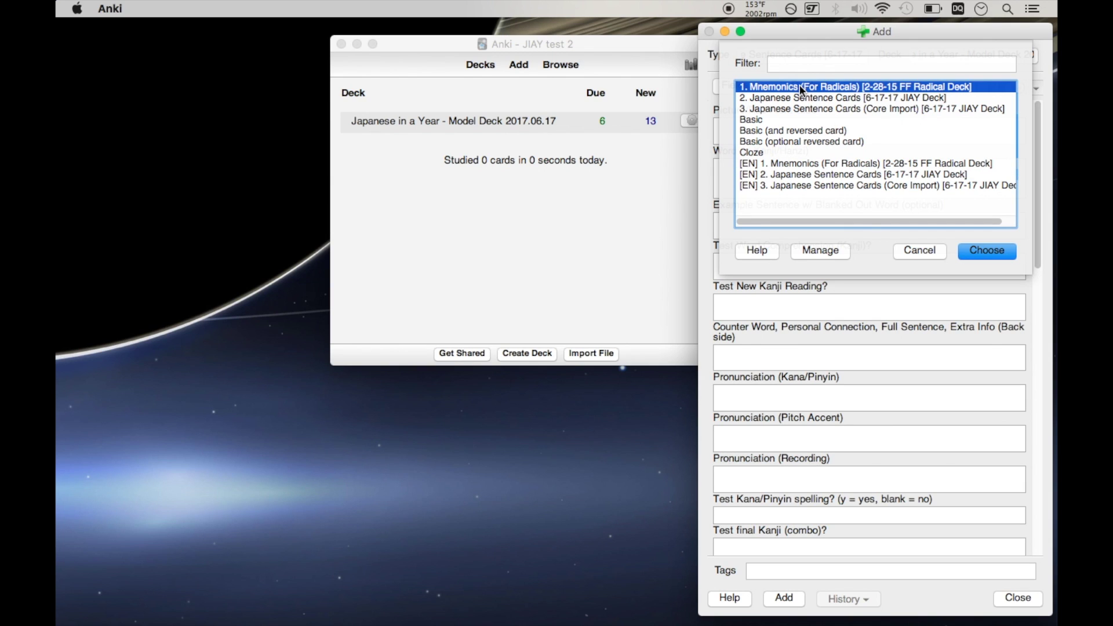
pyautogui.click(824, 109)
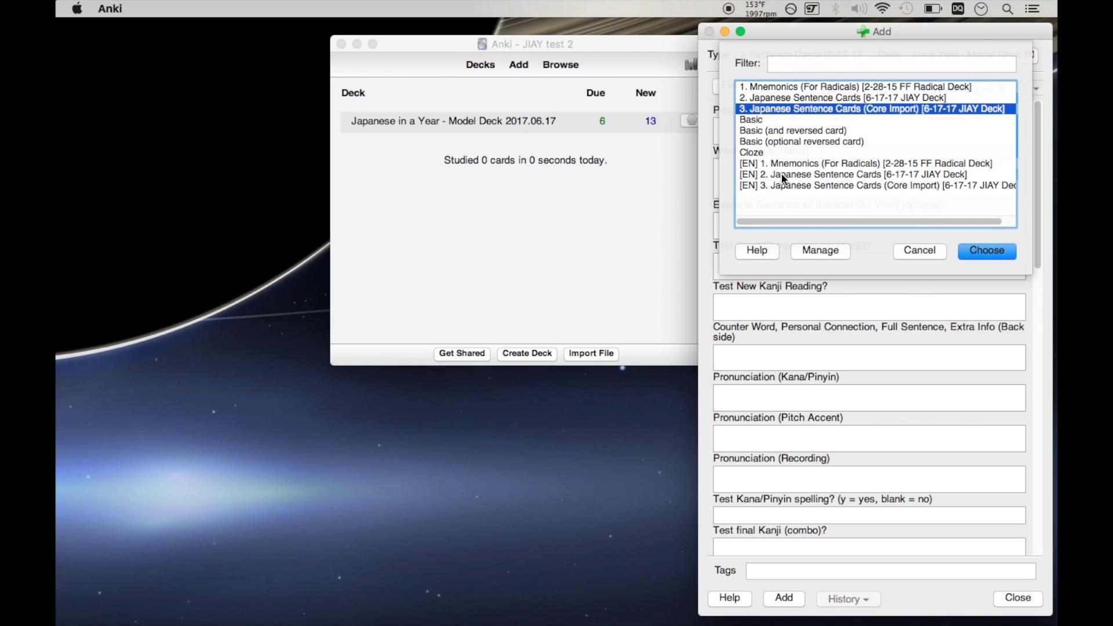
pyautogui.click(791, 86)
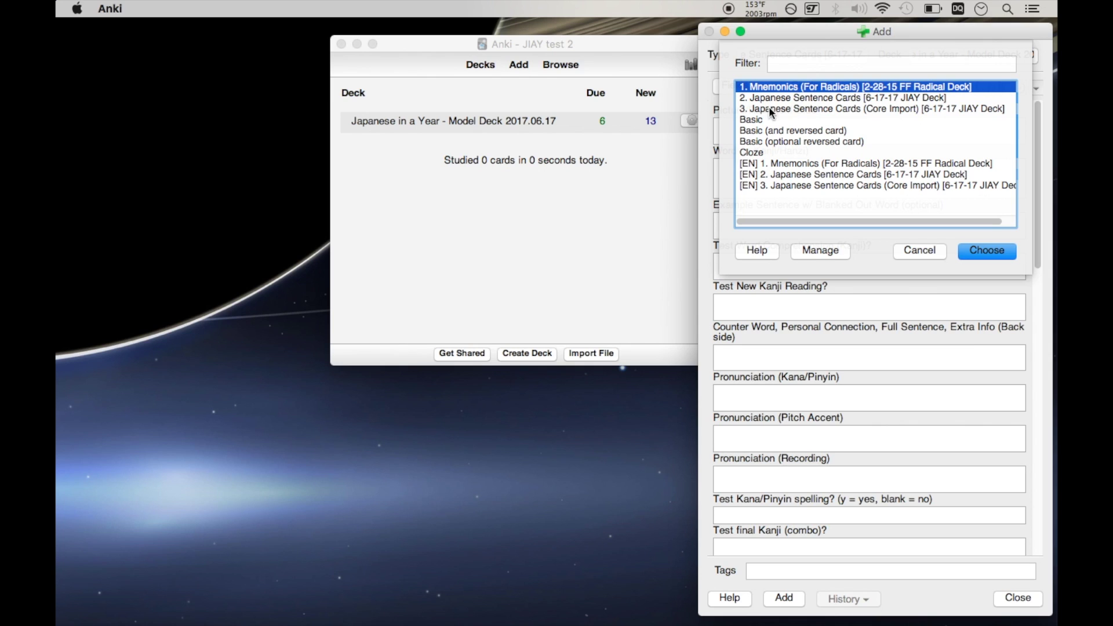
pyautogui.click(767, 96)
pyautogui.press('Up')
pyautogui.click(984, 251)
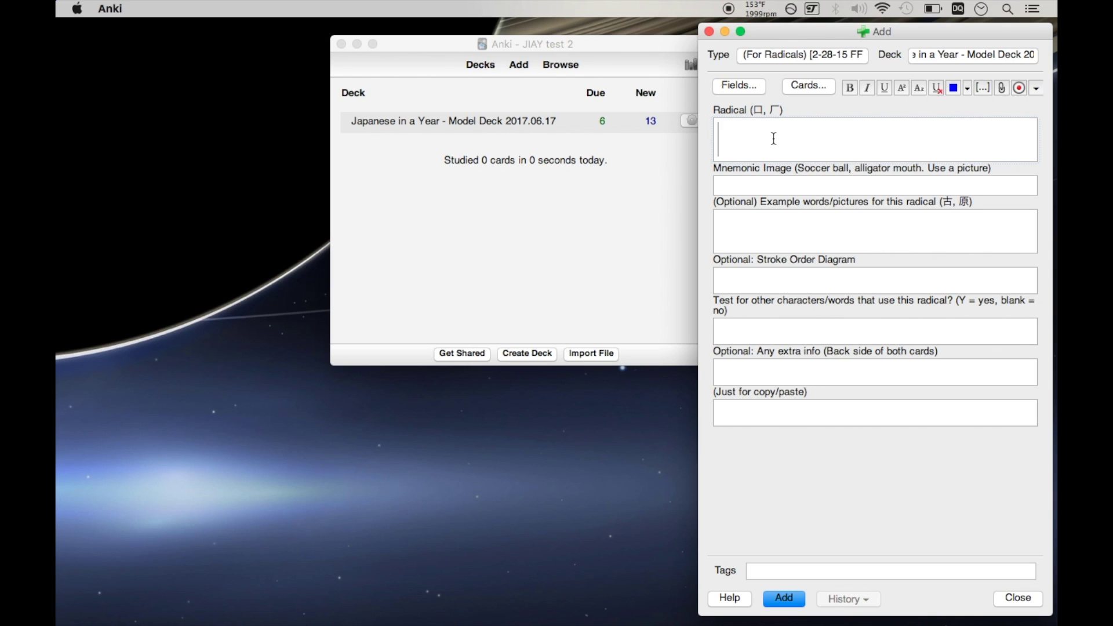
# Paste 中国 into the Radical field and trim it down to just 中.
pyautogui.write('中国')
pyautogui.press('BackSpace')
pyautogui.write('中国')
pyautogui.press('Left')
pyautogui.press('Left')
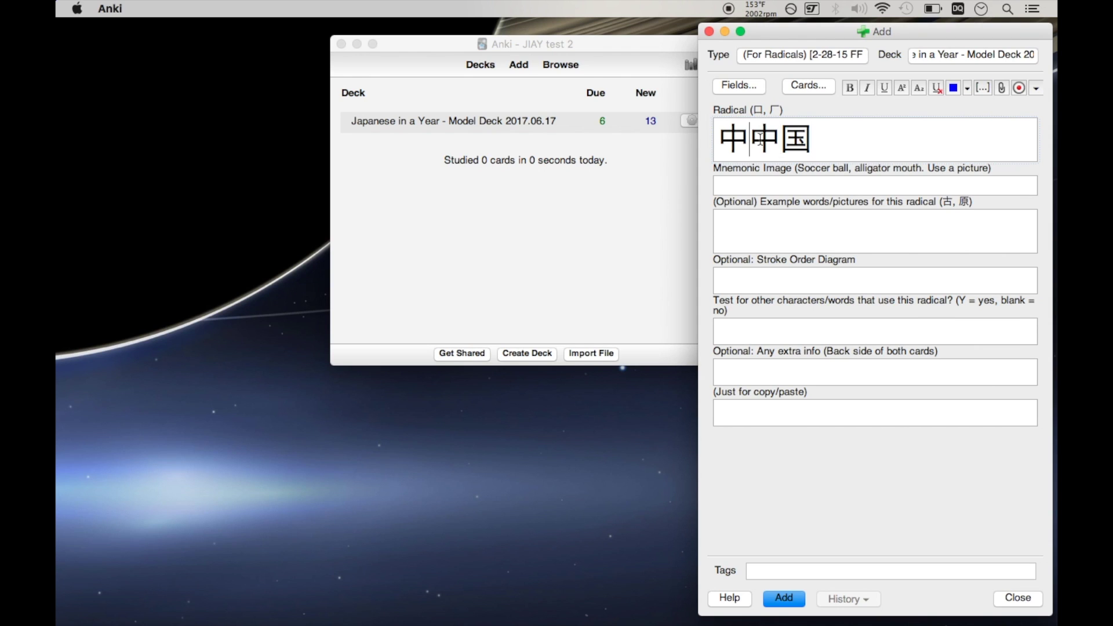
pyautogui.press('BackSpace')
pyautogui.click(787, 139)
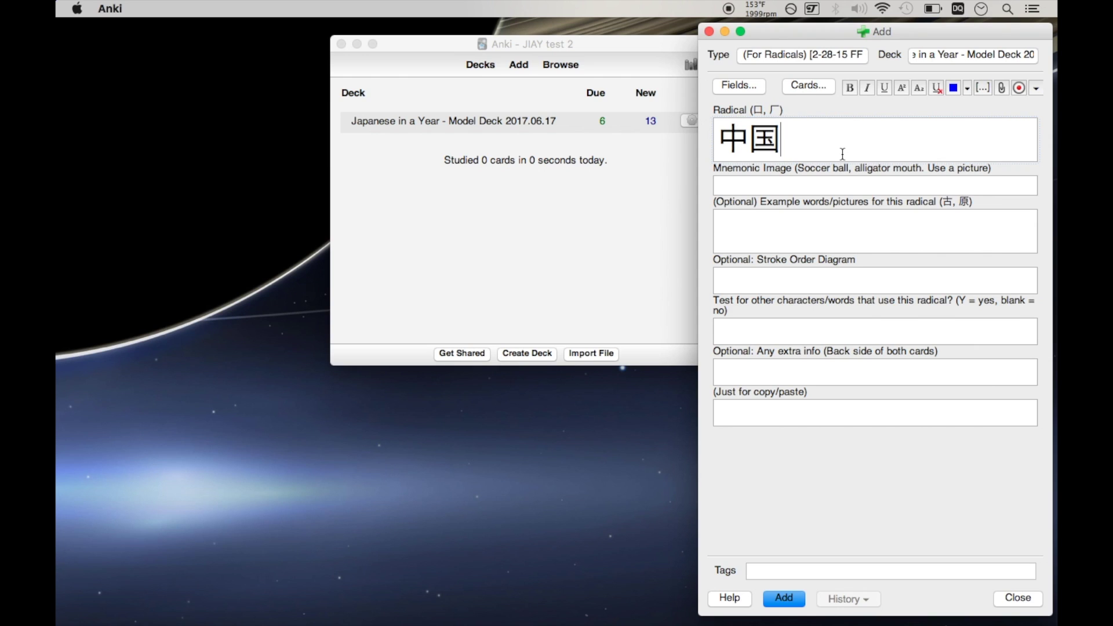
pyautogui.press('BackSpace')
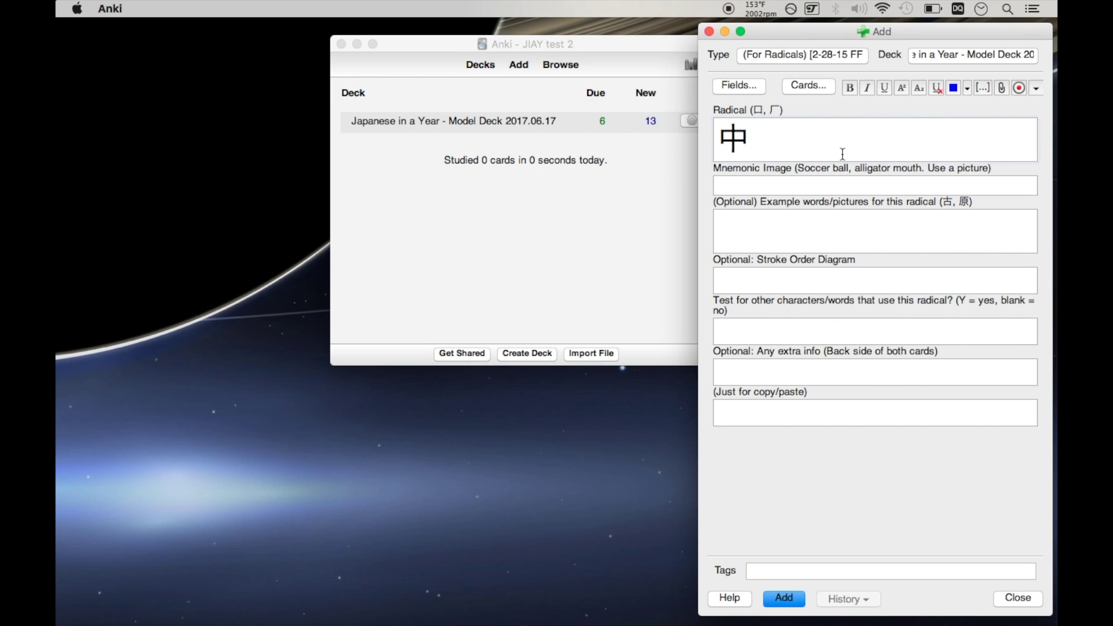
# Move into the Mnemonic Image field and launch the Japanese image search helper.
pyautogui.click(783, 187)
pyautogui.moveTo(417, 610)
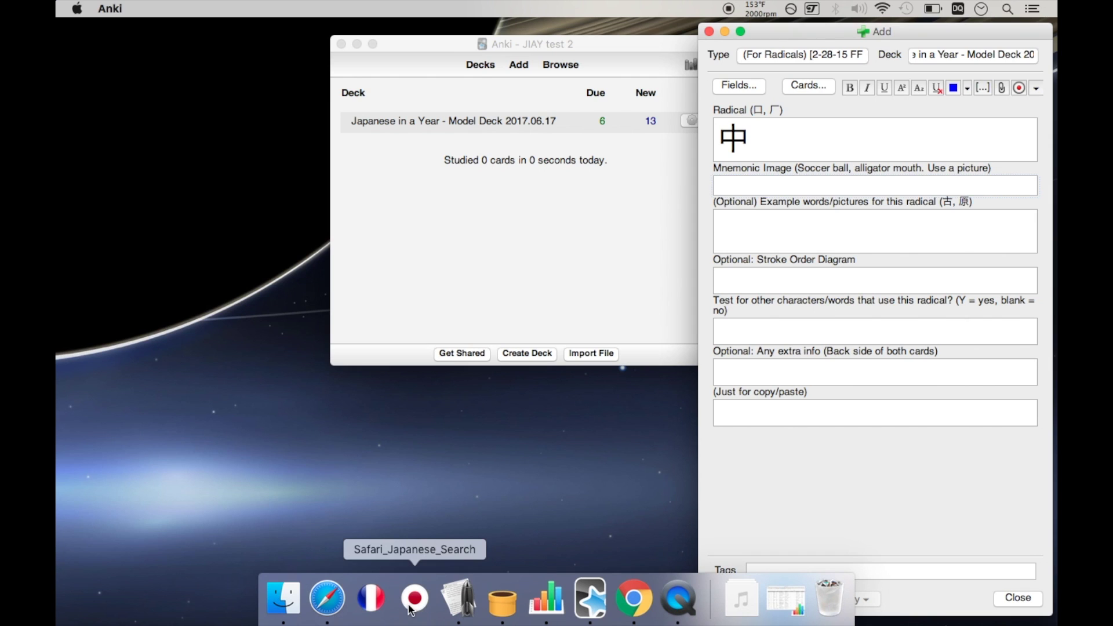
pyautogui.click(417, 602)
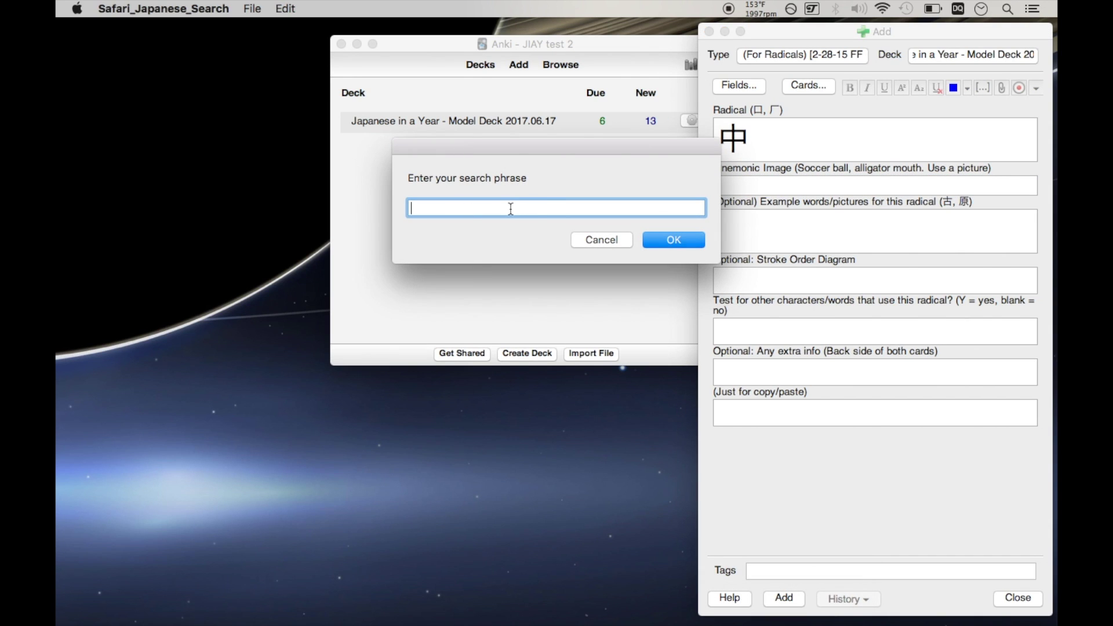
# Search images for 'chuu', then run a new search for 'spinning top'.
pyautogui.write('chuu')
pyautogui.press('Return')
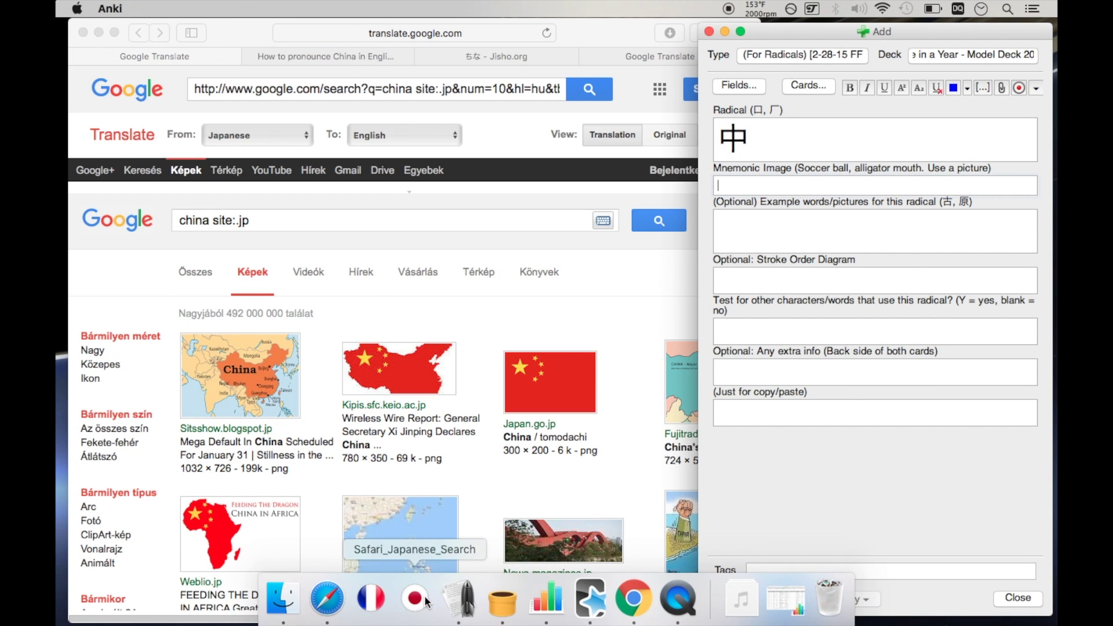
pyautogui.click(426, 603)
pyautogui.write('sp')
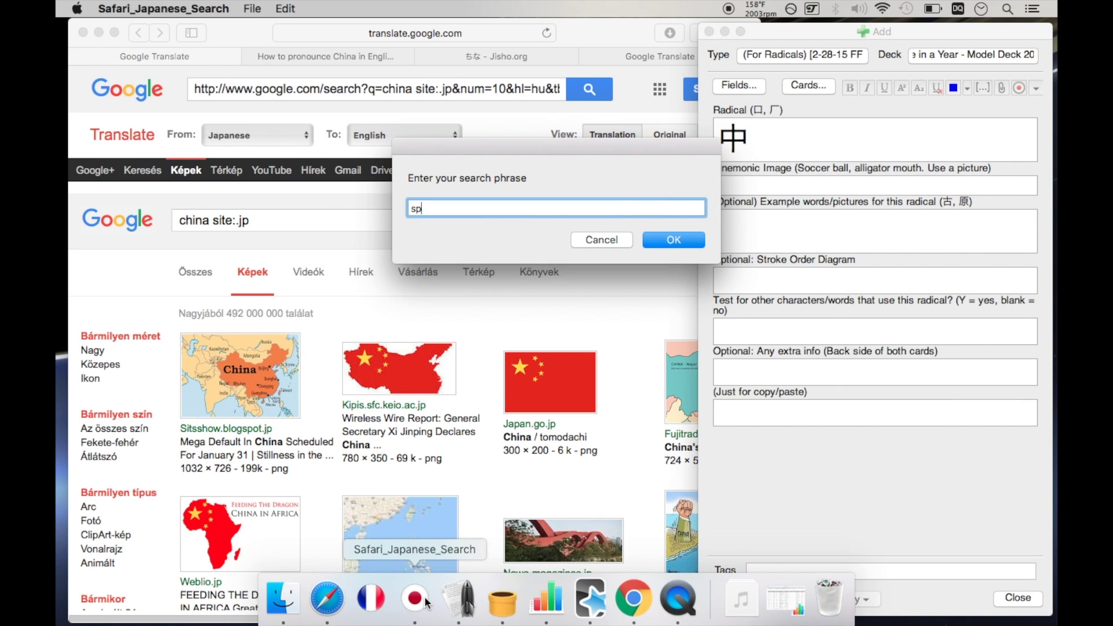
pyautogui.write('inning top')
pyautogui.press('Return')
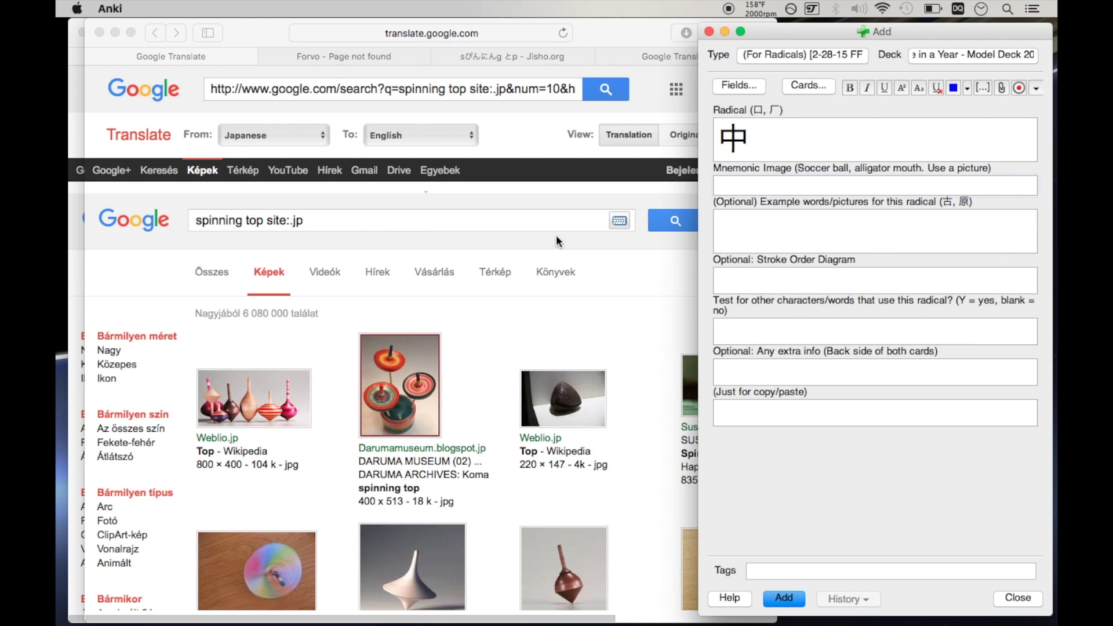
# Drag the brown spinning top picture into the note's Mnemonic Image field.
pyautogui.click(498, 346)
pyautogui.scroll(-2, 497, 346)
pyautogui.hscroll(4, 498, 346)
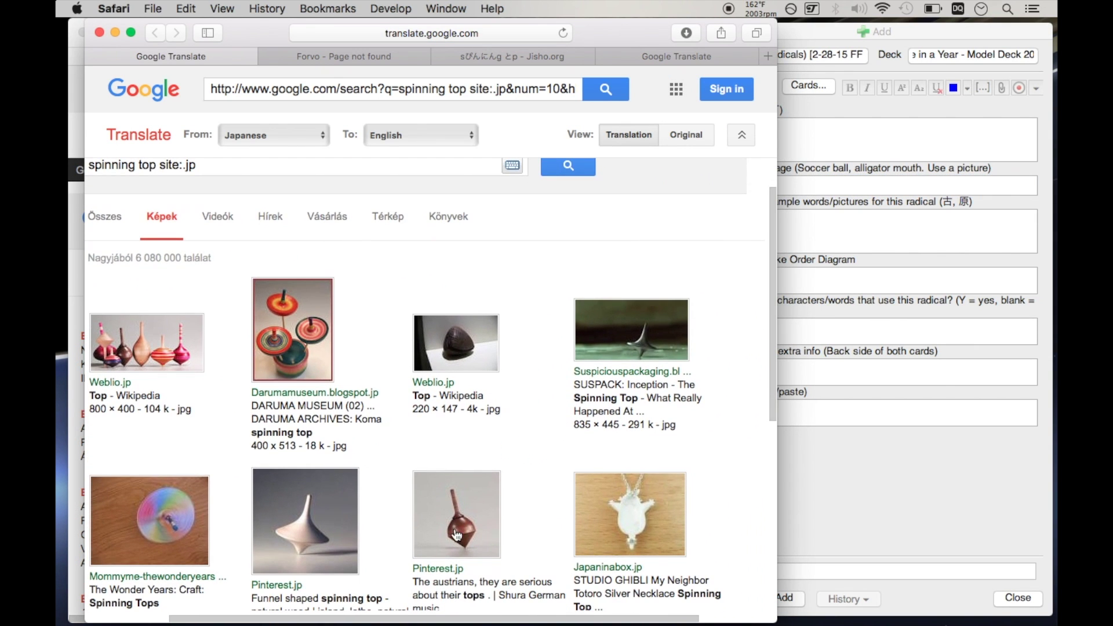
pyautogui.moveTo(456, 513); pyautogui.dragTo(895, 199)
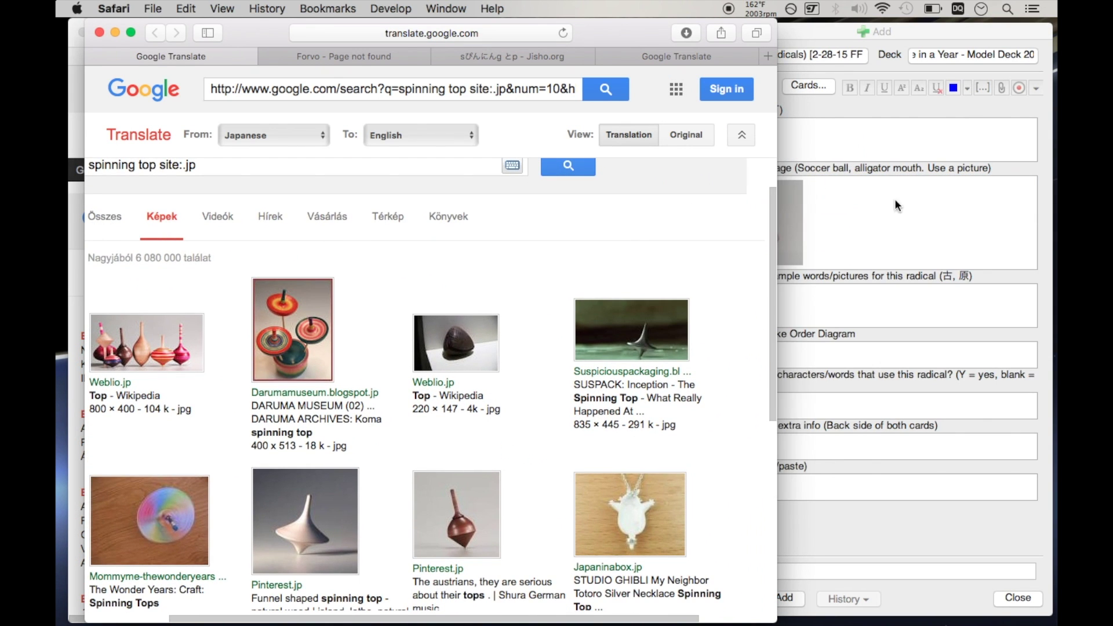
pyautogui.click(896, 200)
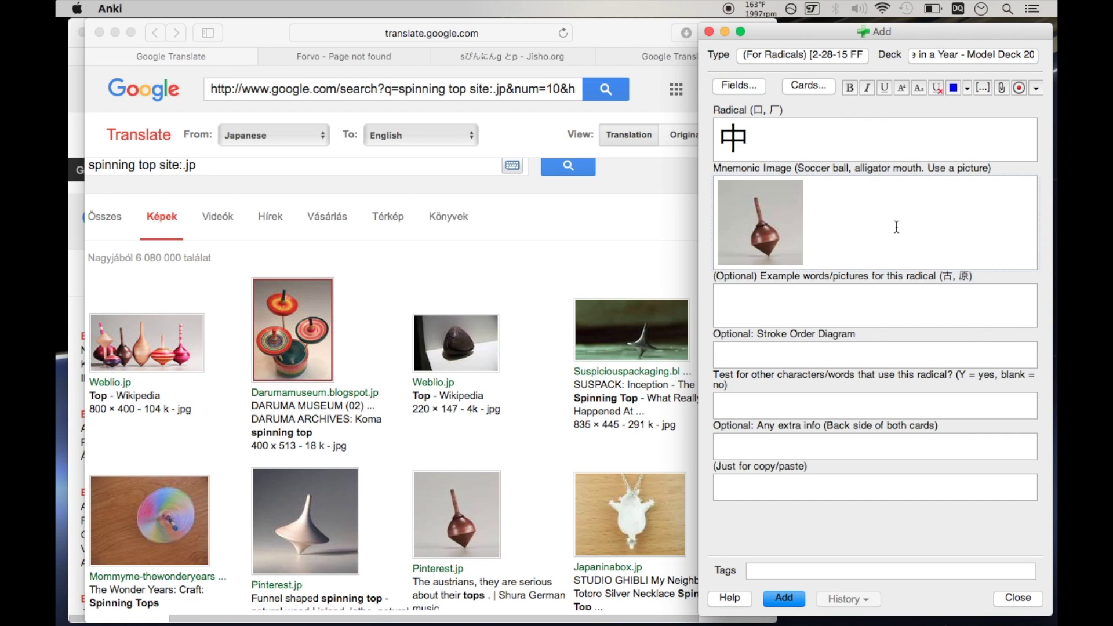
# Add the 中 radical note, close the search windows, and find its two new cards in the Browser.
pyautogui.click(783, 598)
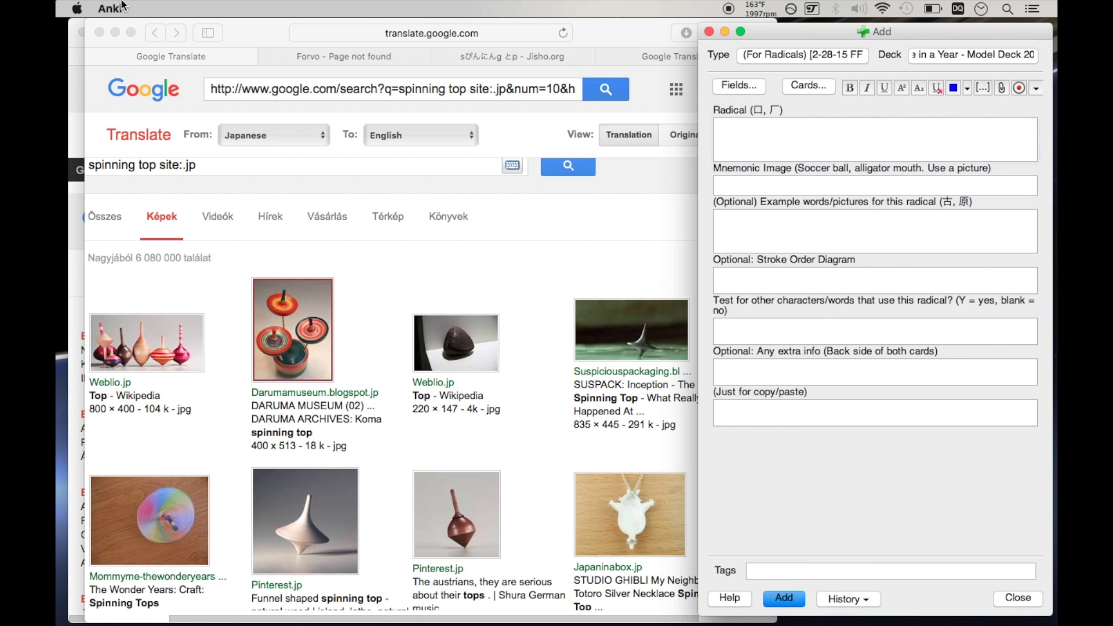
pyautogui.click(100, 33)
pyautogui.click(99, 33)
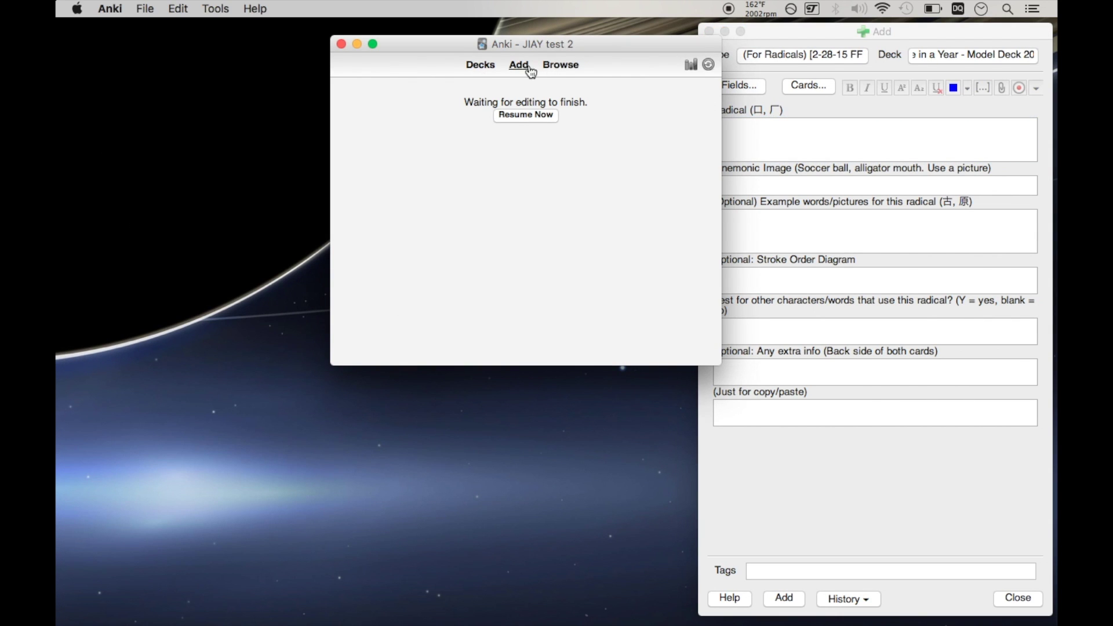
pyautogui.click(561, 68)
pyautogui.click(116, 94)
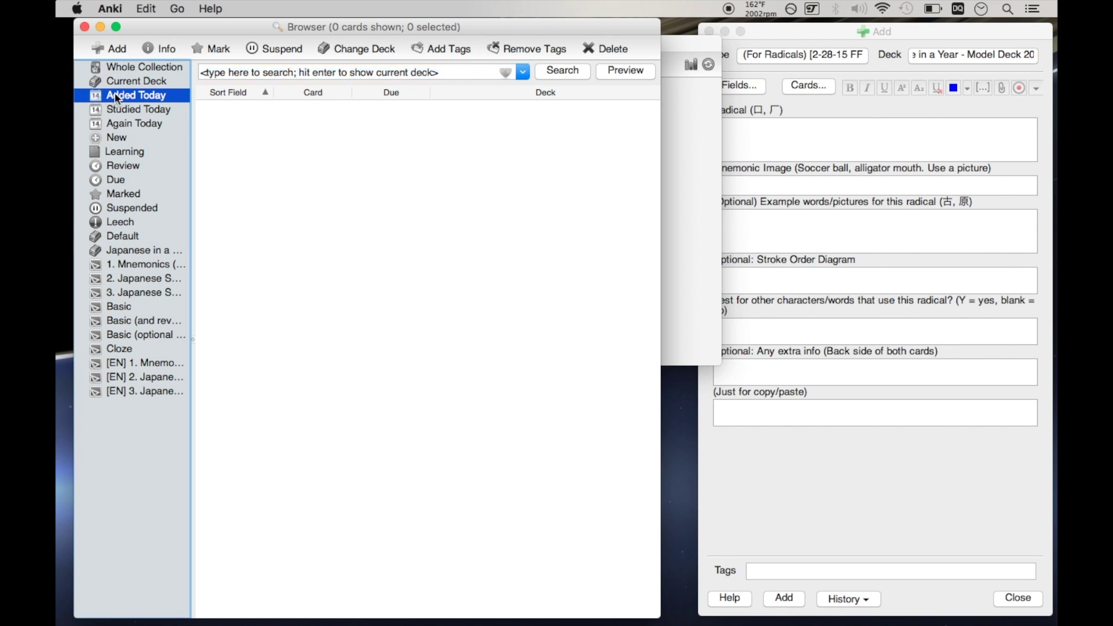
pyautogui.keyDown('shift'); pyautogui.click(321, 126); pyautogui.keyUp('shift')
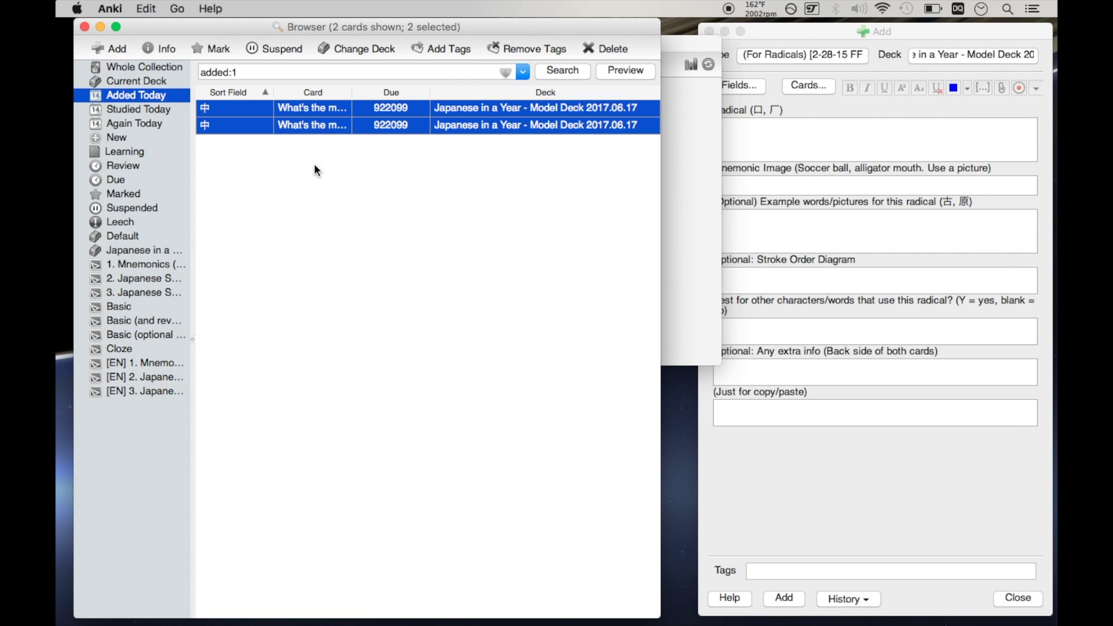
pyautogui.click(314, 164)
pyautogui.click(300, 108)
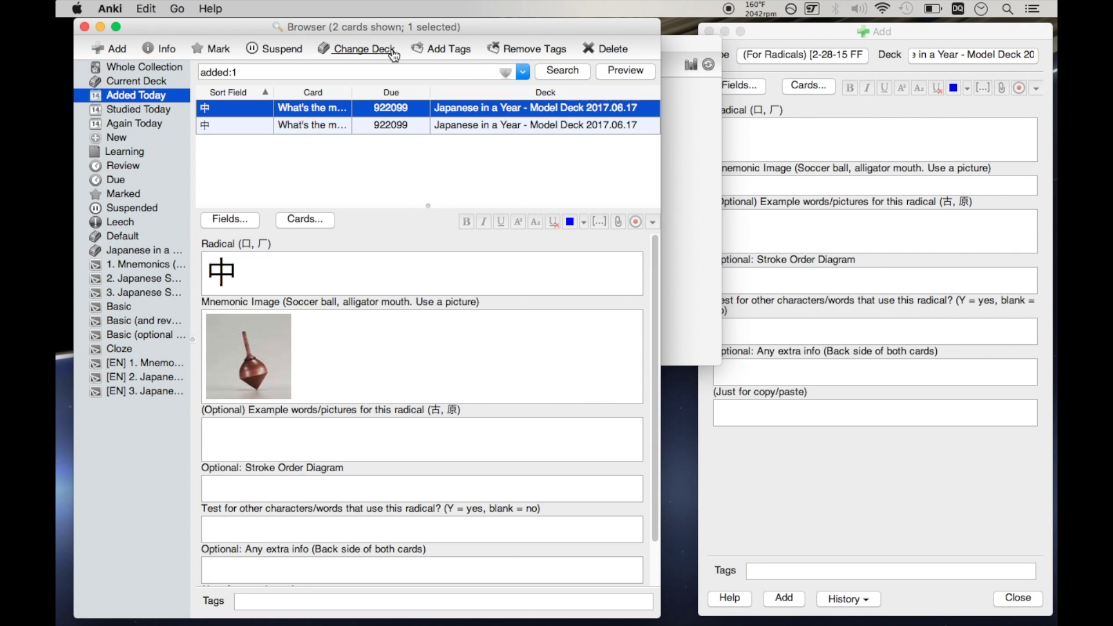
# Inspect both 中 card templates' front and back previews, then close Card Types.
pyautogui.click(306, 219)
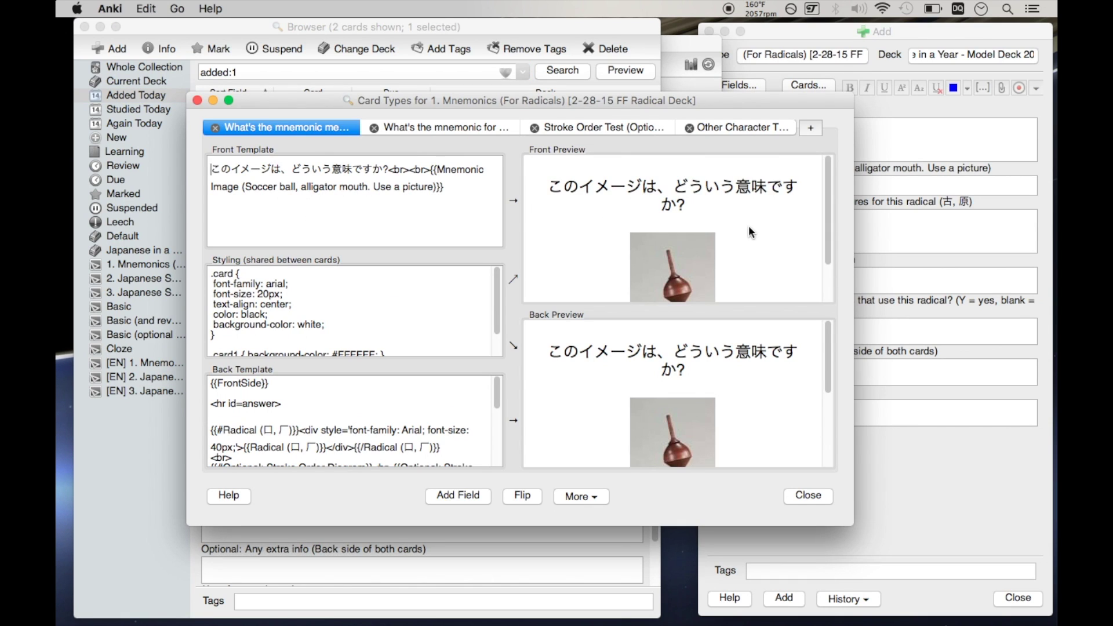
pyautogui.scroll(-1, 749, 225)
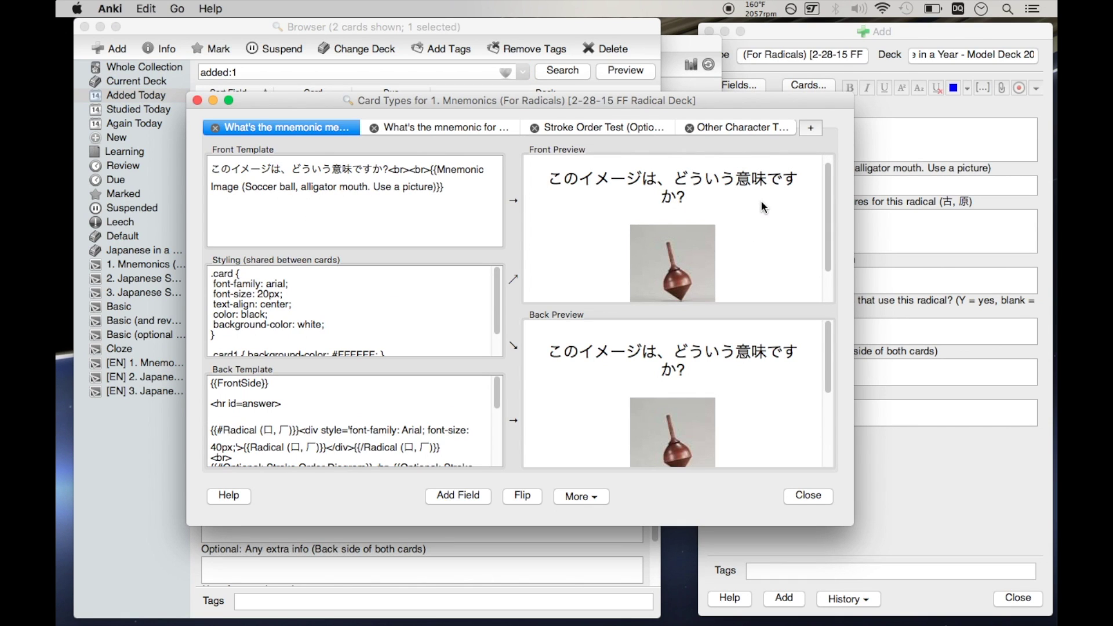
pyautogui.scroll(-2, 773, 231)
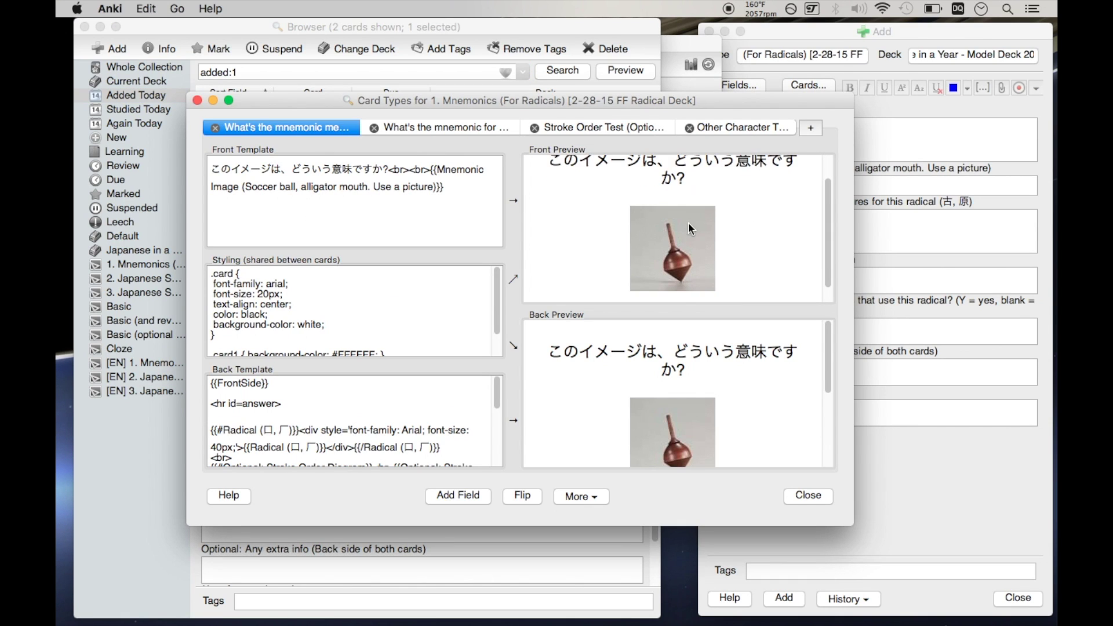
pyautogui.click(458, 128)
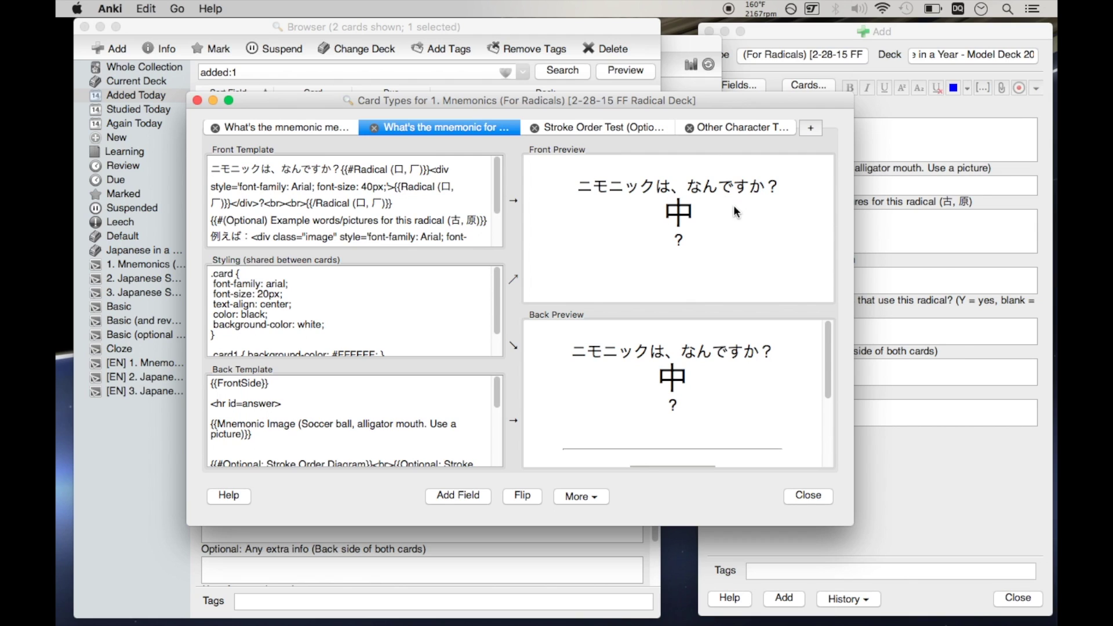
pyautogui.doubleClick(678, 212)
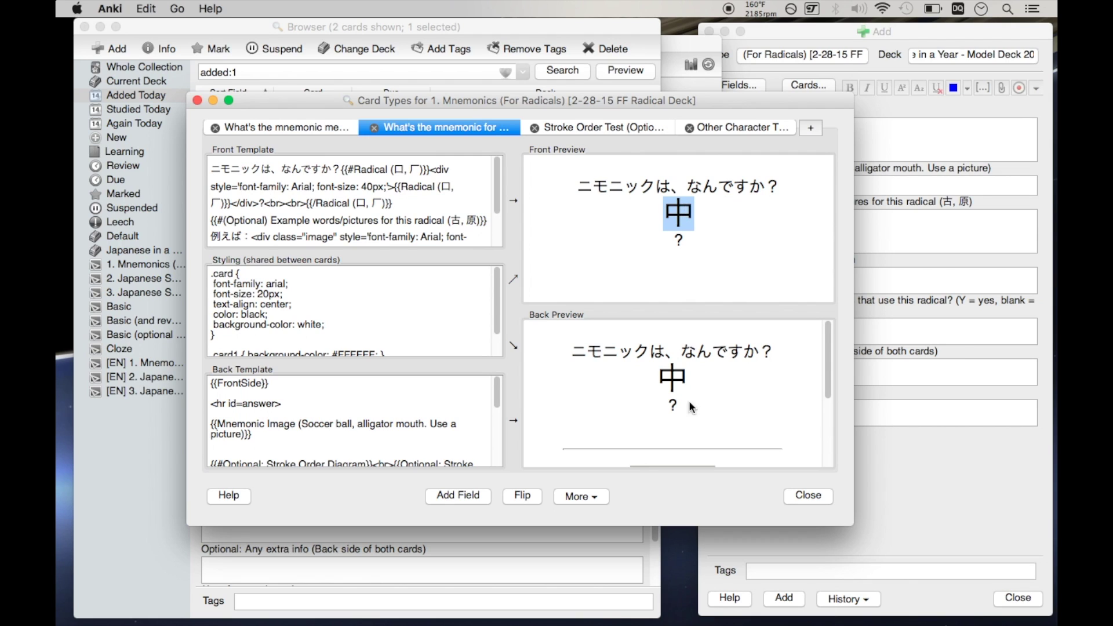
pyautogui.scroll(-5, 689, 417)
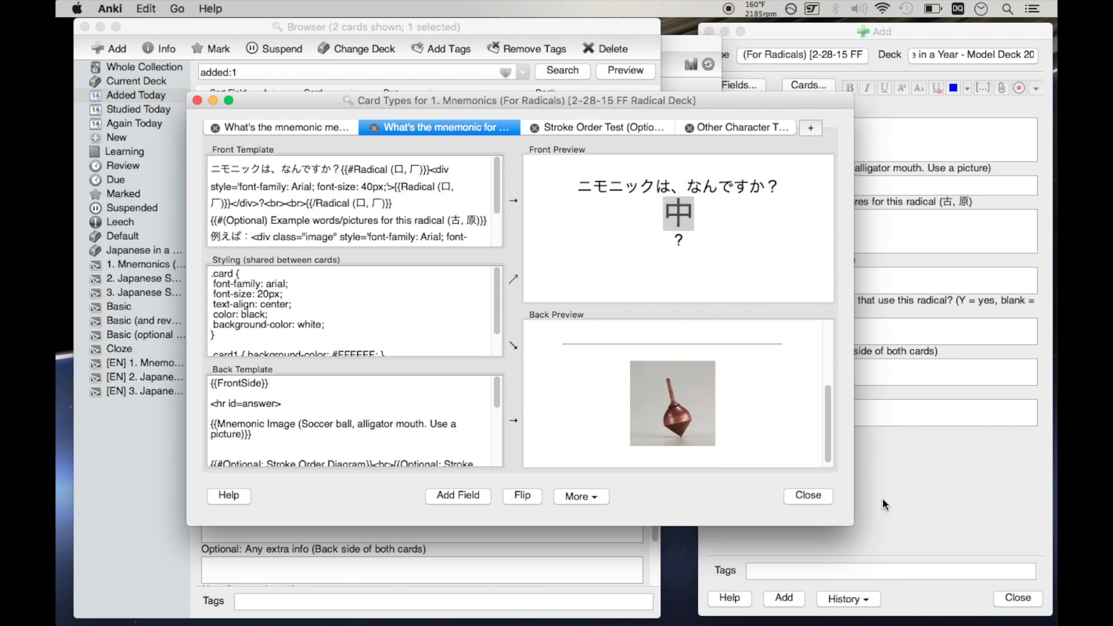
pyautogui.click(810, 496)
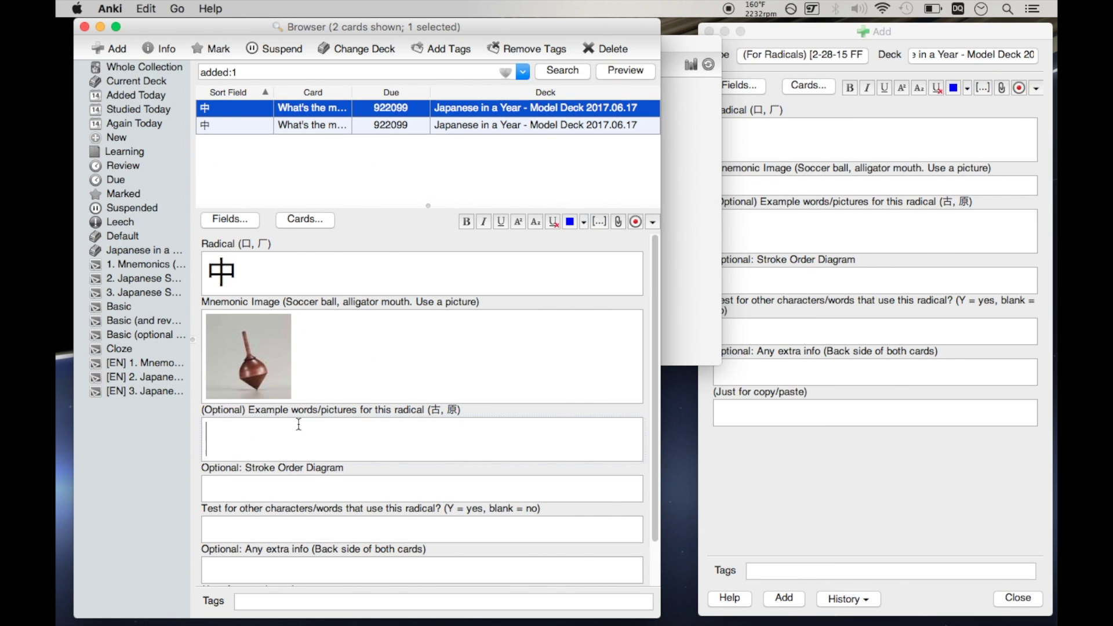
# Paste 中国 into the radical note's example words field.
pyautogui.scroll(-2, 324, 429)
pyautogui.click(266, 455)
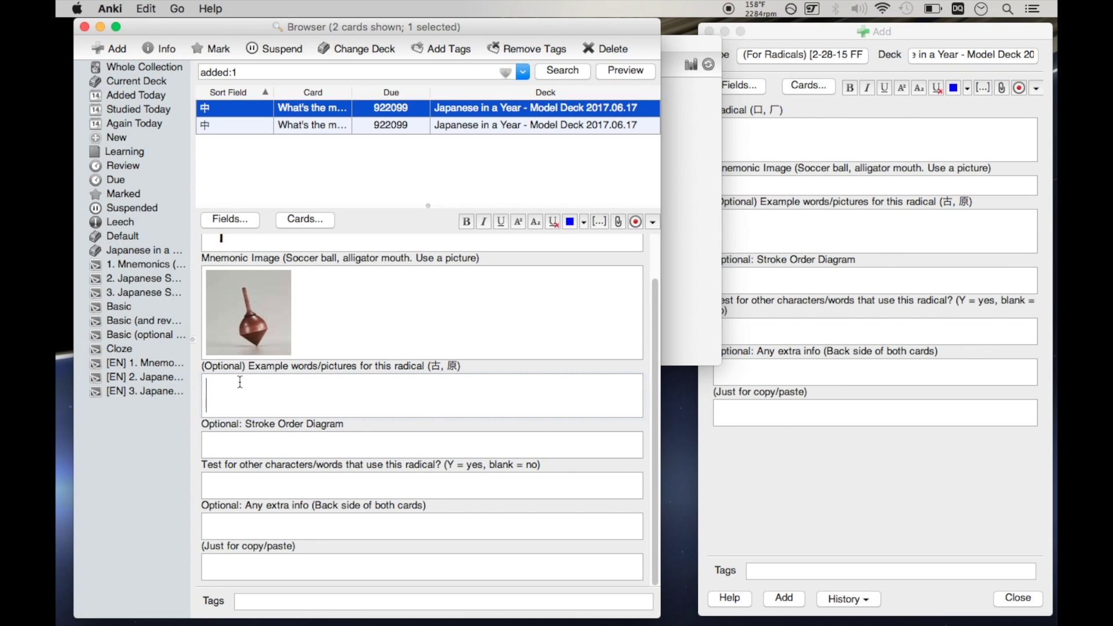
pyautogui.click(331, 385)
pyautogui.write('中国')
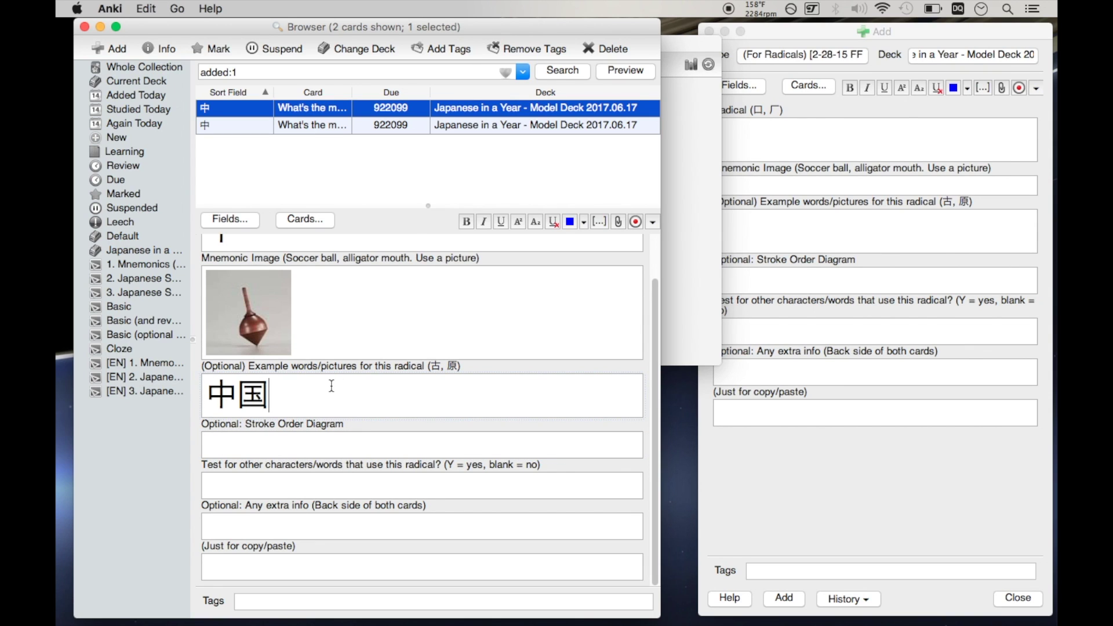
pyautogui.press('super+a')
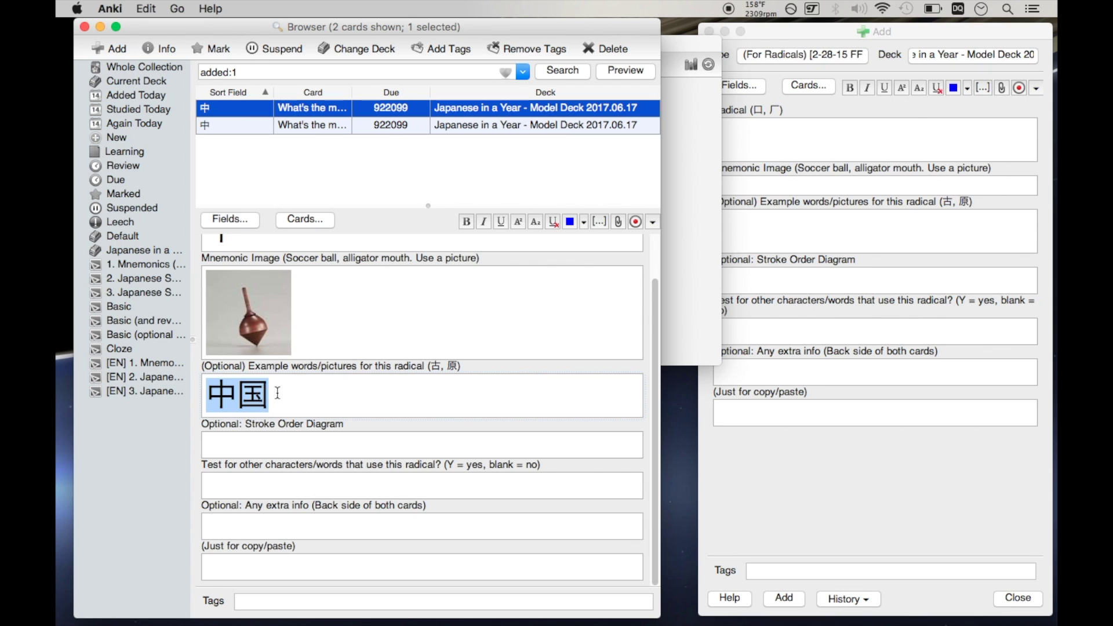
pyautogui.scroll(2, 221, 238)
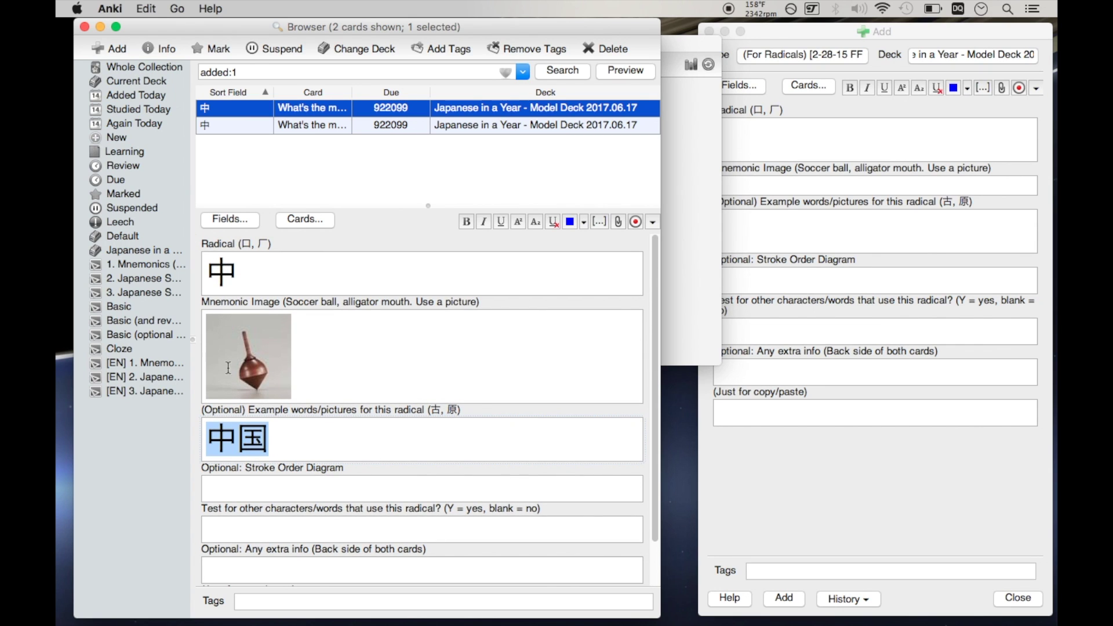
pyautogui.click(300, 437)
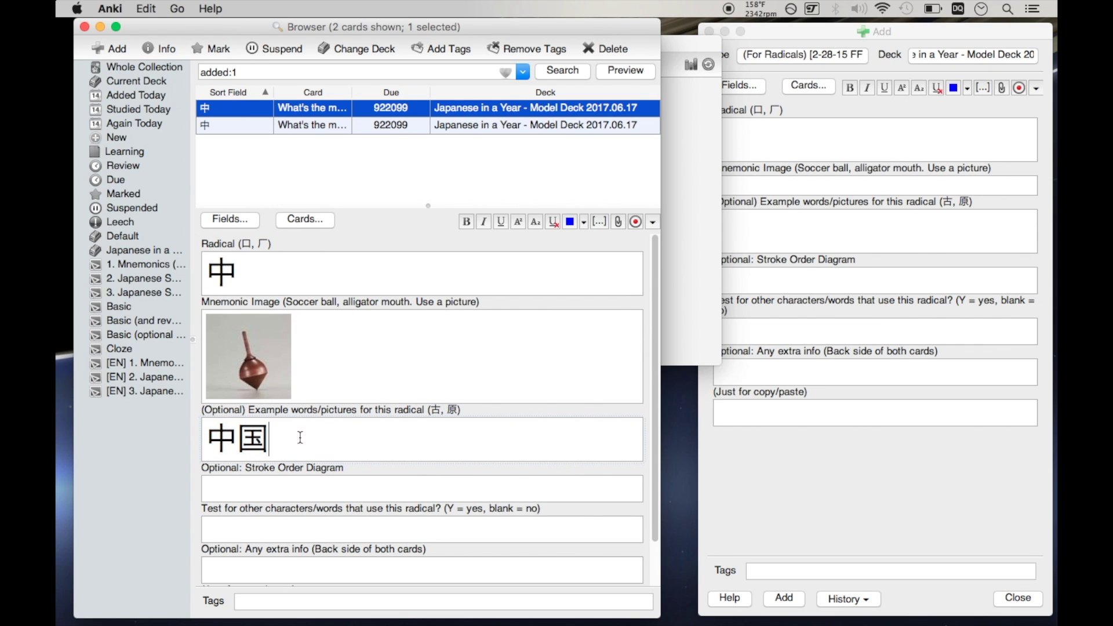
# Delete the stray test letters and remove 中国, leaving the example words field empty.
pyautogui.scroll(-2, 299, 437)
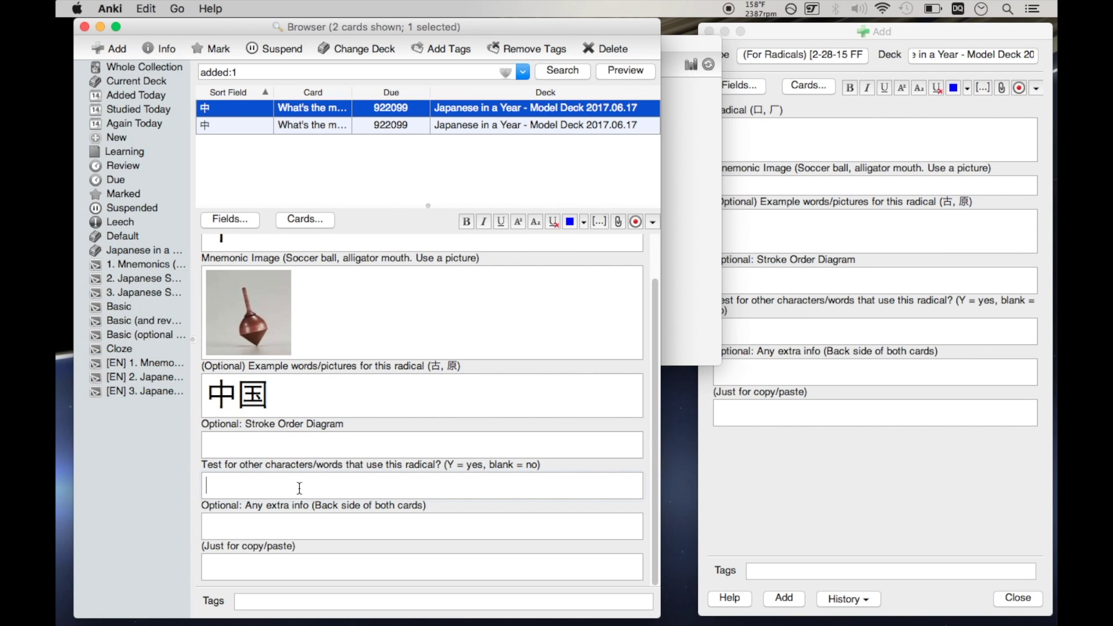
pyautogui.write('yaaoeusnthaok')
pyautogui.press('super+a')
pyautogui.press('BackSpace')
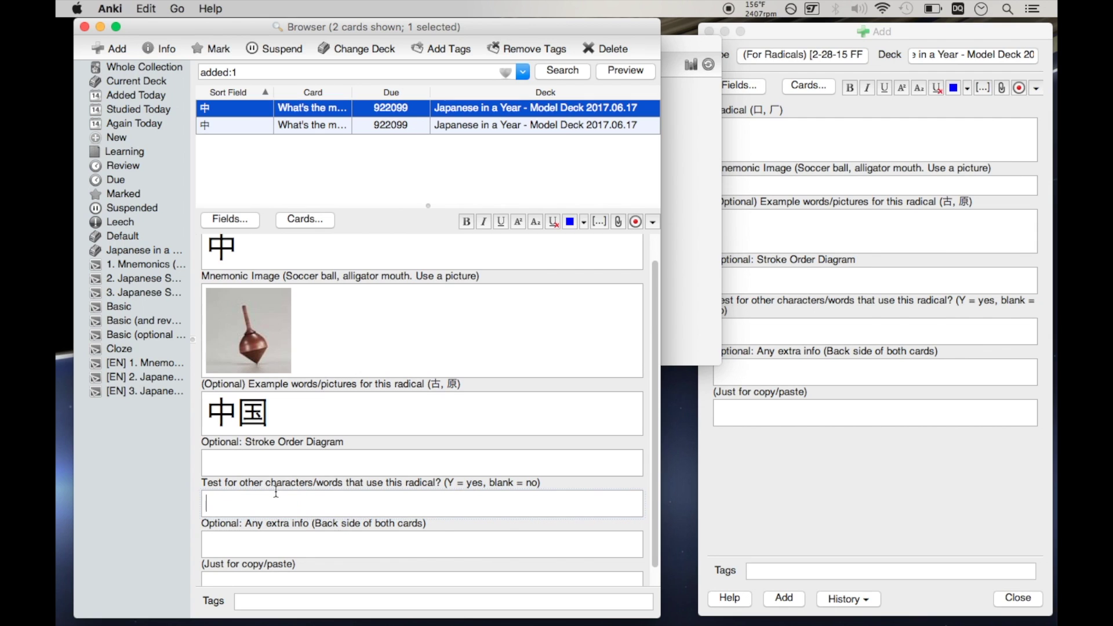
pyautogui.press('super+a')
pyautogui.press('BackSpace')
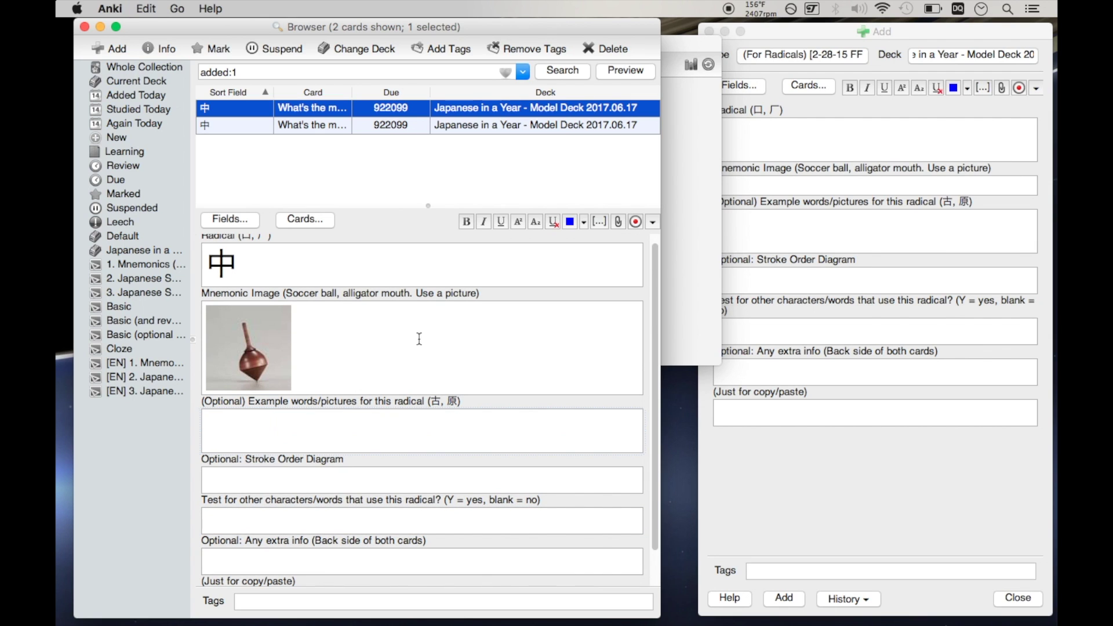
pyautogui.press('super+z')
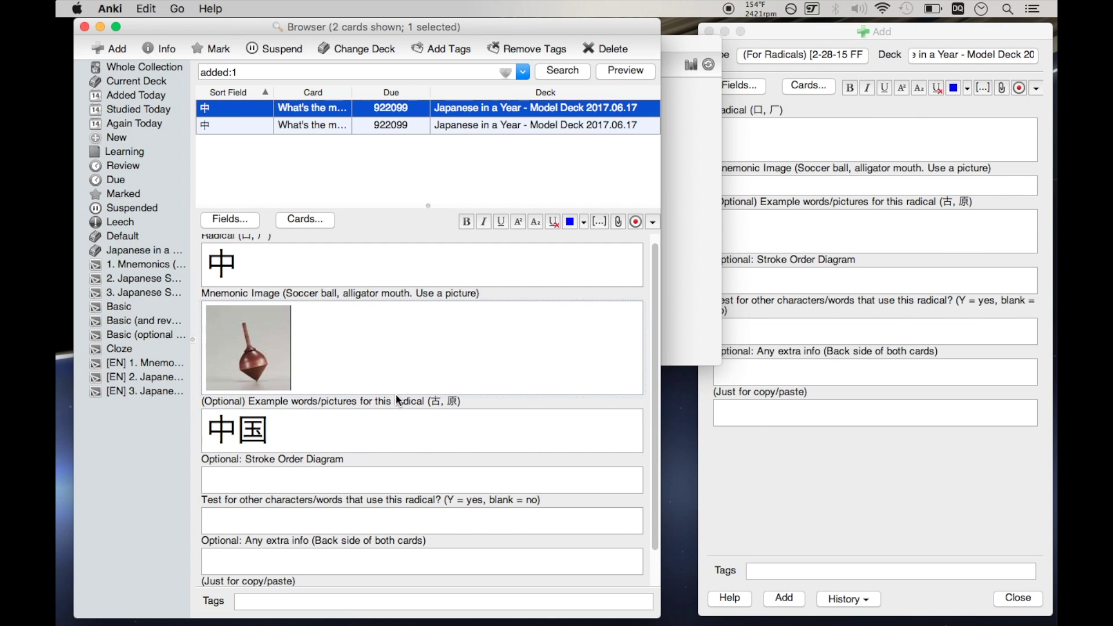
pyautogui.press('super+a')
pyautogui.press('super+c')
pyautogui.press('BackSpace')
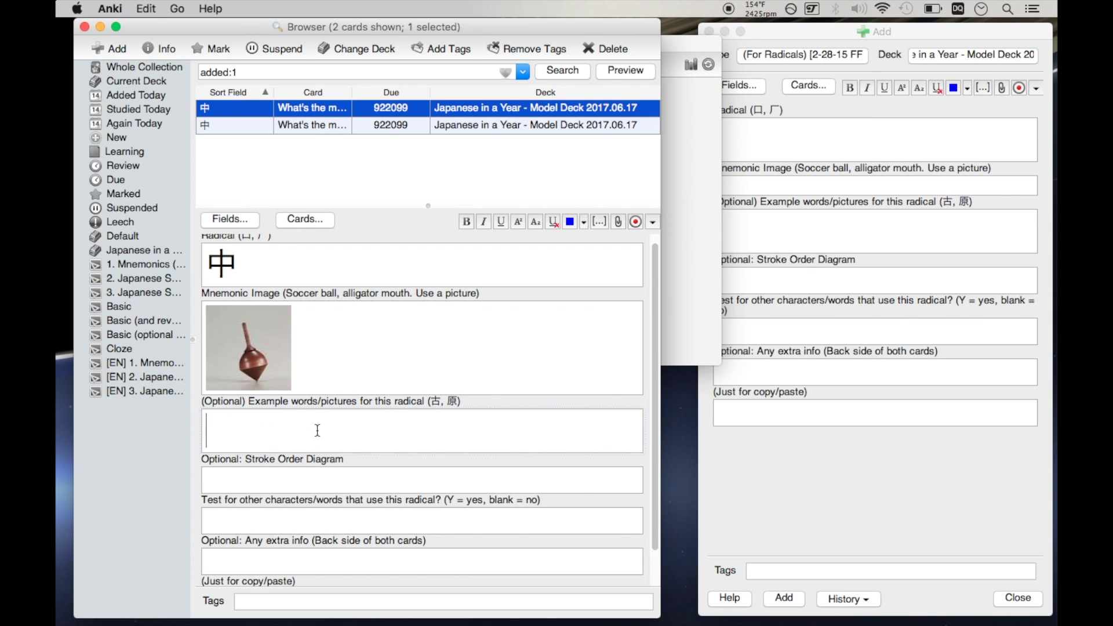
# Close the Browser and switch the Add window's note type to 2. Japanese Sentence Cards.
pyautogui.click(84, 28)
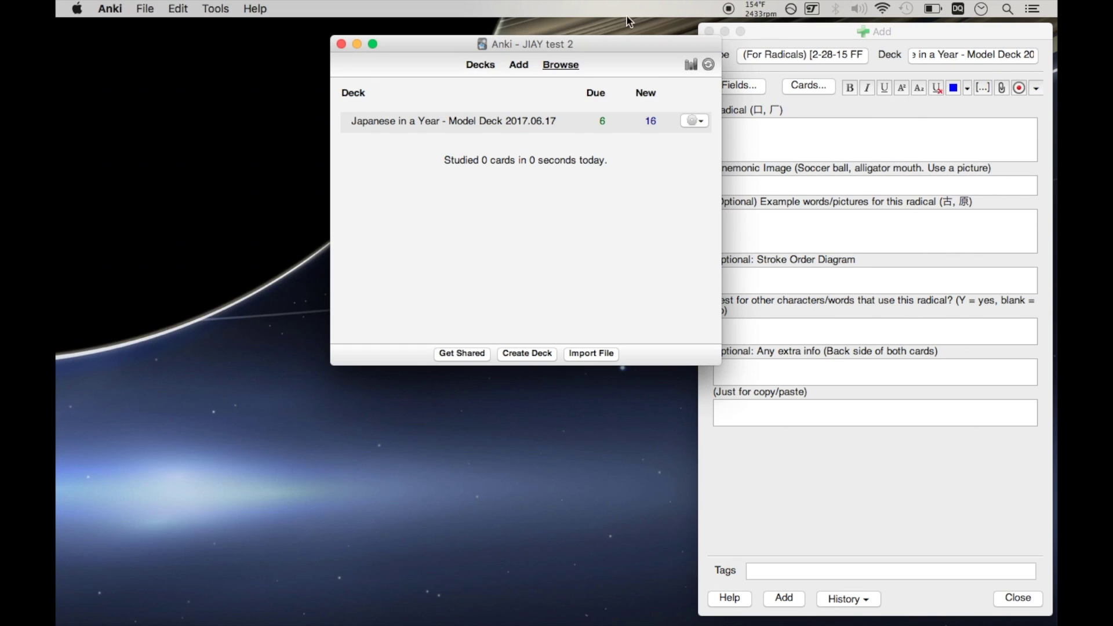
pyautogui.click(860, 170)
pyautogui.click(813, 54)
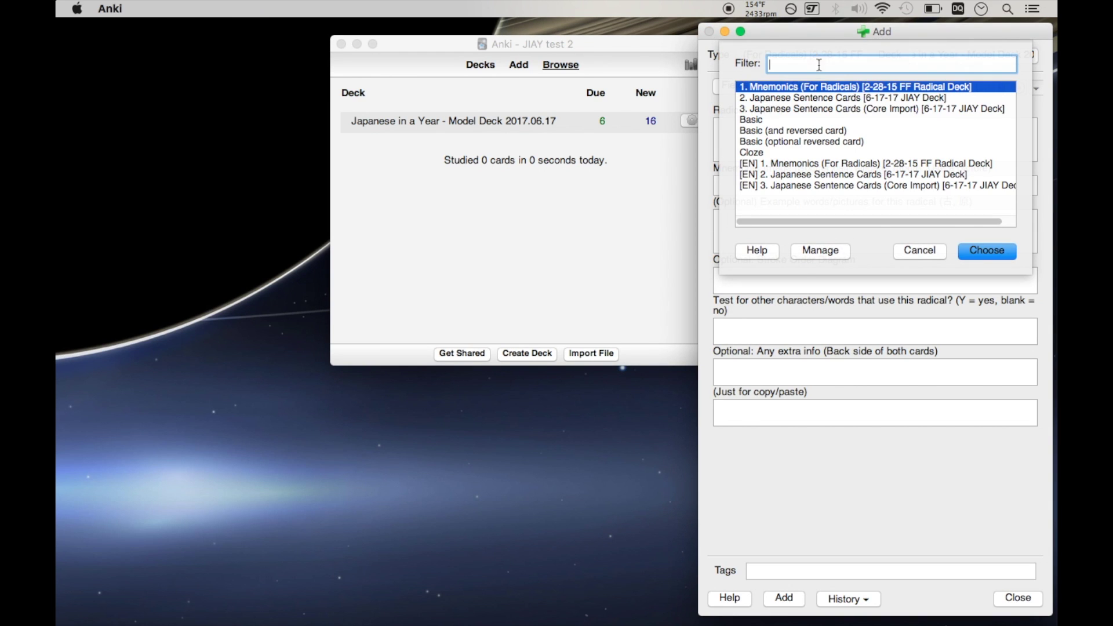
pyautogui.click(774, 99)
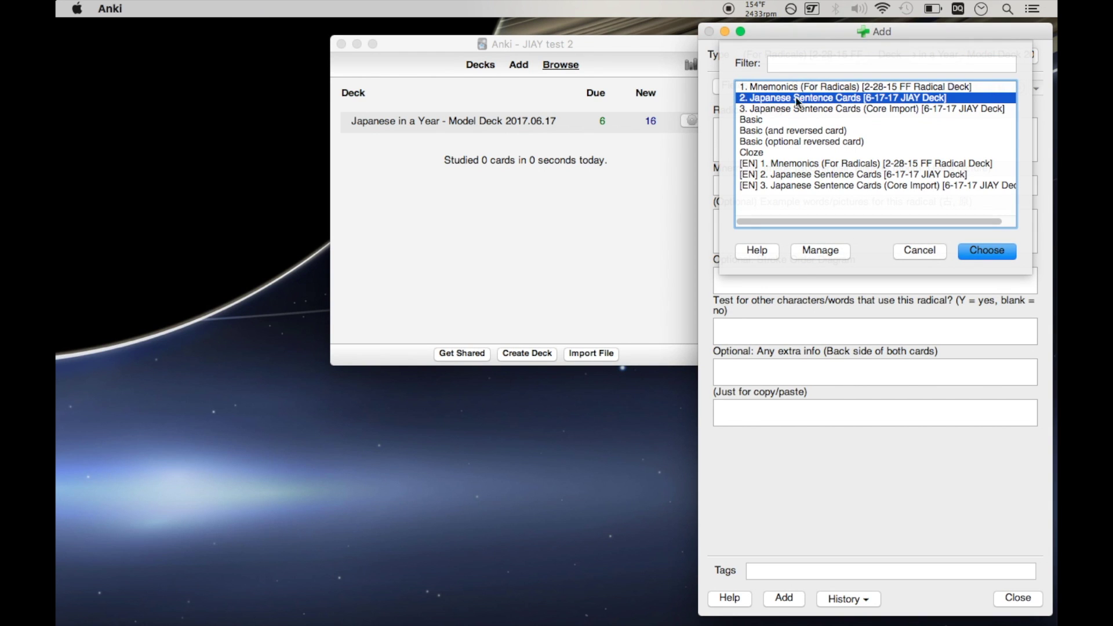
pyautogui.doubleClick(818, 95)
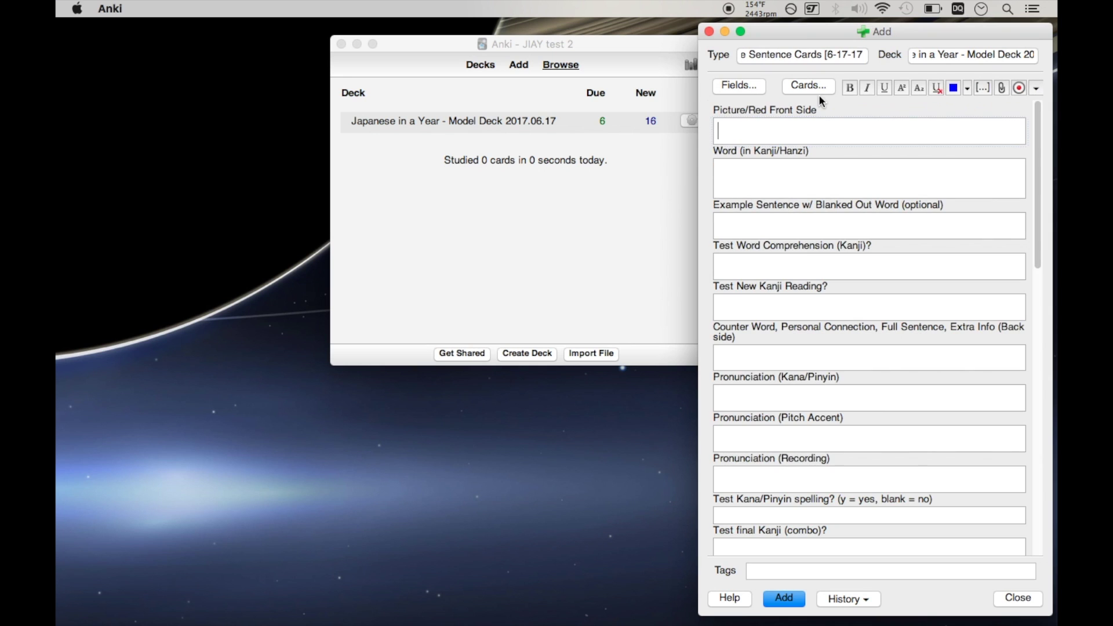
# Paste 中国 into the Word field so the reading 中国[ちゅうごく] fills in.
pyautogui.click(830, 169)
pyautogui.scroll(-10, 831, 168)
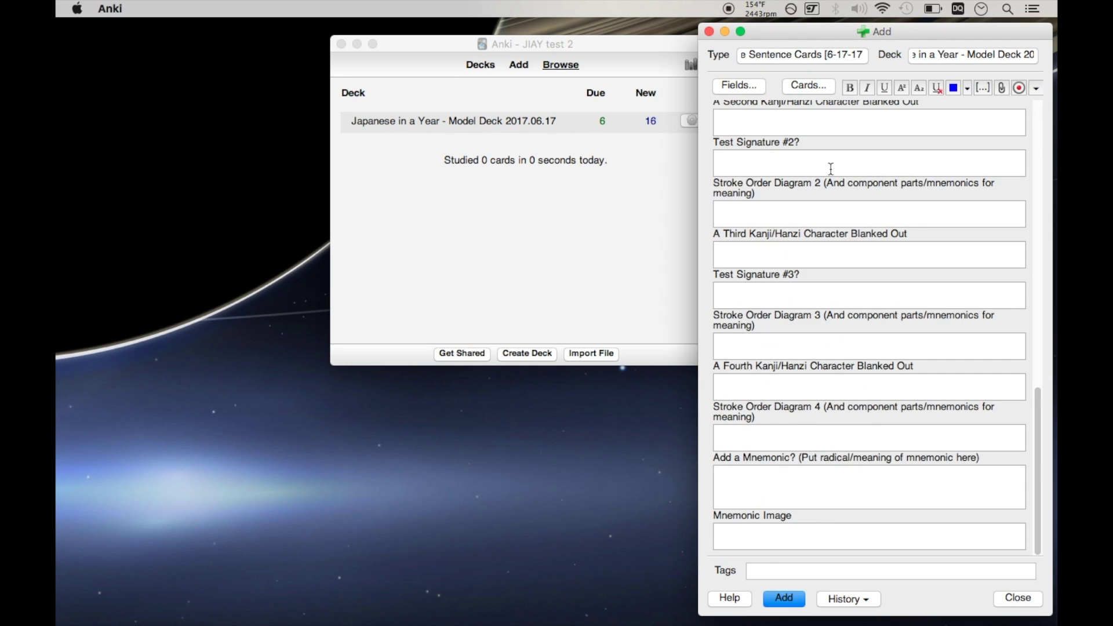
pyautogui.scroll(10, 831, 168)
pyautogui.click(818, 127)
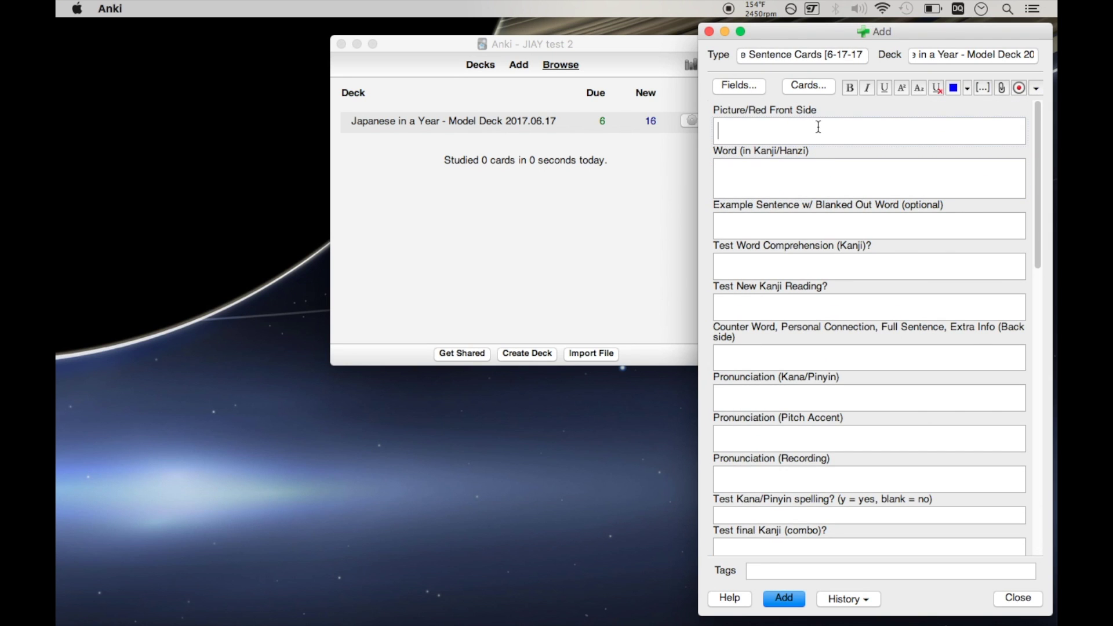
pyautogui.click(740, 180)
pyautogui.press('super+v')
pyautogui.press('Tab')
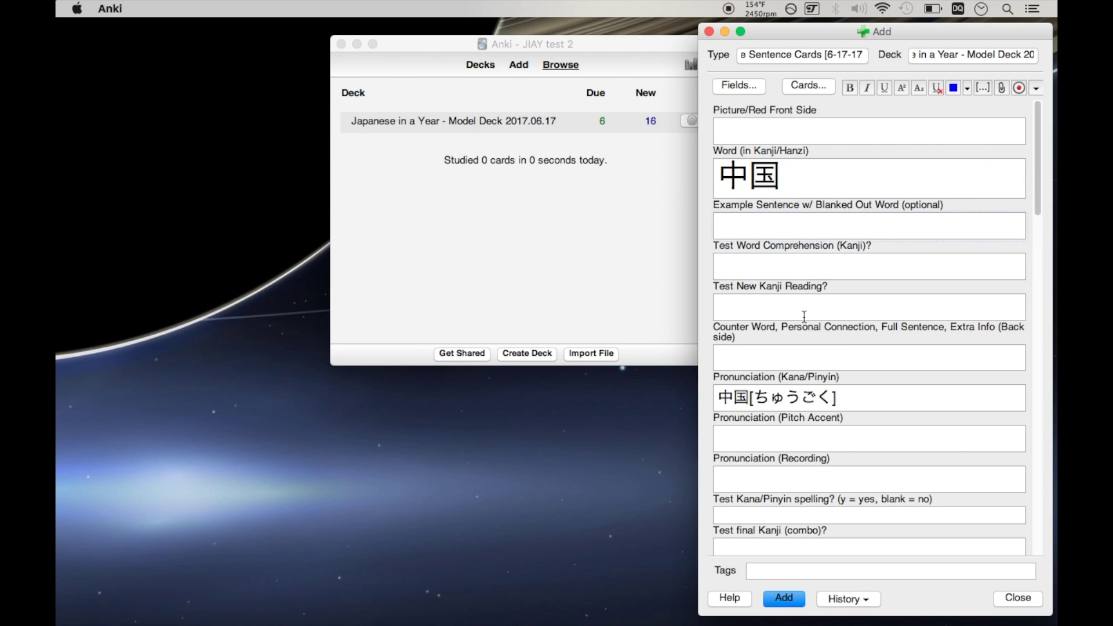
pyautogui.press('Tab')
pyautogui.press('Tab')
pyautogui.click(784, 139)
# Drag the red China flag map from Google Images into the Picture/Red Front Side field.
pyautogui.moveTo(784, 623)
pyautogui.click(815, 600)
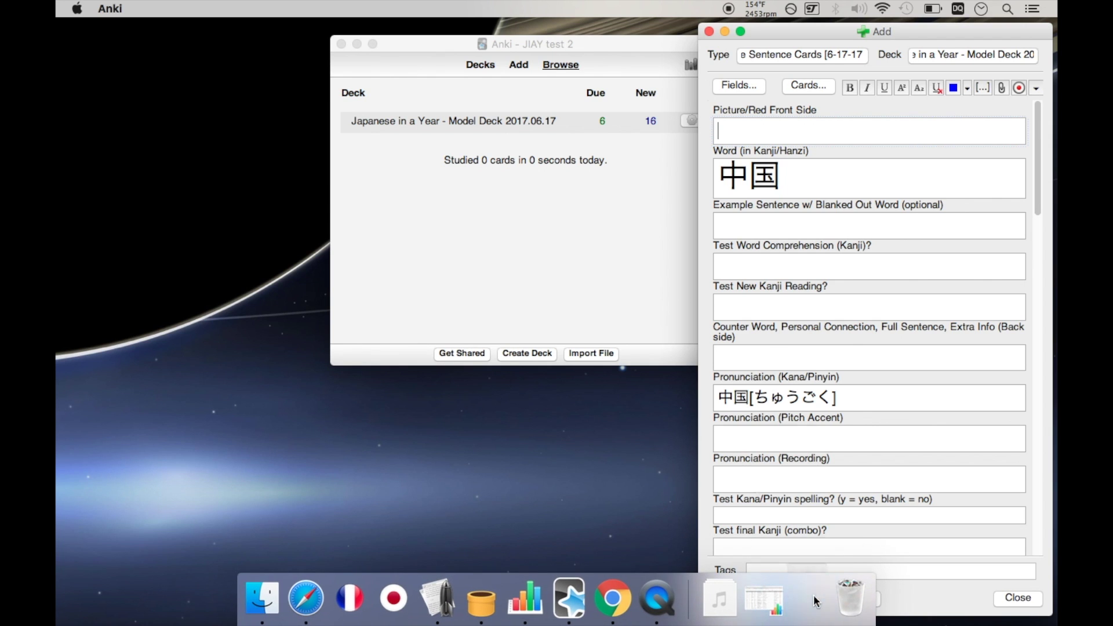
pyautogui.moveTo(420, 368); pyautogui.dragTo(838, 129)
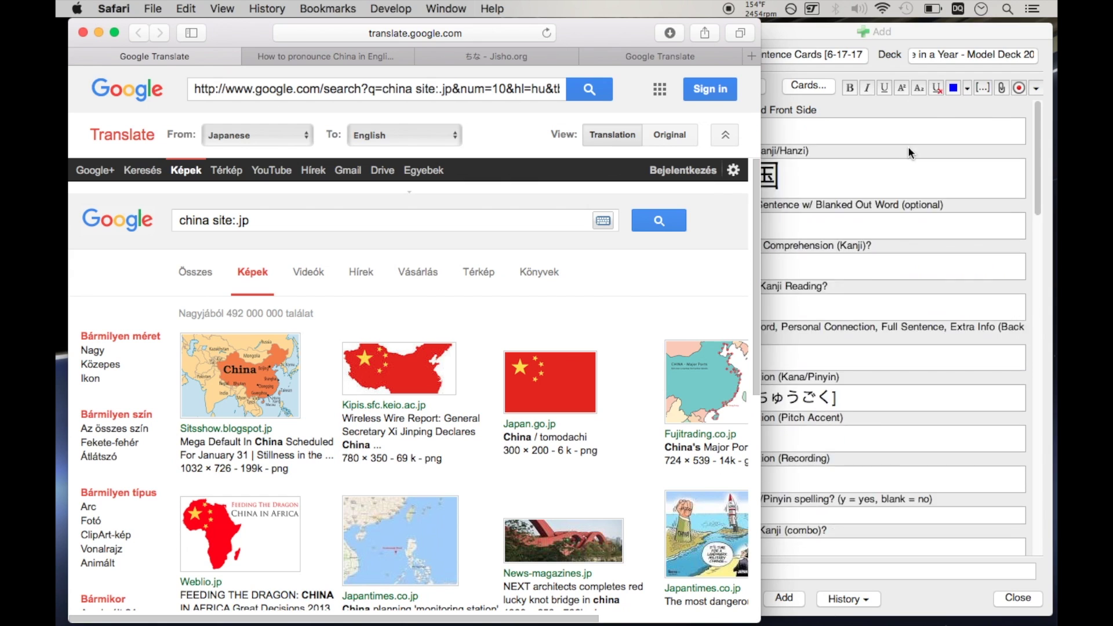
pyautogui.click(897, 280)
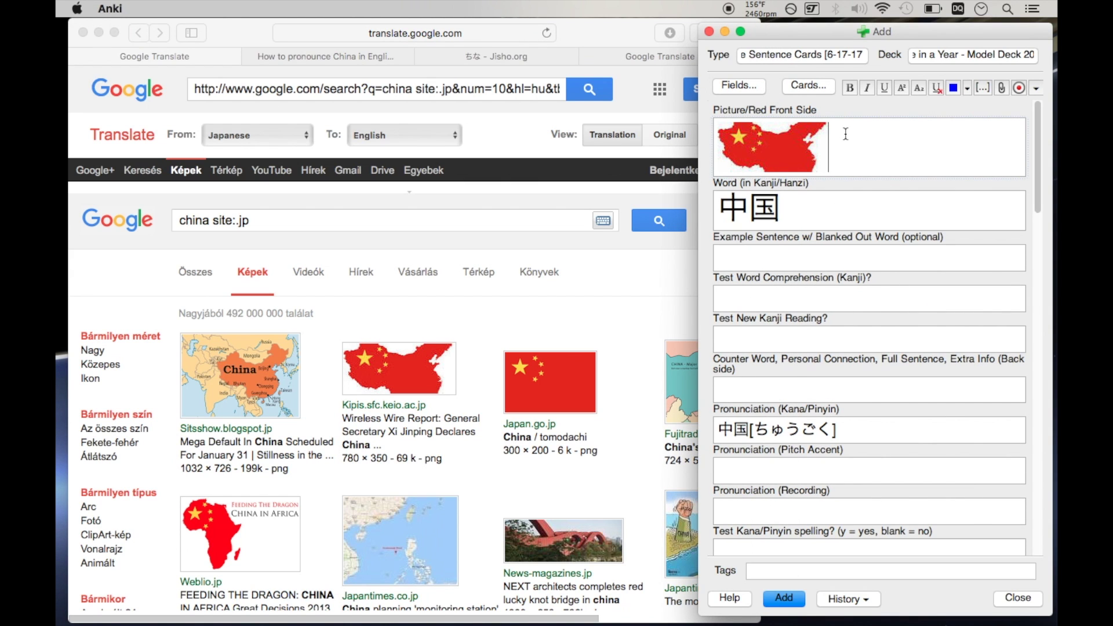
# Mark Test Word Comprehension and Test final Kanji with x.
pyautogui.click(810, 257)
pyautogui.write('k')
pyautogui.press('BackSpace')
pyautogui.write('x')
pyautogui.scroll(-4, 876, 436)
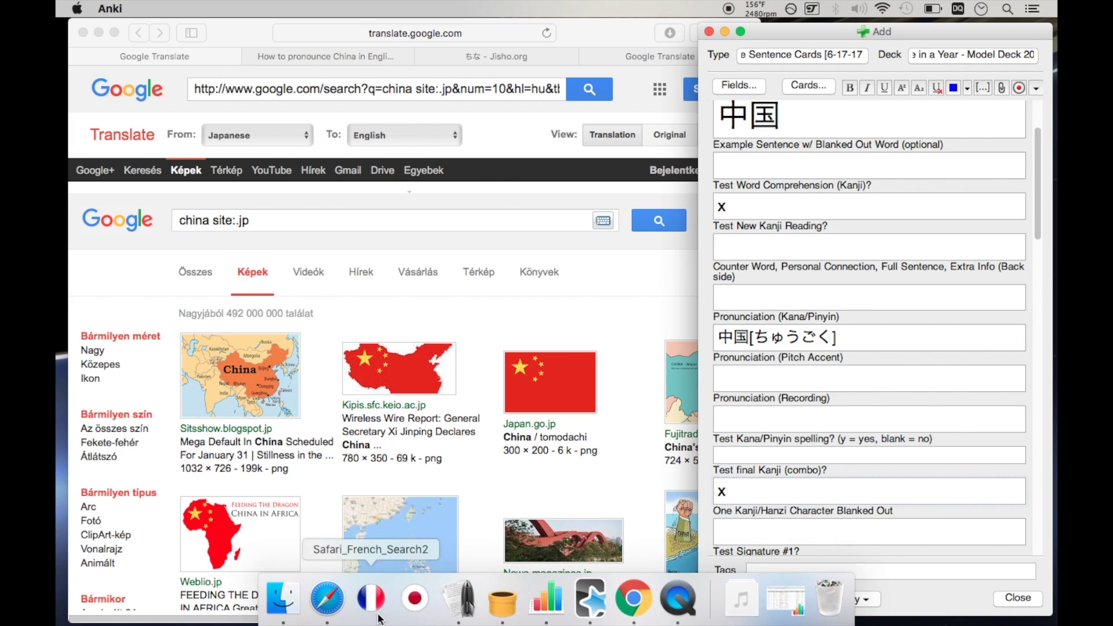
# Download a Japanese Forvo recording of 中国 and drag pronunciation_ja_中国-3.mp3 into the Pronunciation field.
pyautogui.click(416, 601)
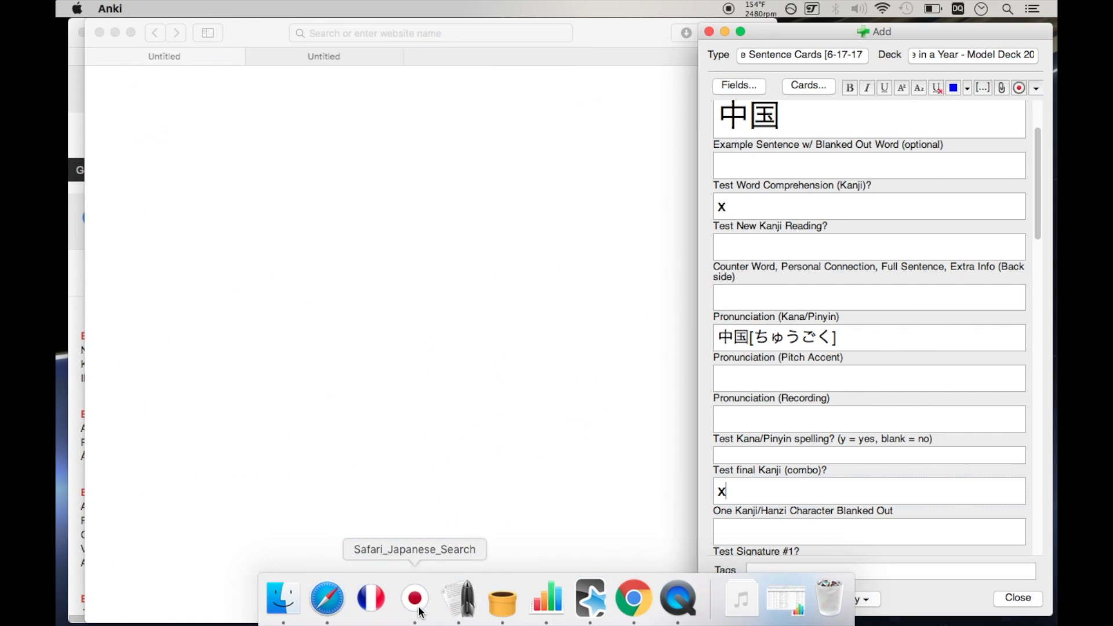
pyautogui.moveTo(595, 26); pyautogui.dragTo(576, 27)
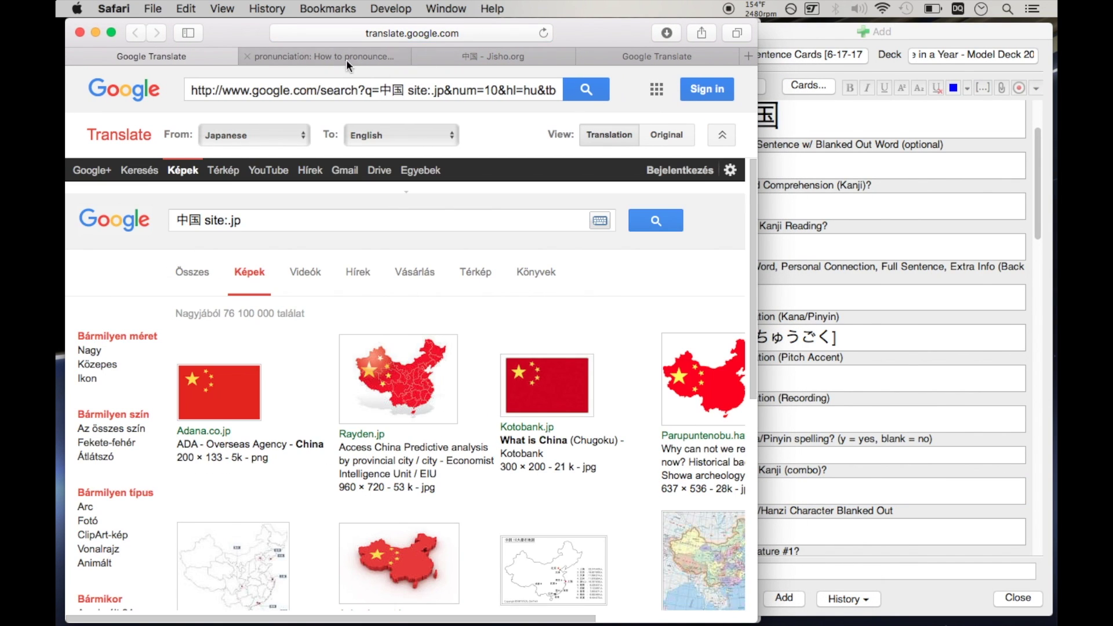
pyautogui.click(342, 56)
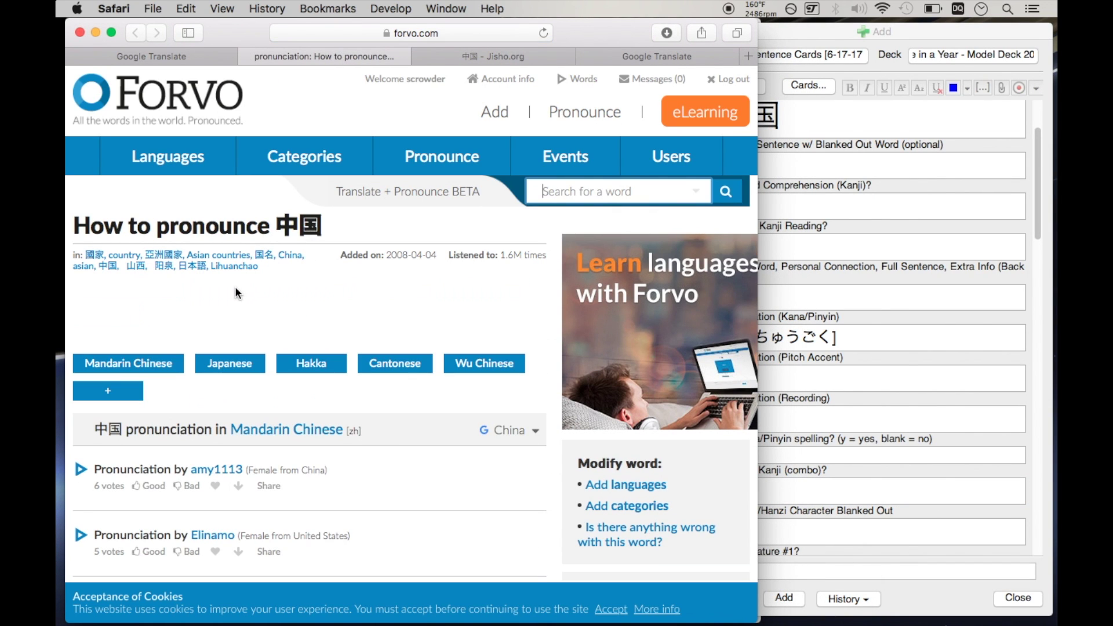
pyautogui.scroll(-1, 234, 348)
pyautogui.click(232, 361)
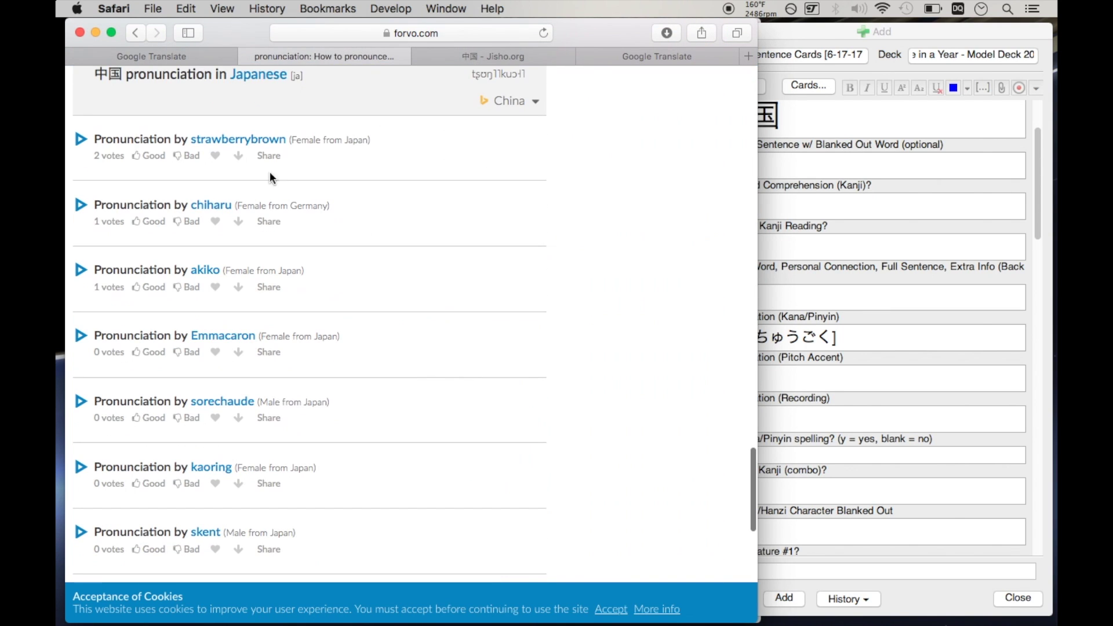
pyautogui.click(238, 155)
pyautogui.click(666, 36)
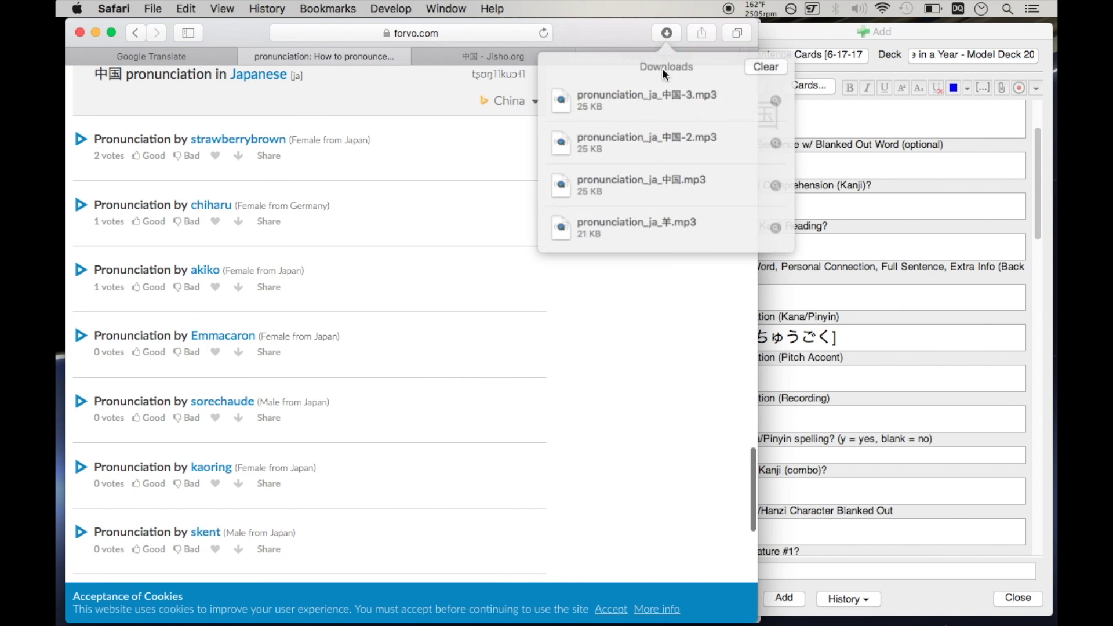
pyautogui.moveTo(637, 99); pyautogui.dragTo(838, 421)
# Attach the downloaded 中国 Forvo mp3 to the Pronunciation (Recording) field.
pyautogui.click(910, 415)
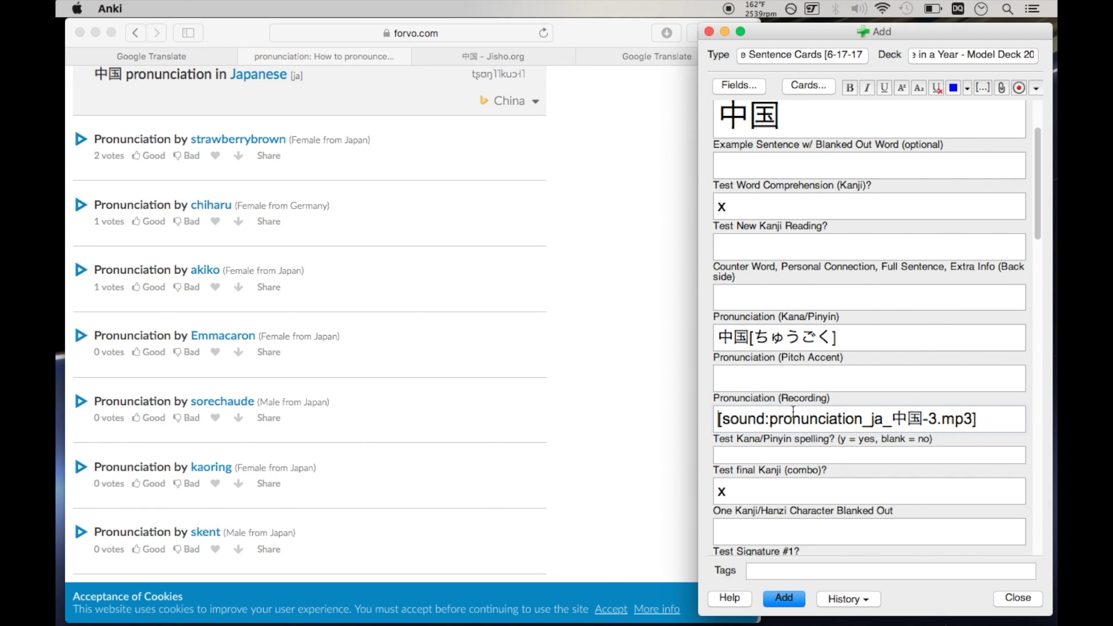
pyautogui.click(829, 380)
pyautogui.scroll(3, 820, 191)
pyautogui.hotkey('shift', 'Tab')
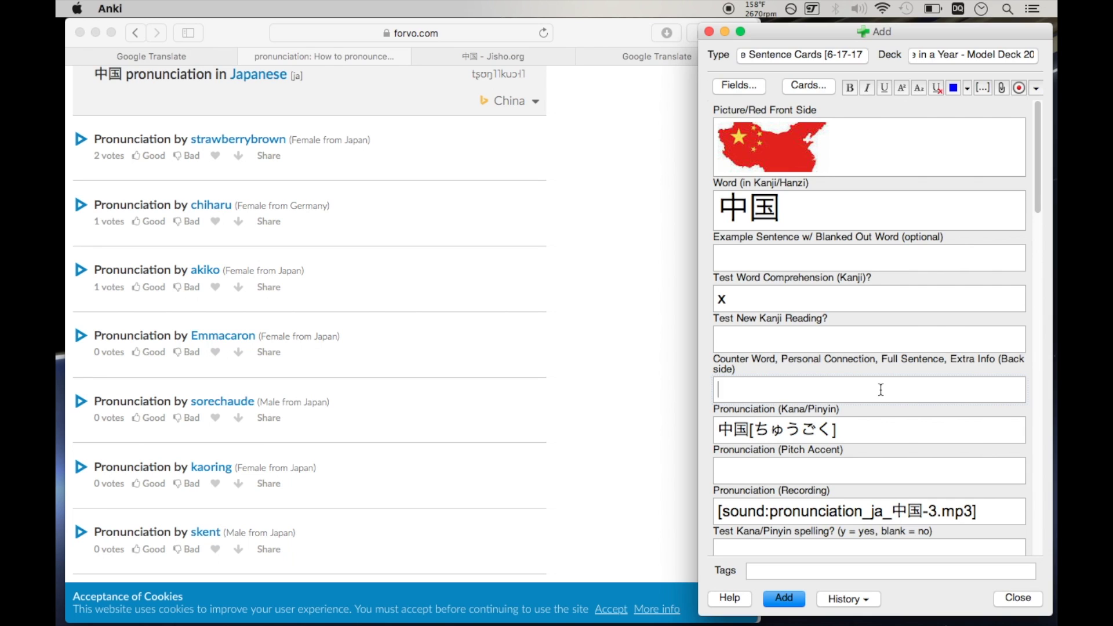
pyautogui.scroll(-3, 851, 390)
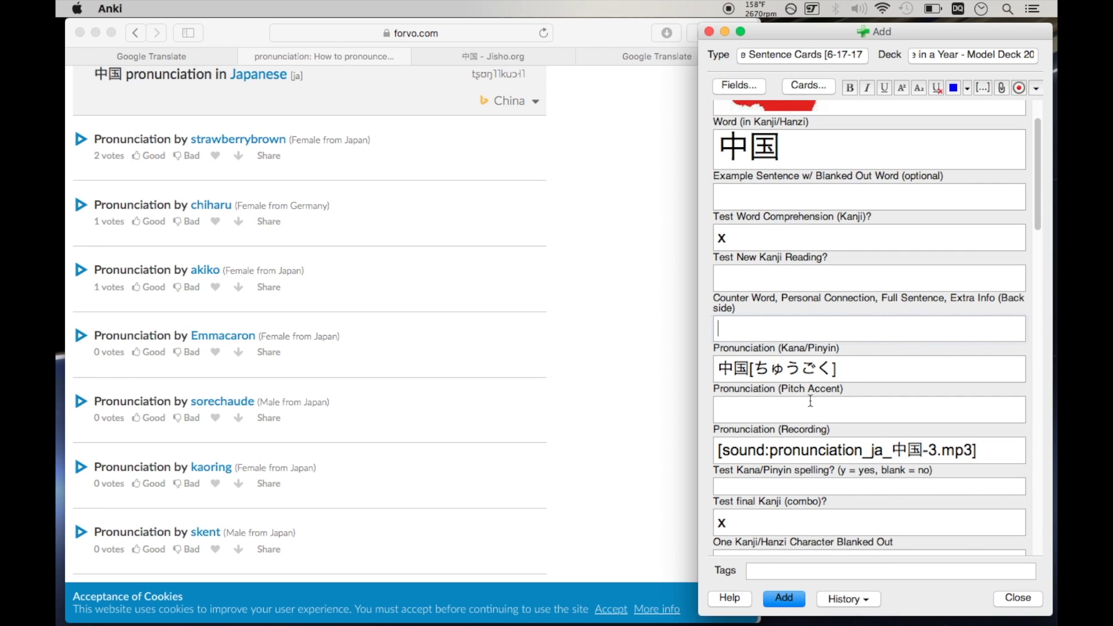
pyautogui.click(772, 414)
# Check the Example Sentence, Pitch Accent and Test Kana/Pinyin spelling fields.
pyautogui.click(816, 185)
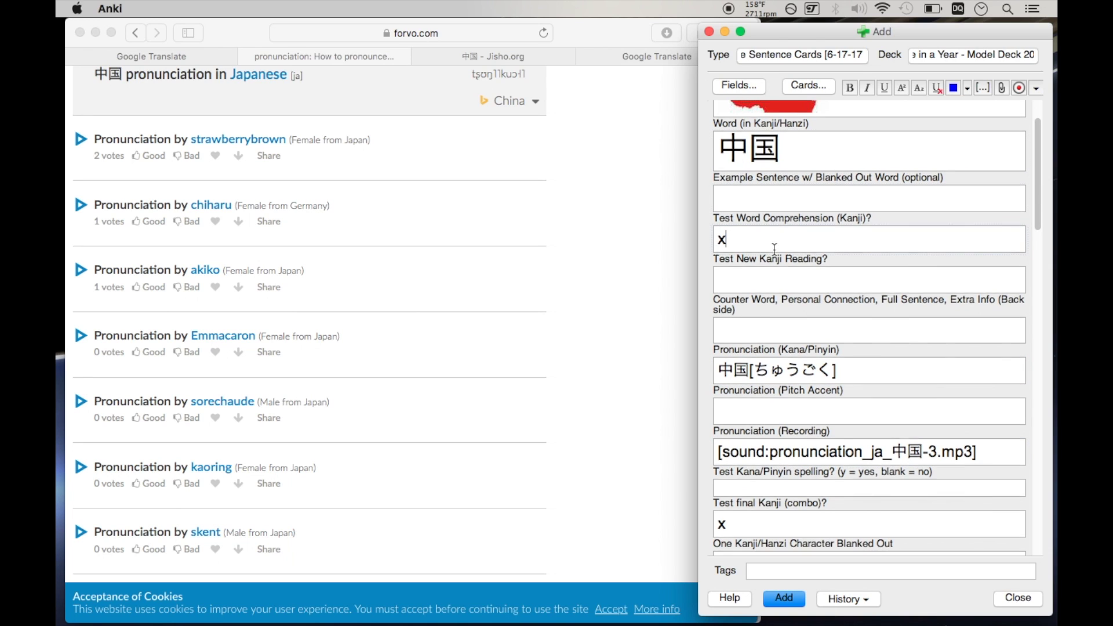
pyautogui.scroll(3, 854, 153)
pyautogui.click(864, 462)
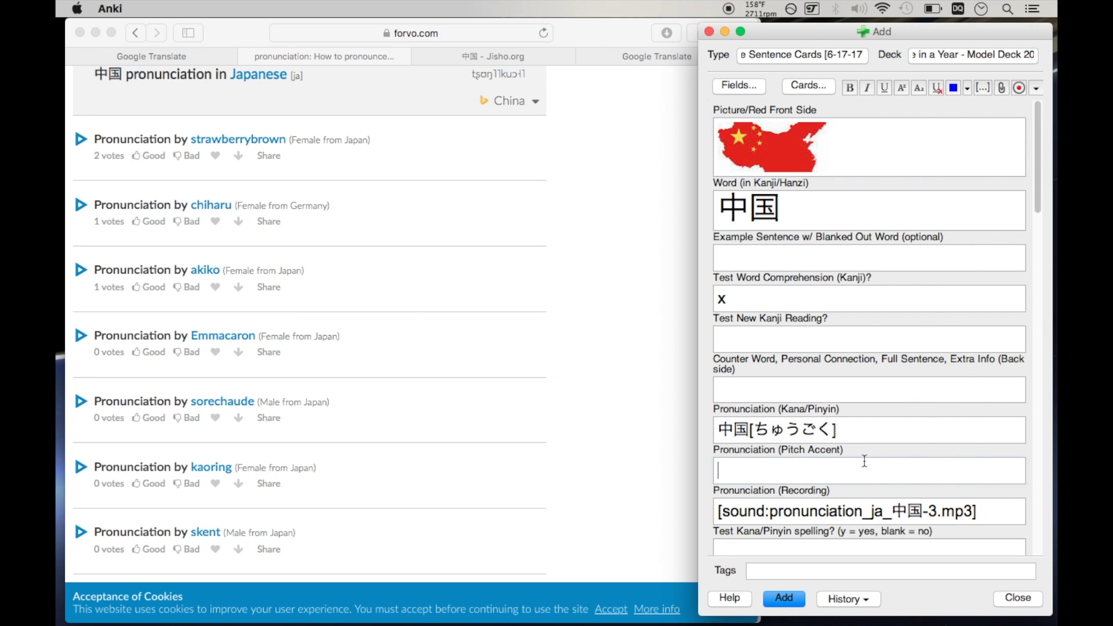
pyautogui.scroll(-6, 876, 427)
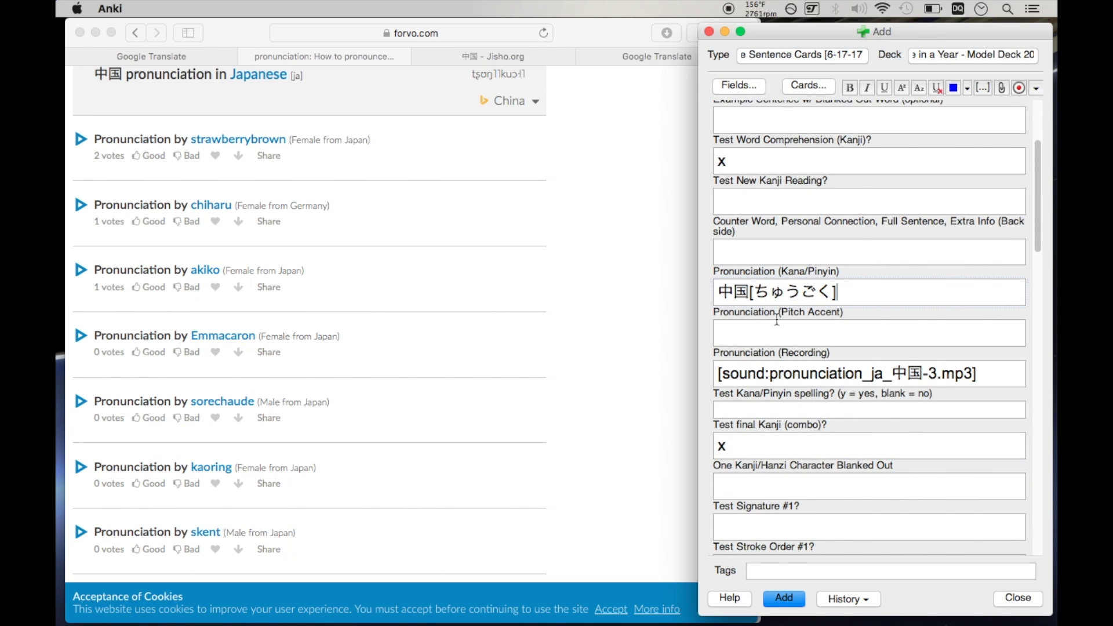
pyautogui.click(803, 408)
pyautogui.scroll(-7, 851, 412)
pyautogui.scroll(10, 851, 411)
pyautogui.scroll(-3, 851, 412)
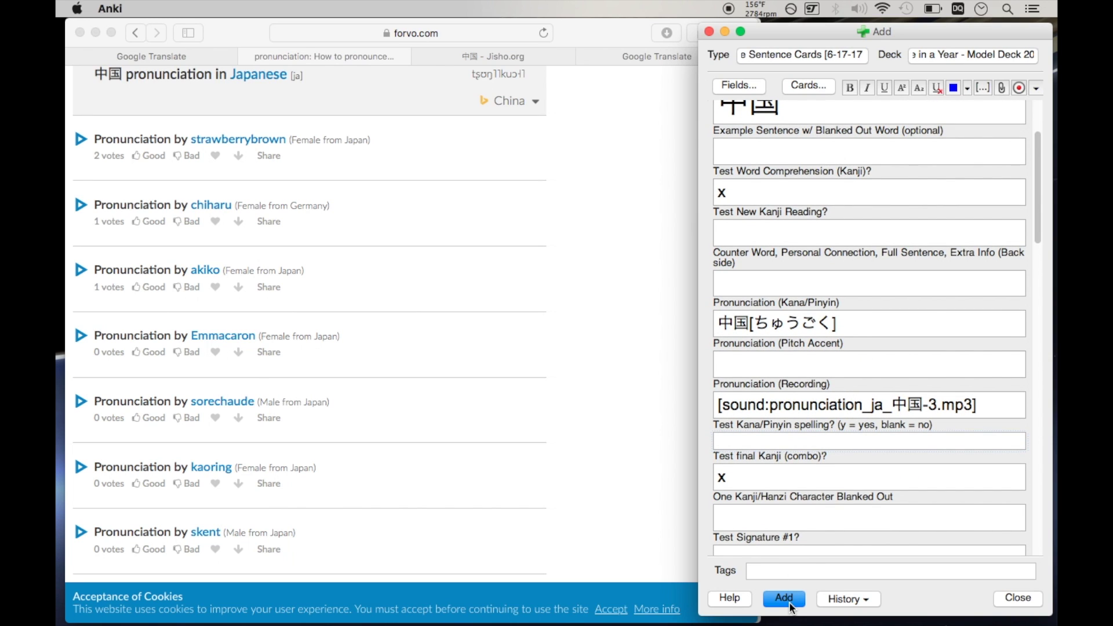
# Scroll through the 中国 note's fields, including One Kanji/Hanzi Character Blanked Out.
pyautogui.scroll(-5, 812, 525)
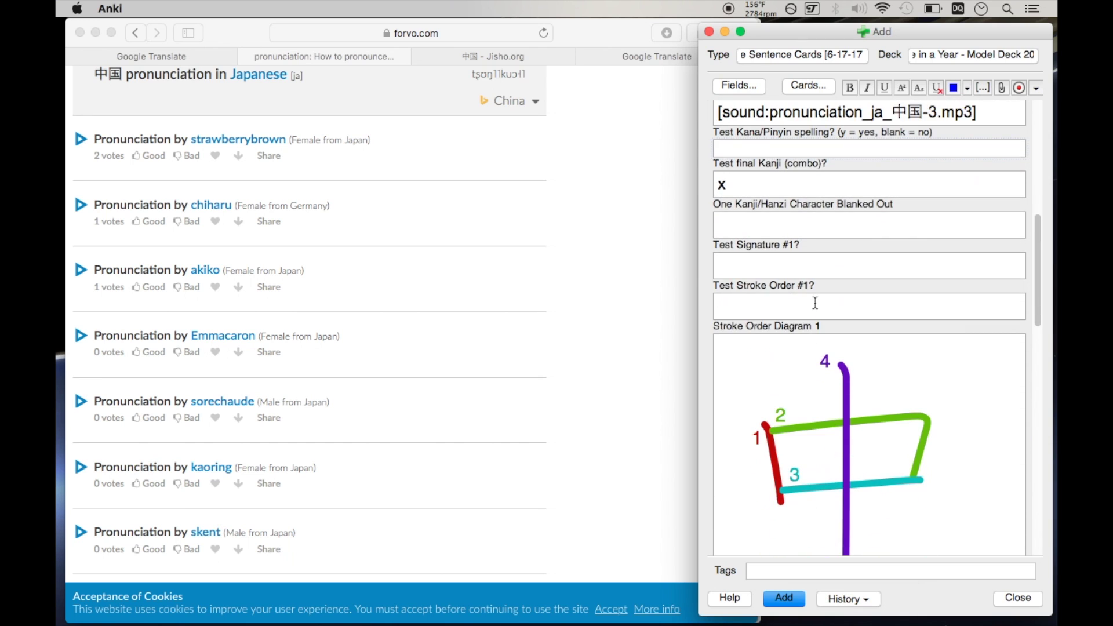
pyautogui.scroll(-6, 815, 303)
pyautogui.scroll(-5, 936, 320)
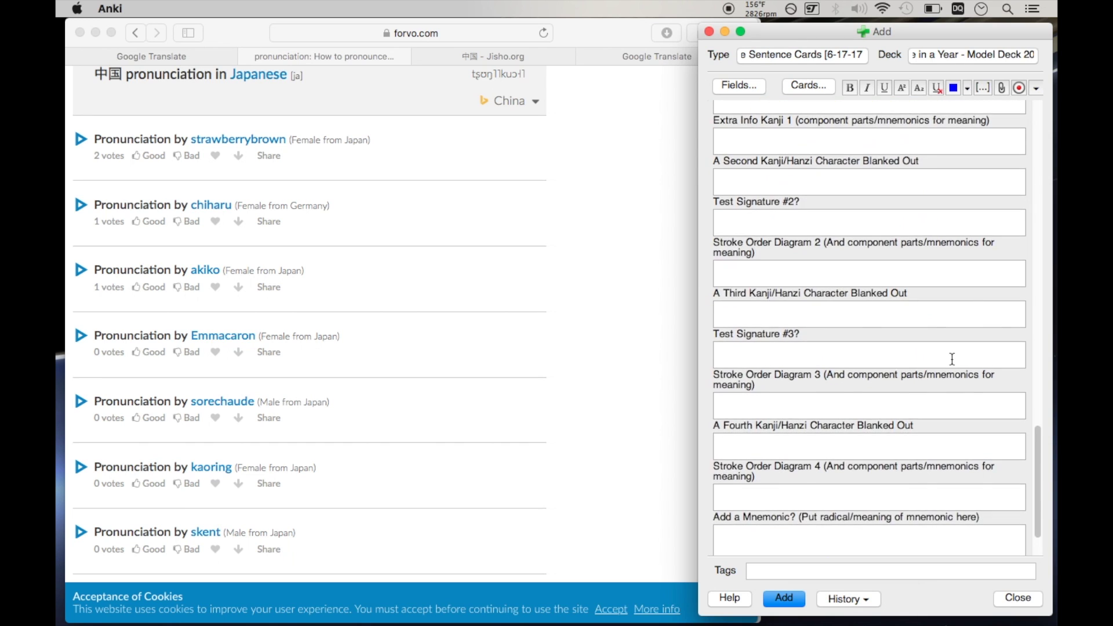
pyautogui.scroll(5, 904, 278)
pyautogui.scroll(4, 864, 206)
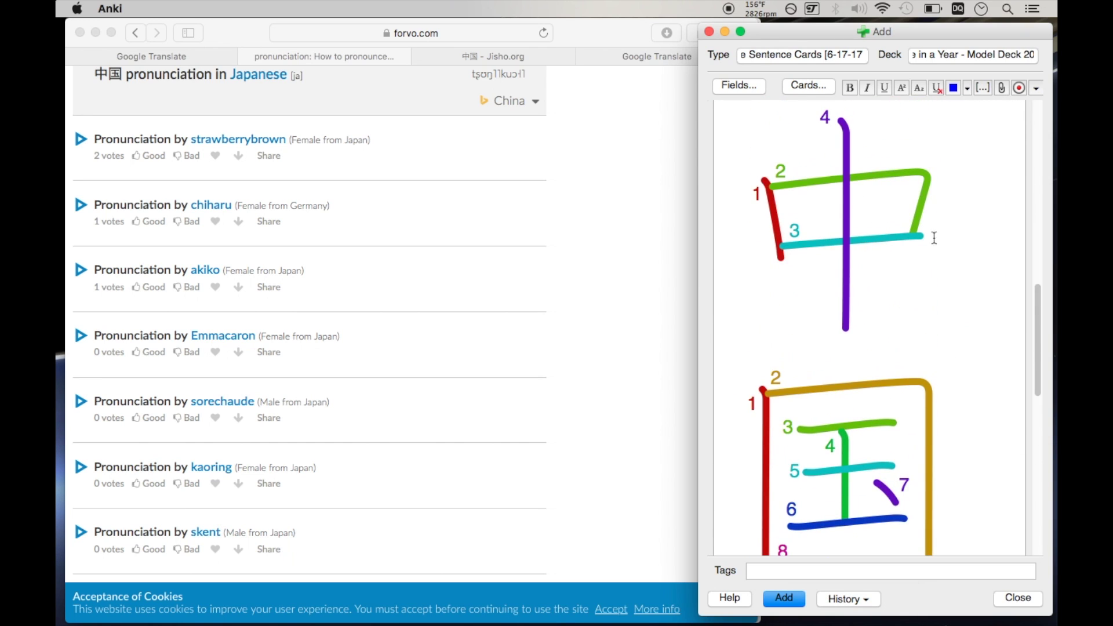
pyautogui.scroll(5, 833, 251)
pyautogui.scroll(-1, 834, 250)
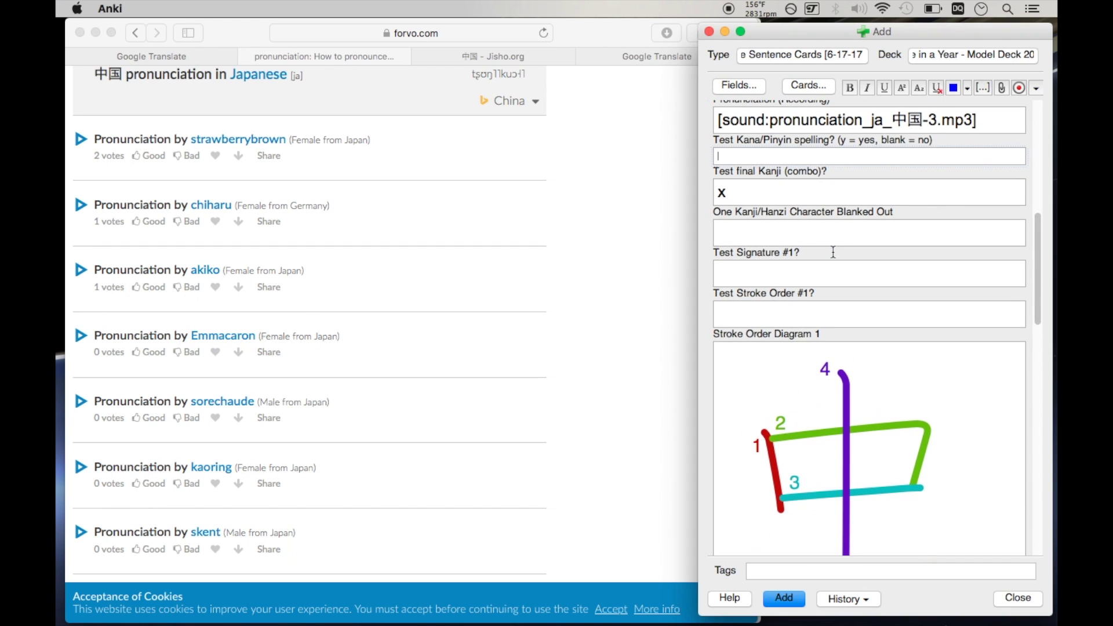
pyautogui.click(820, 236)
# Add the 中国 note to the deck, then bring the main Anki window forward.
pyautogui.scroll(5, 860, 249)
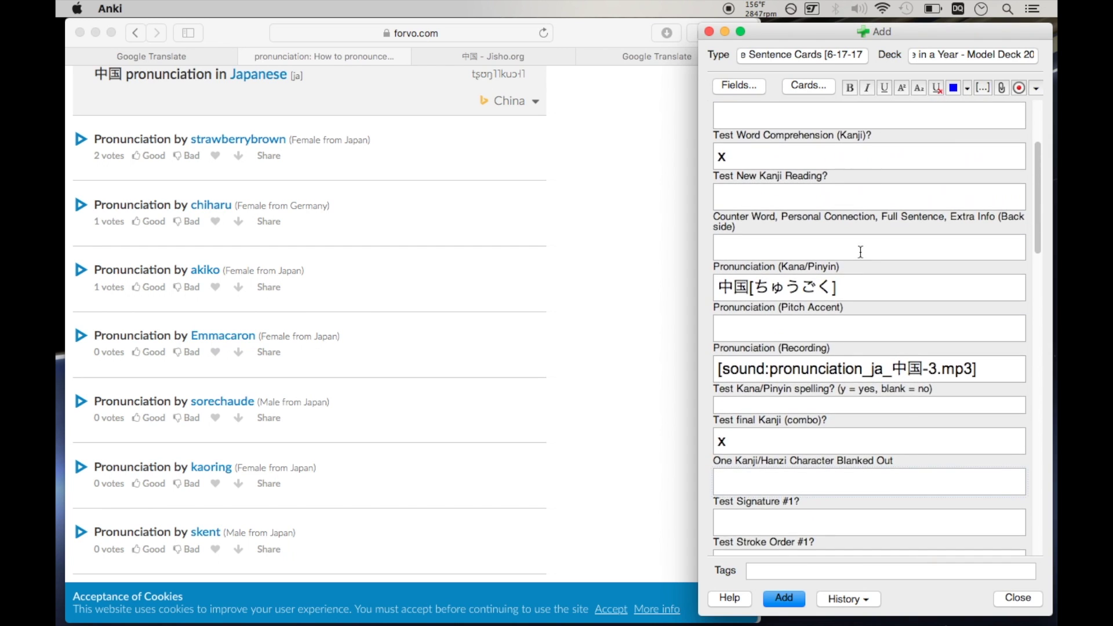
pyautogui.scroll(-10, 862, 426)
pyautogui.scroll(15, 862, 426)
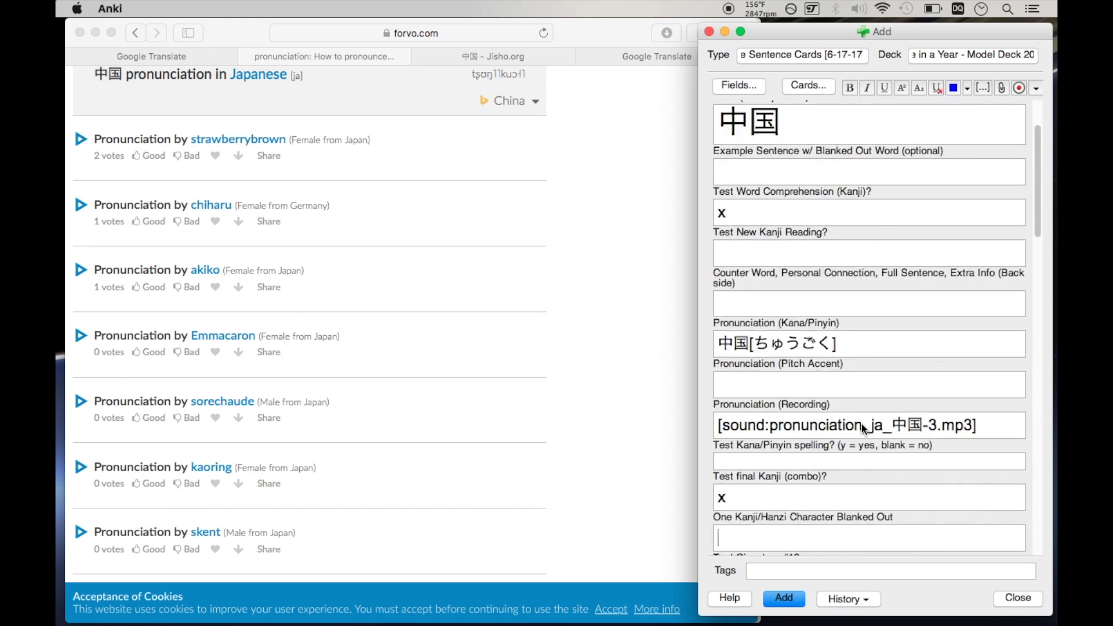
pyautogui.click(791, 595)
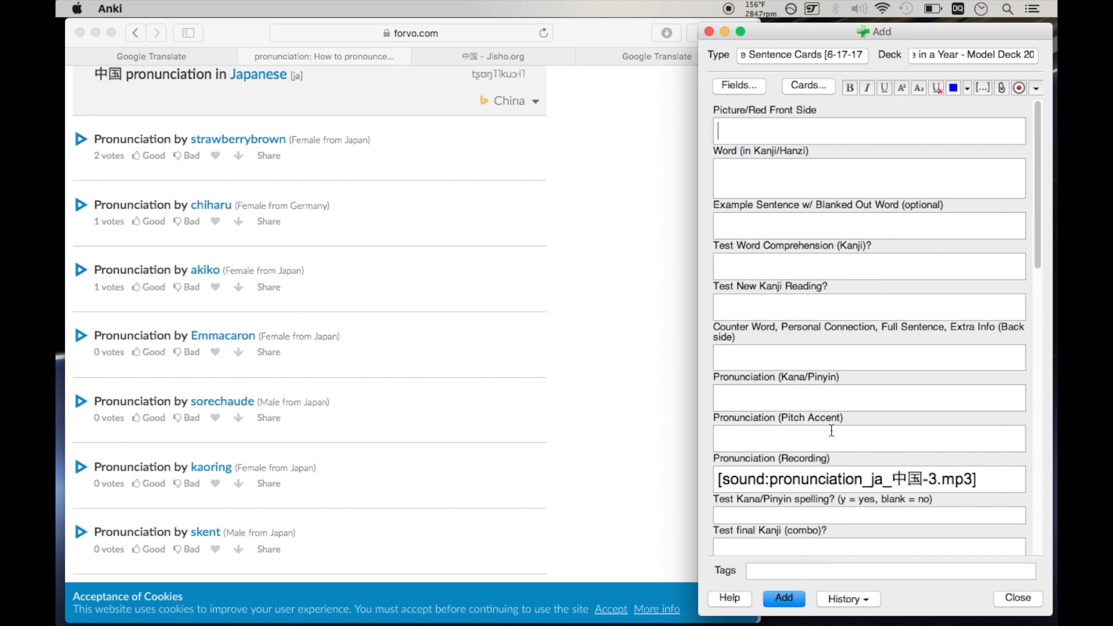
pyautogui.hotkey('ctrl', 'Up')
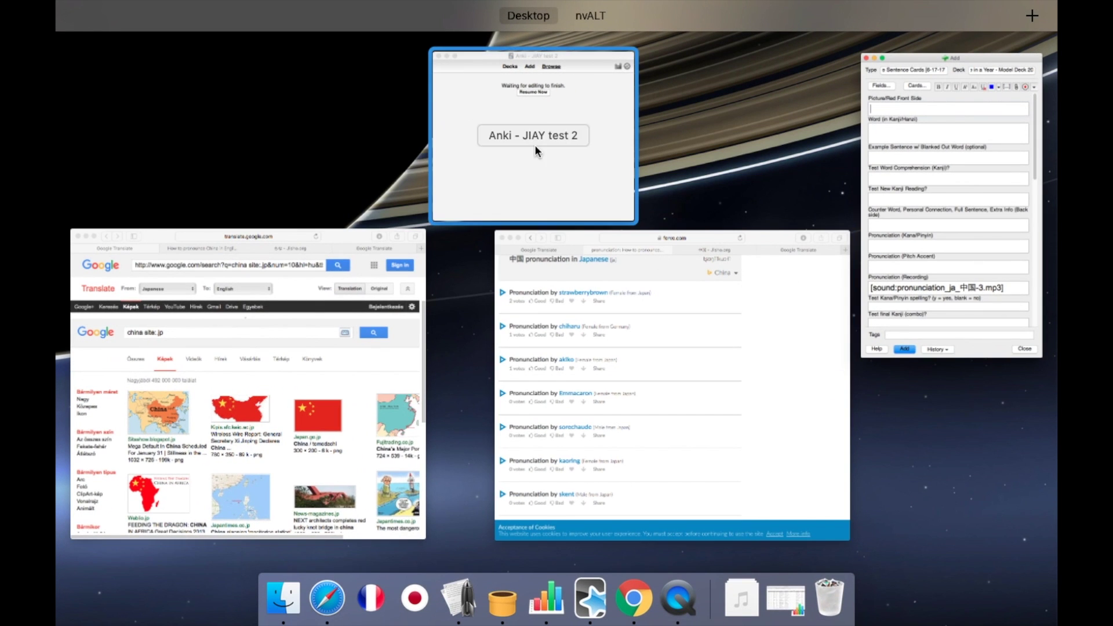
pyautogui.click(535, 145)
# In the Browser, filter to Added Today and select the 中国 Production card.
pyautogui.click(561, 64)
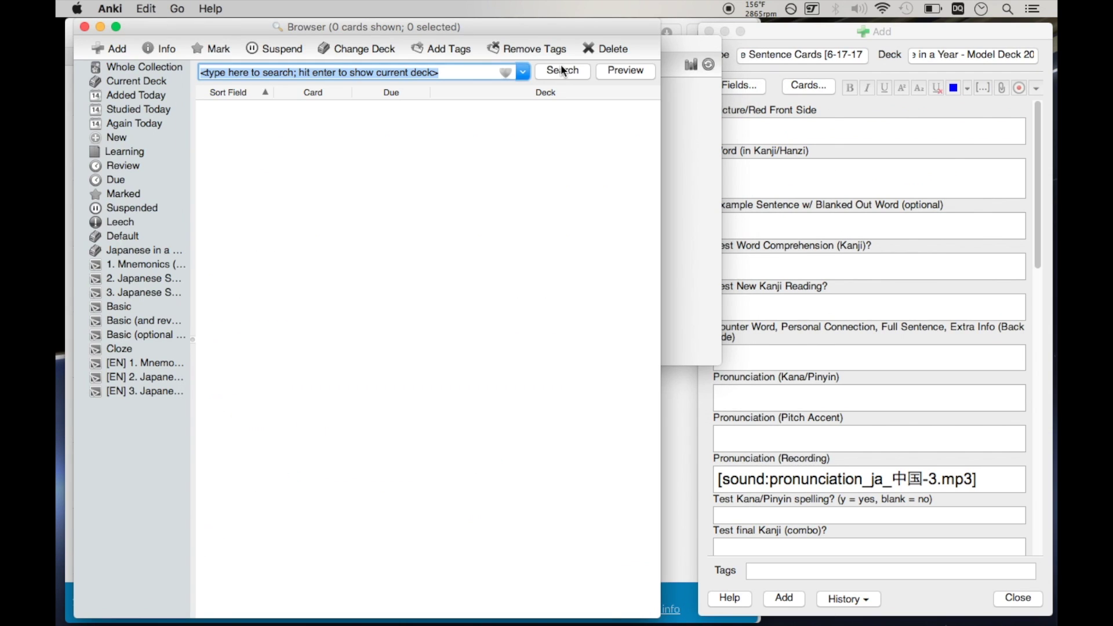
pyautogui.click(113, 95)
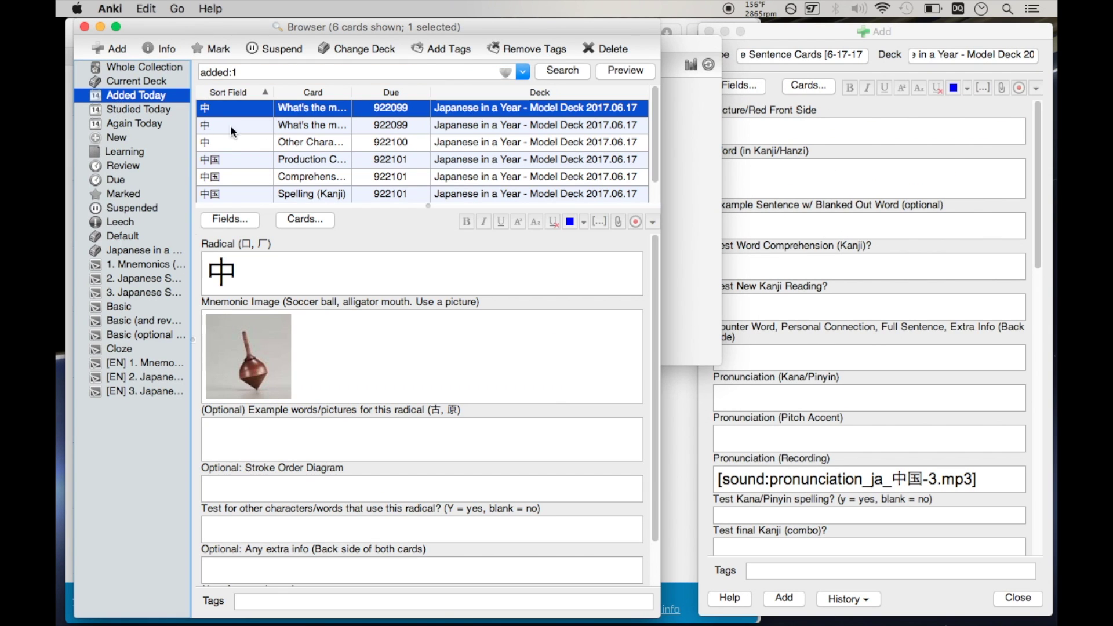
pyautogui.click(304, 157)
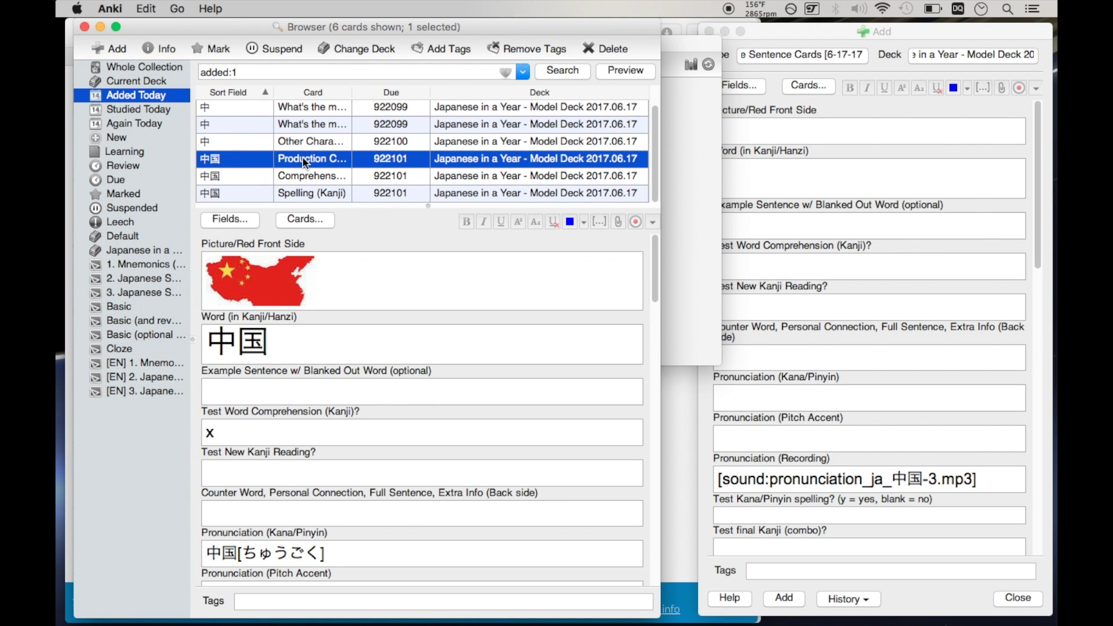
pyautogui.keyDown('shift'); pyautogui.click(304, 193); pyautogui.keyUp('shift')
pyautogui.click(421, 334)
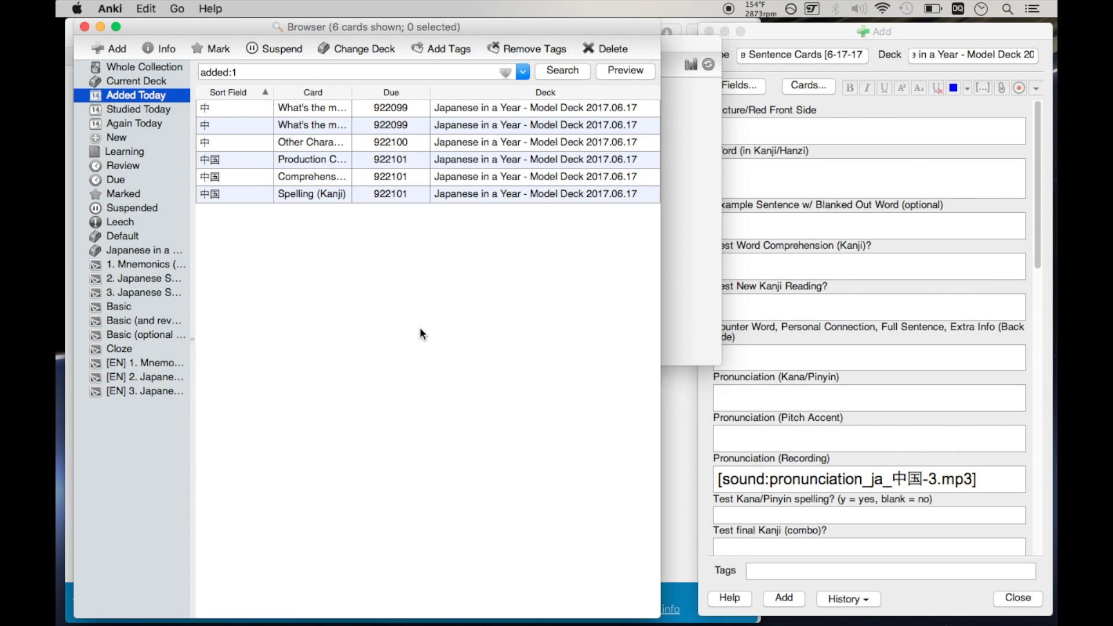
pyautogui.click(268, 161)
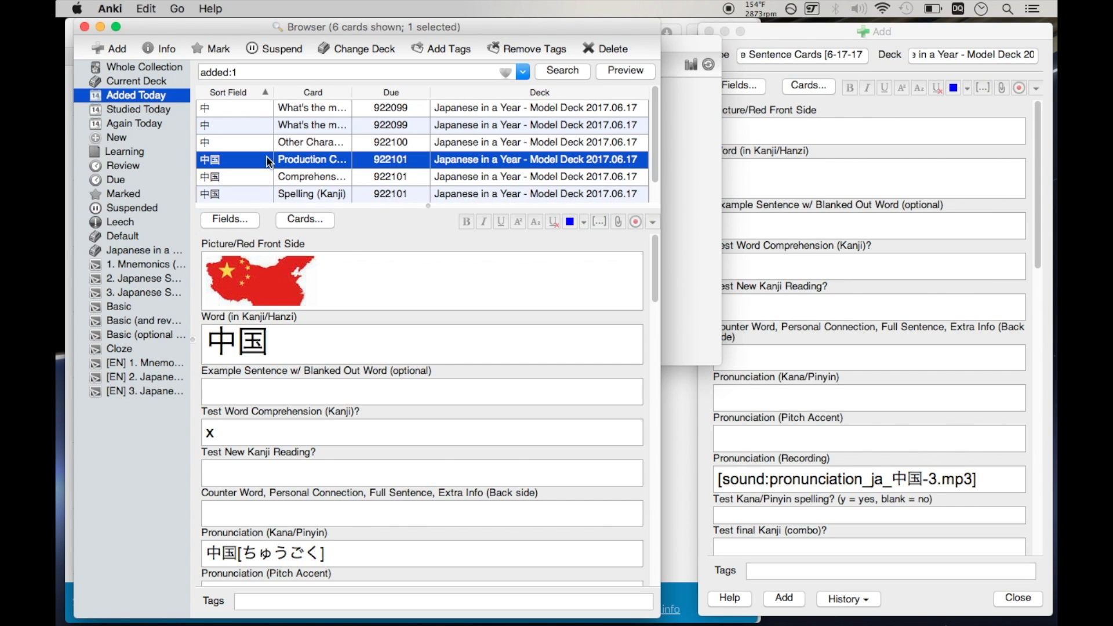
pyautogui.click(303, 220)
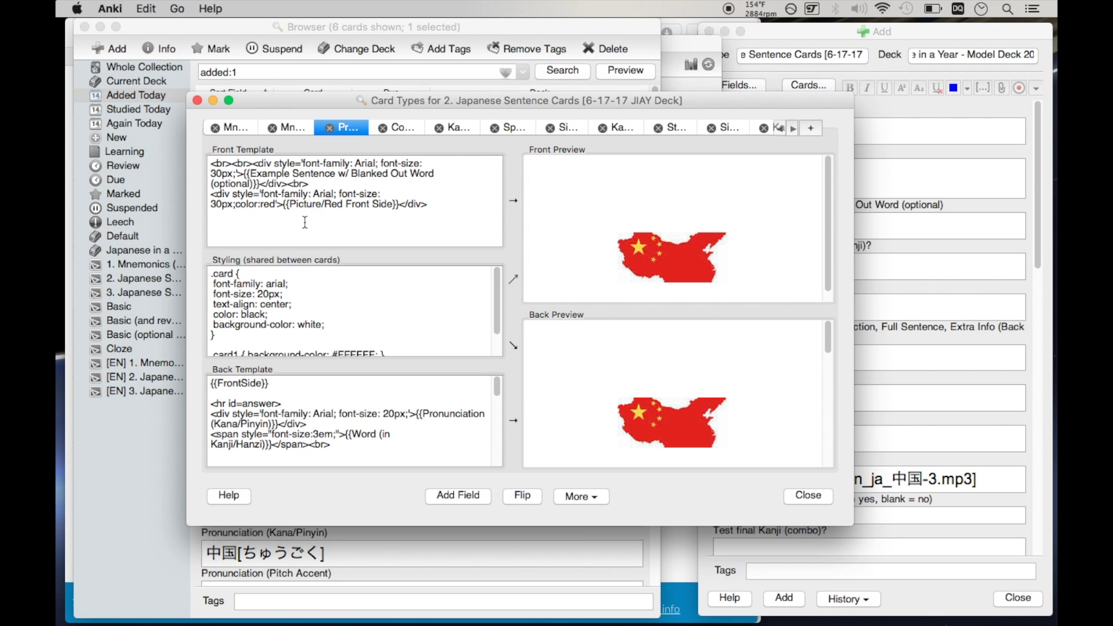
# Scroll the first card's template previews, then switch to the Comprehension card.
pyautogui.scroll(-1, 761, 232)
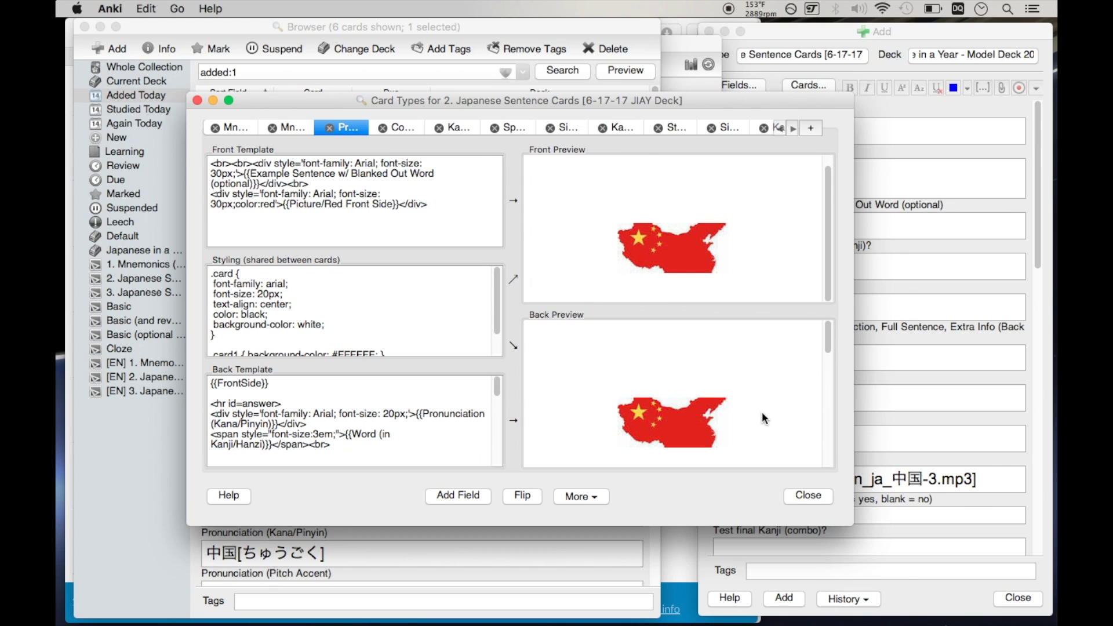
pyautogui.scroll(-5, 762, 411)
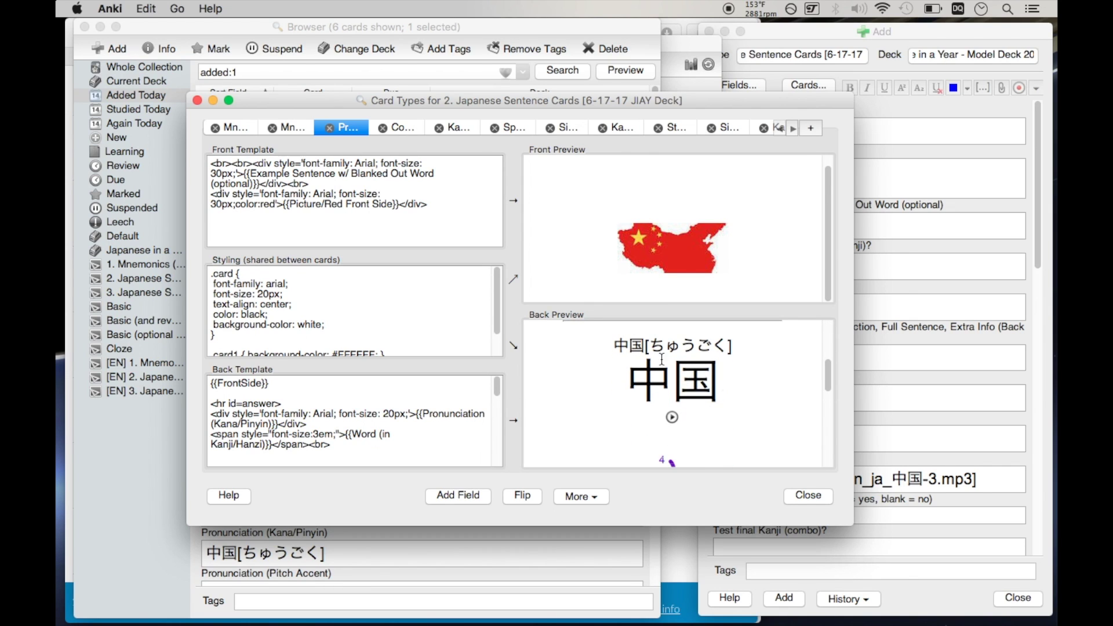
pyautogui.scroll(-5, 715, 400)
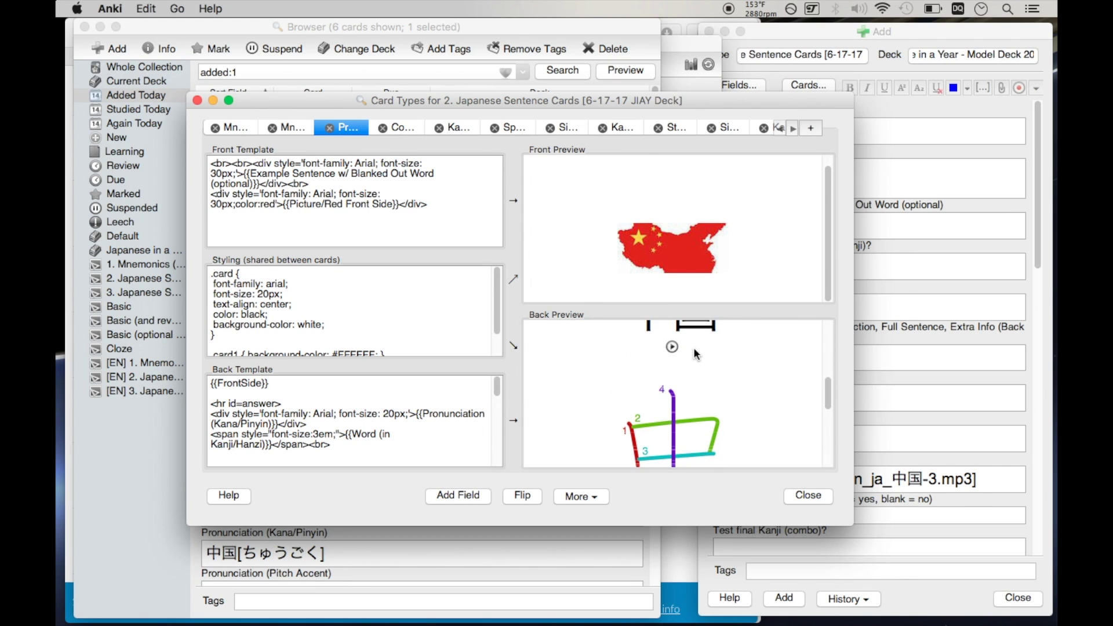
pyautogui.scroll(-2, 696, 357)
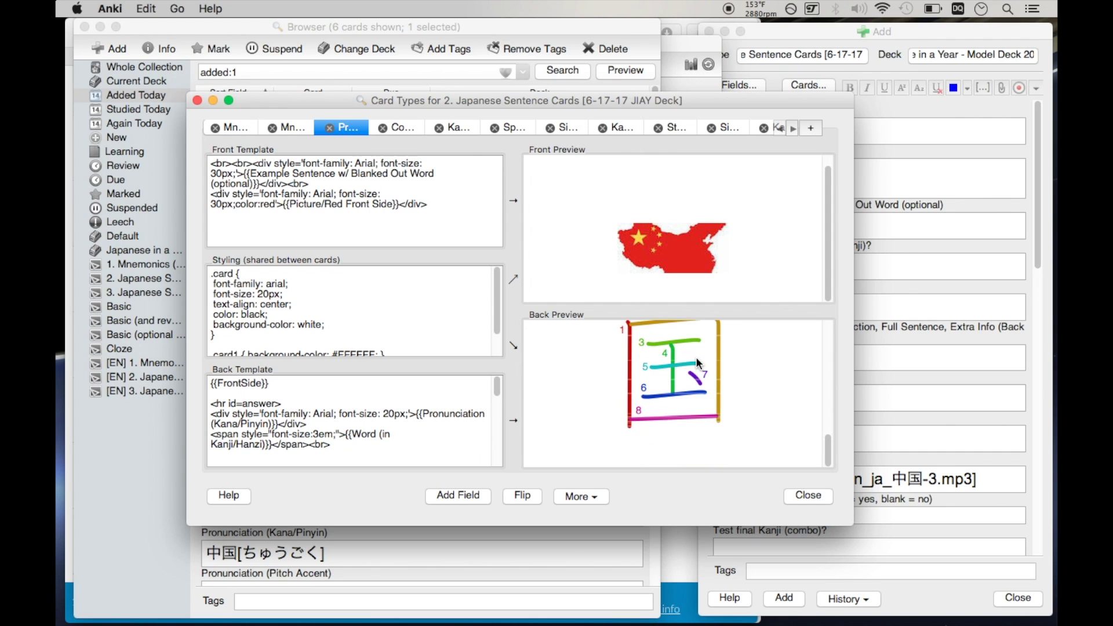
pyautogui.scroll(8, 696, 356)
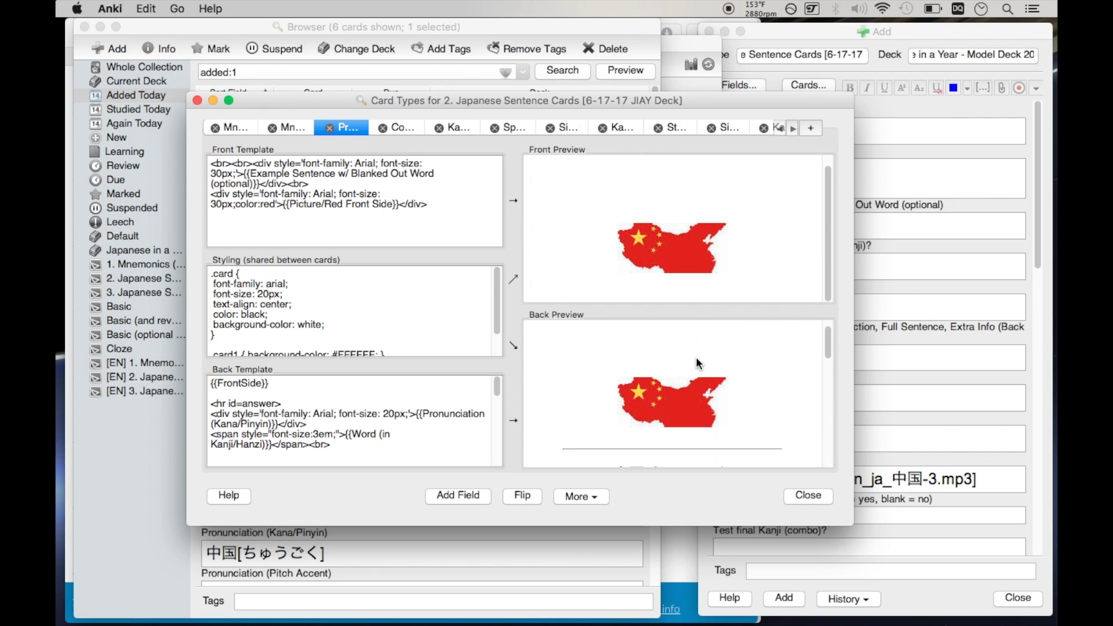
pyautogui.click(393, 126)
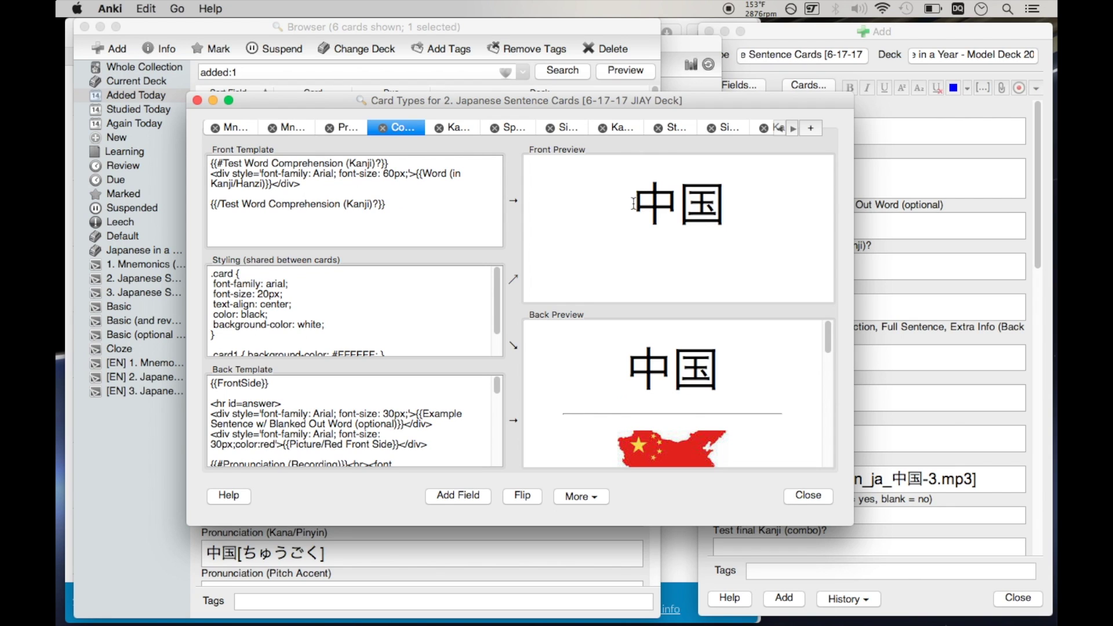
# Scroll the Comprehension card's Front and Back previews to see the 中国 answer, then close.
pyautogui.scroll(-2, 740, 367)
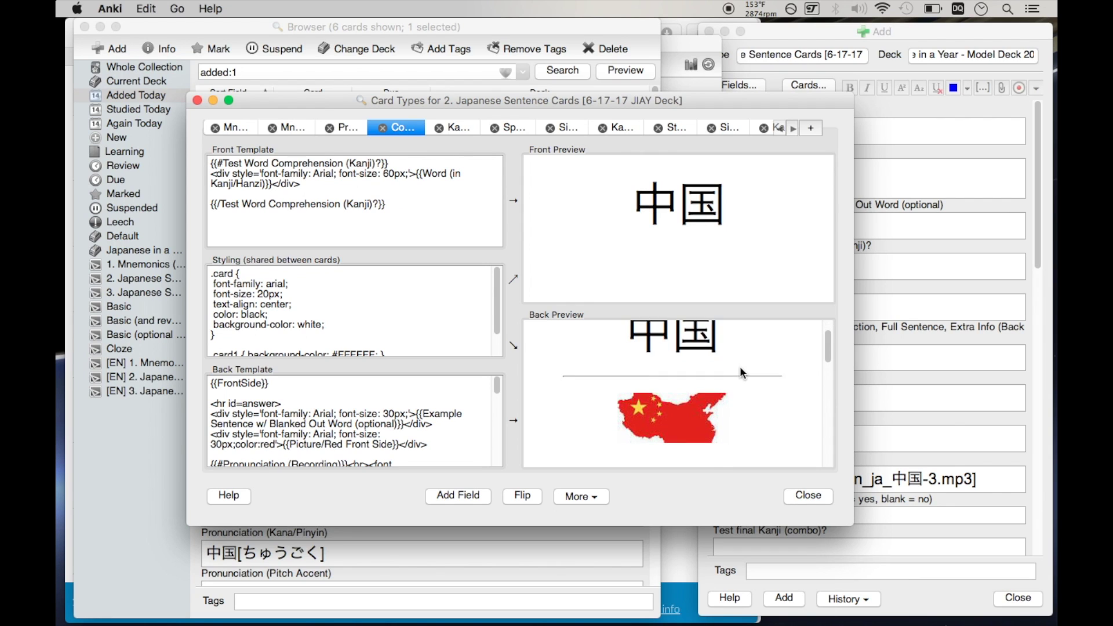
pyautogui.scroll(2, 739, 366)
pyautogui.scroll(-8, 719, 367)
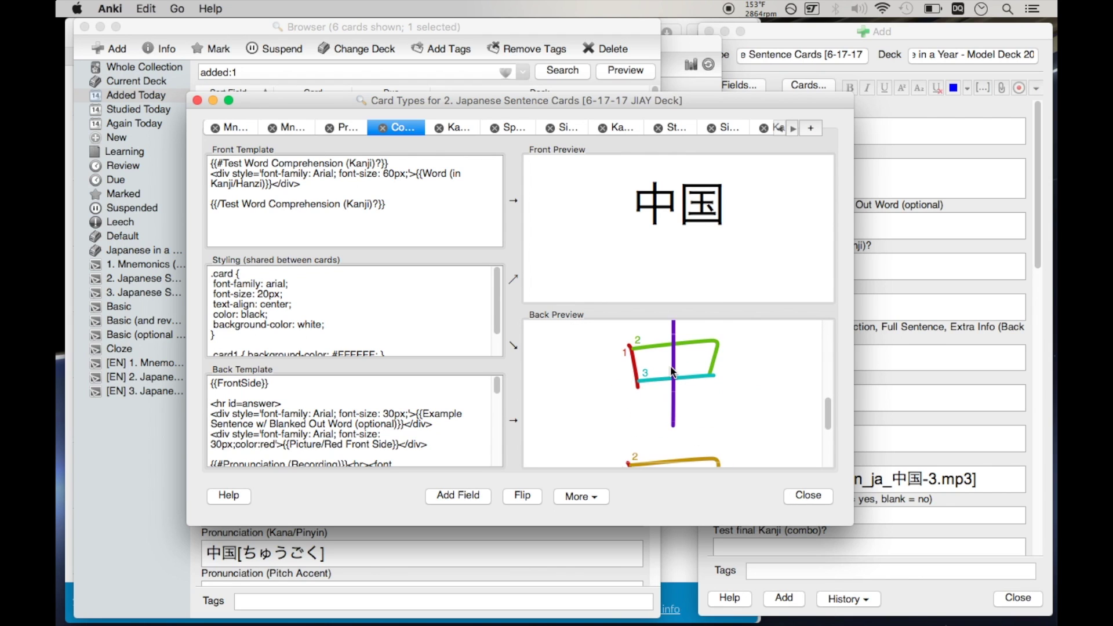
pyautogui.scroll(2, 725, 371)
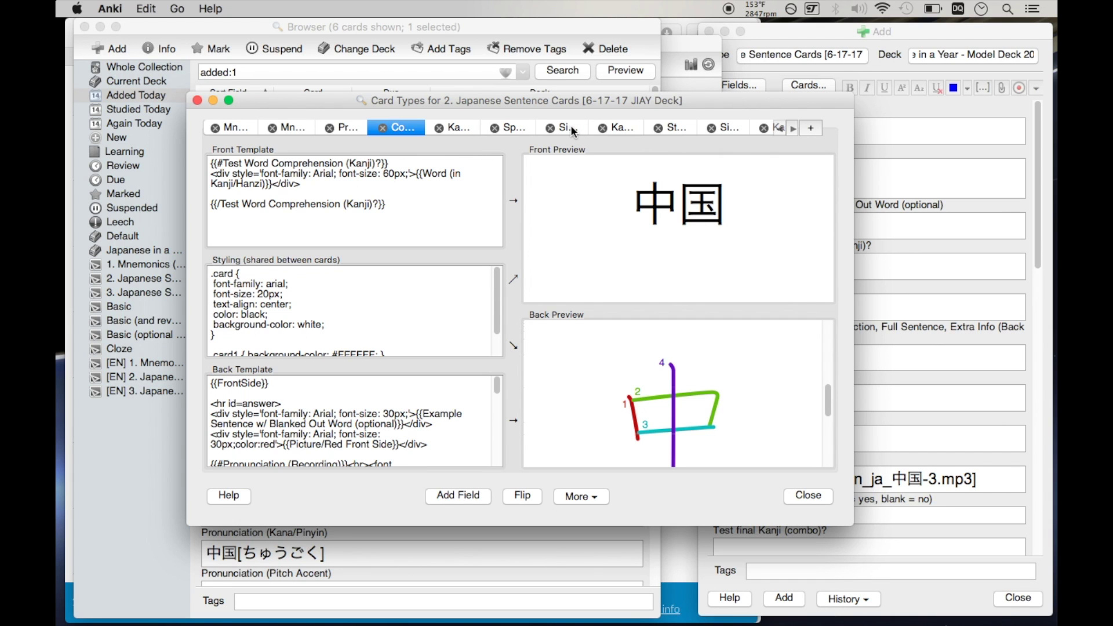
pyautogui.scroll(-13, 572, 127)
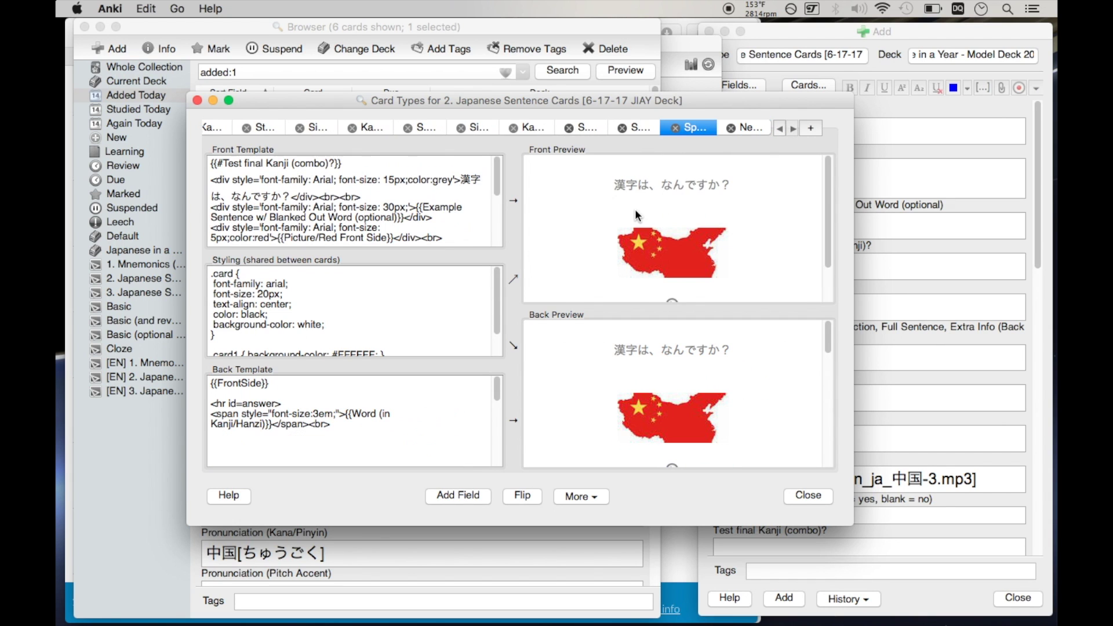
pyautogui.scroll(-2, 737, 196)
pyautogui.scroll(2, 734, 195)
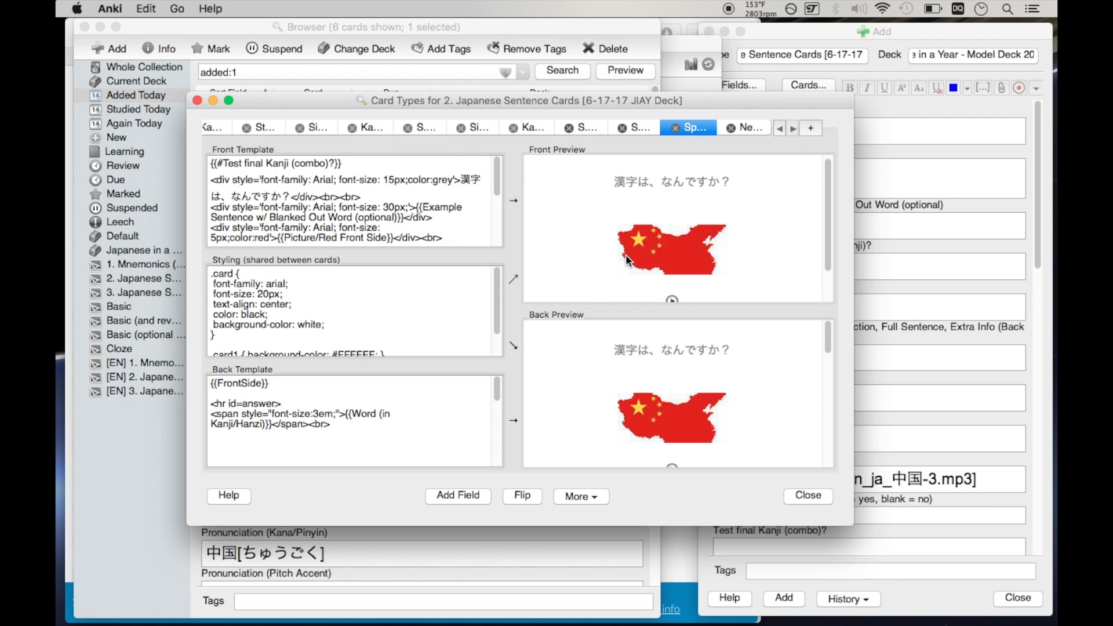
pyautogui.scroll(-1, 701, 249)
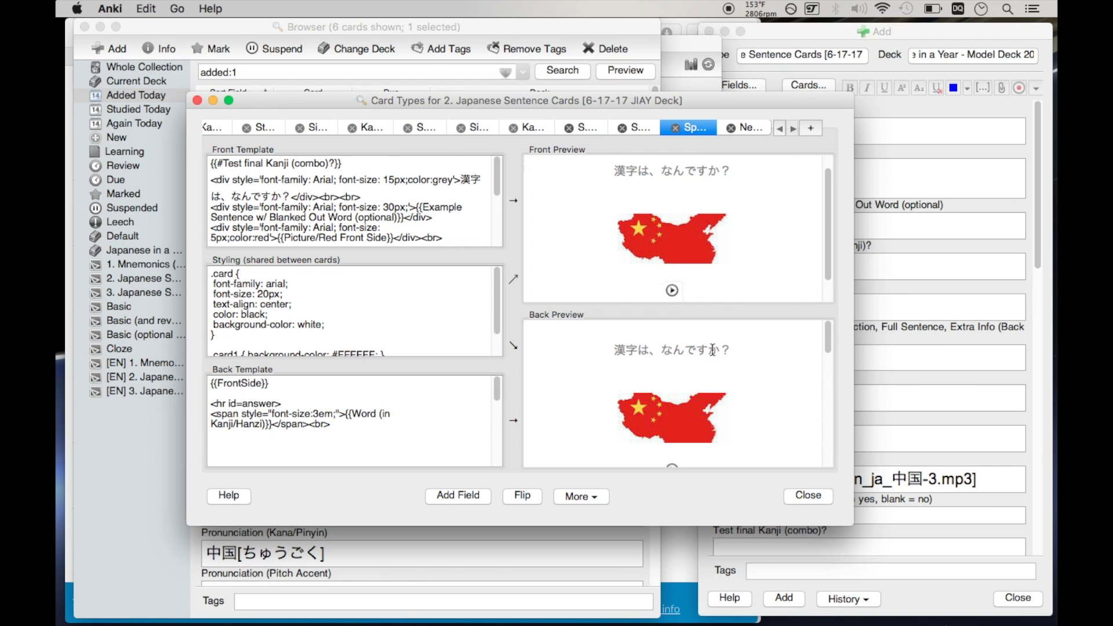
pyautogui.scroll(-5, 700, 347)
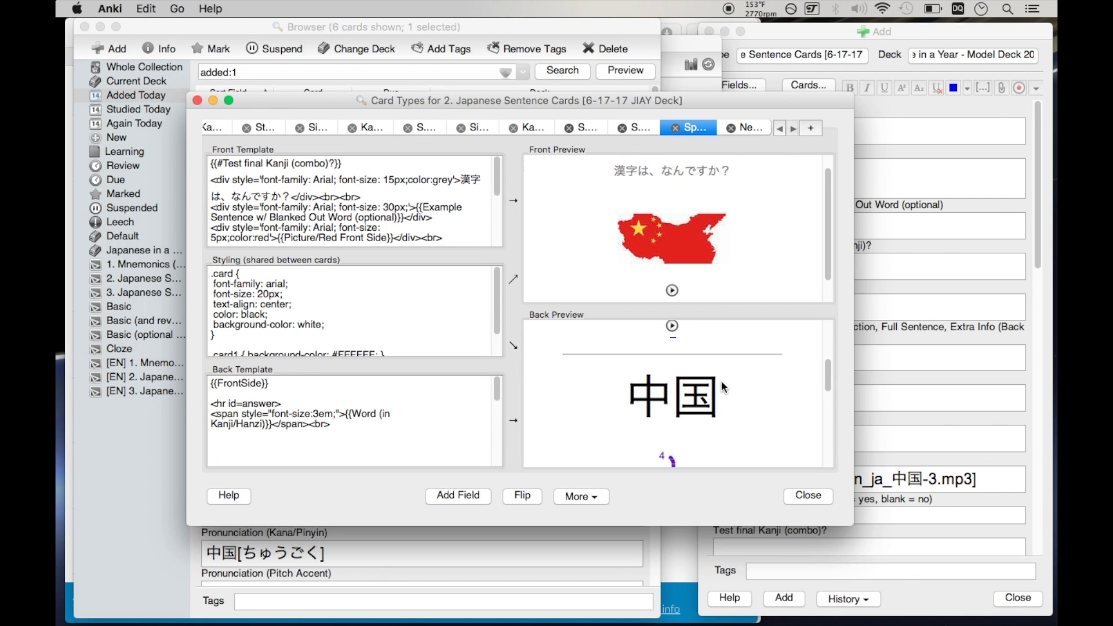
pyautogui.click(820, 496)
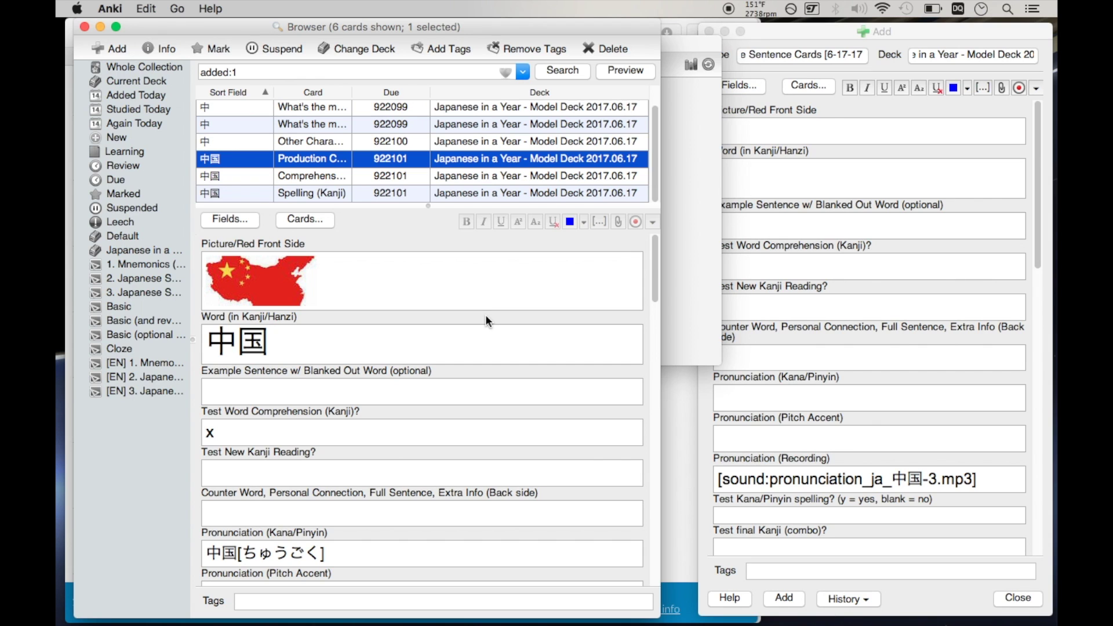
pyautogui.click(411, 387)
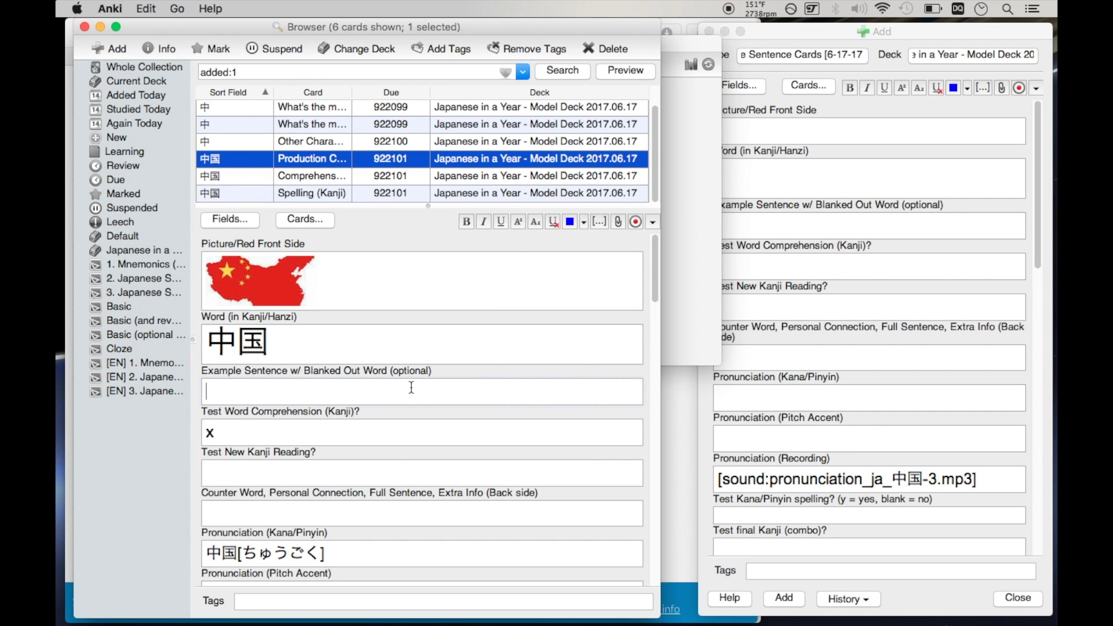
pyautogui.scroll(-2, 411, 387)
pyautogui.scroll(-12, 411, 387)
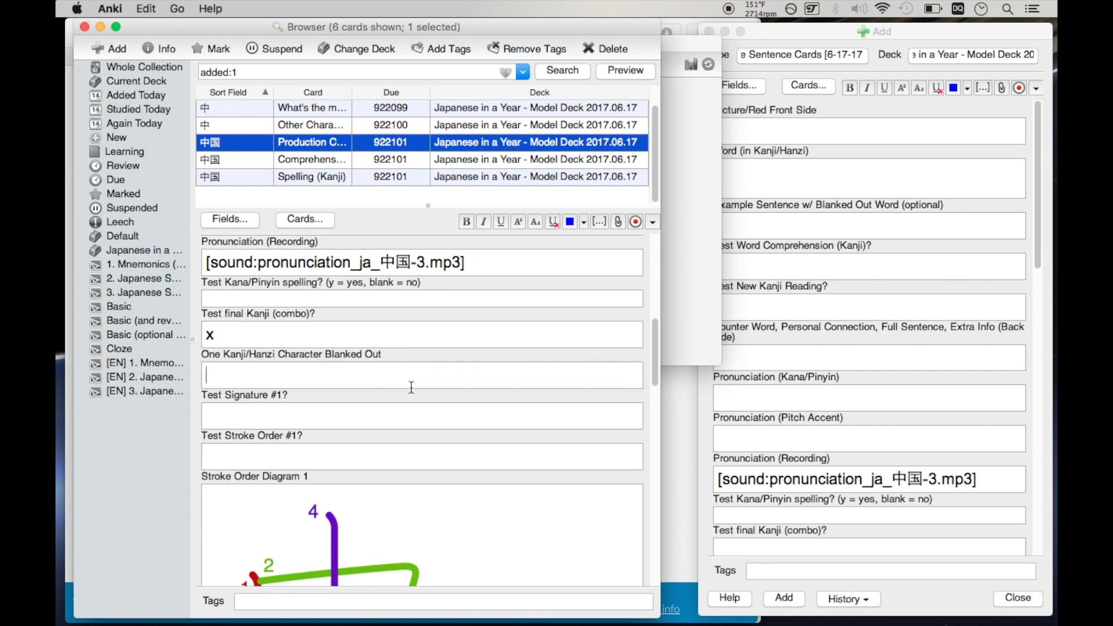
pyautogui.scroll(-8, 411, 387)
pyautogui.scroll(7, 411, 387)
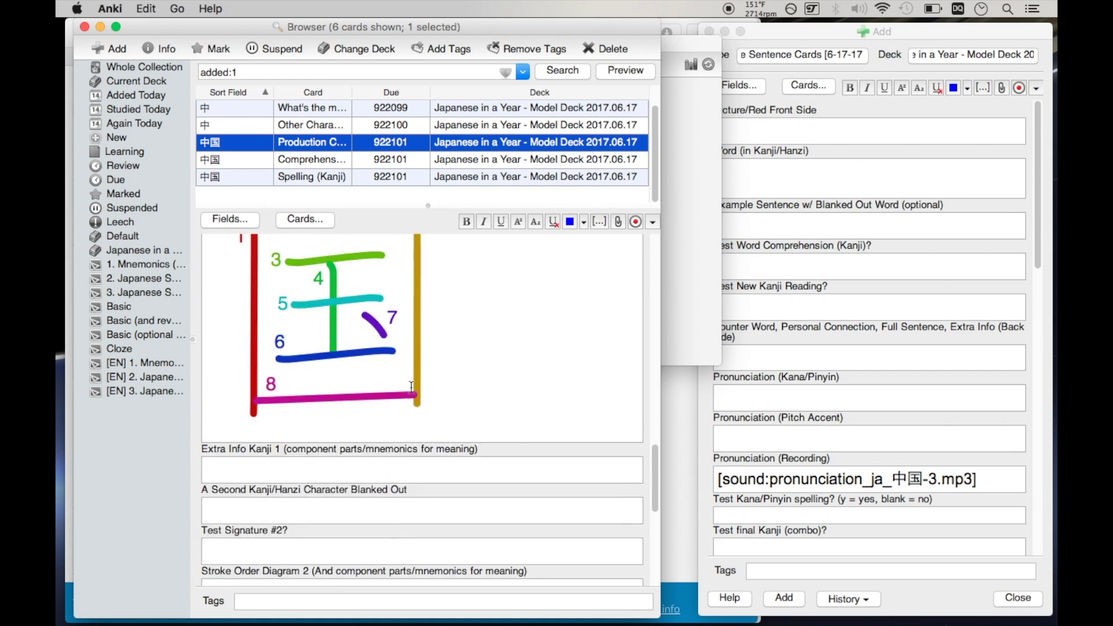
pyautogui.scroll(10, 411, 387)
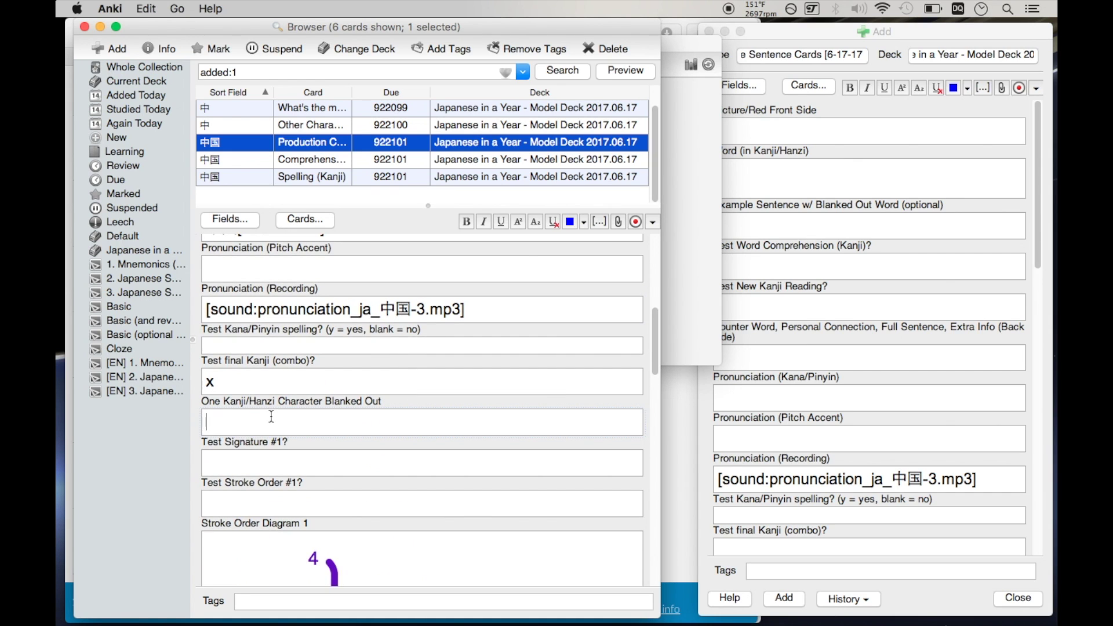
pyautogui.click(298, 418)
pyautogui.scroll(-2, 294, 462)
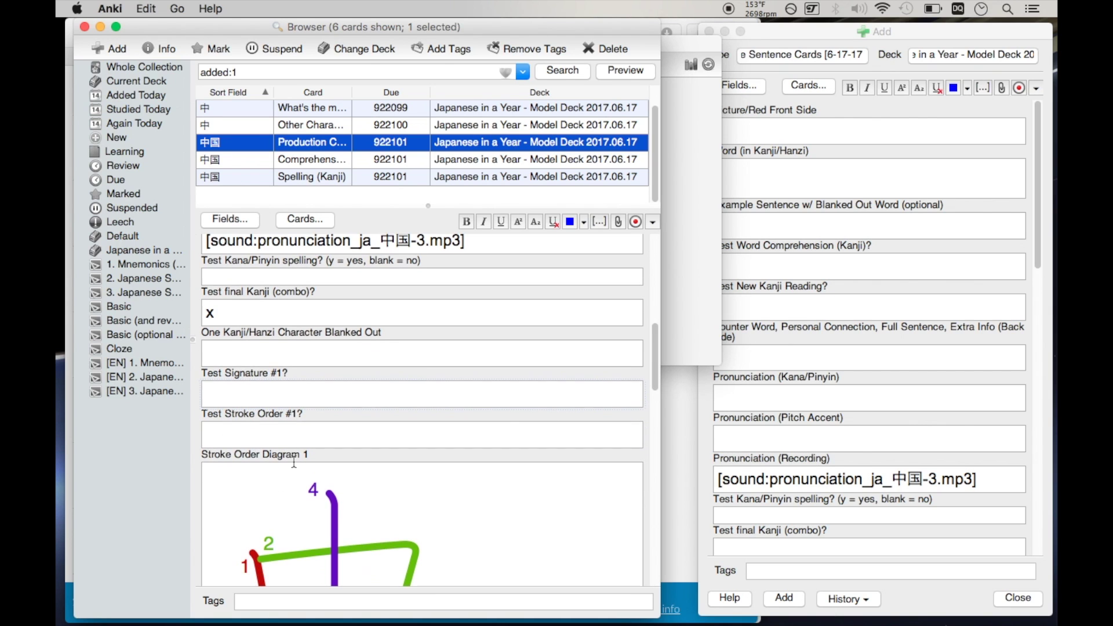
pyautogui.click(245, 434)
pyautogui.scroll(-5, 409, 437)
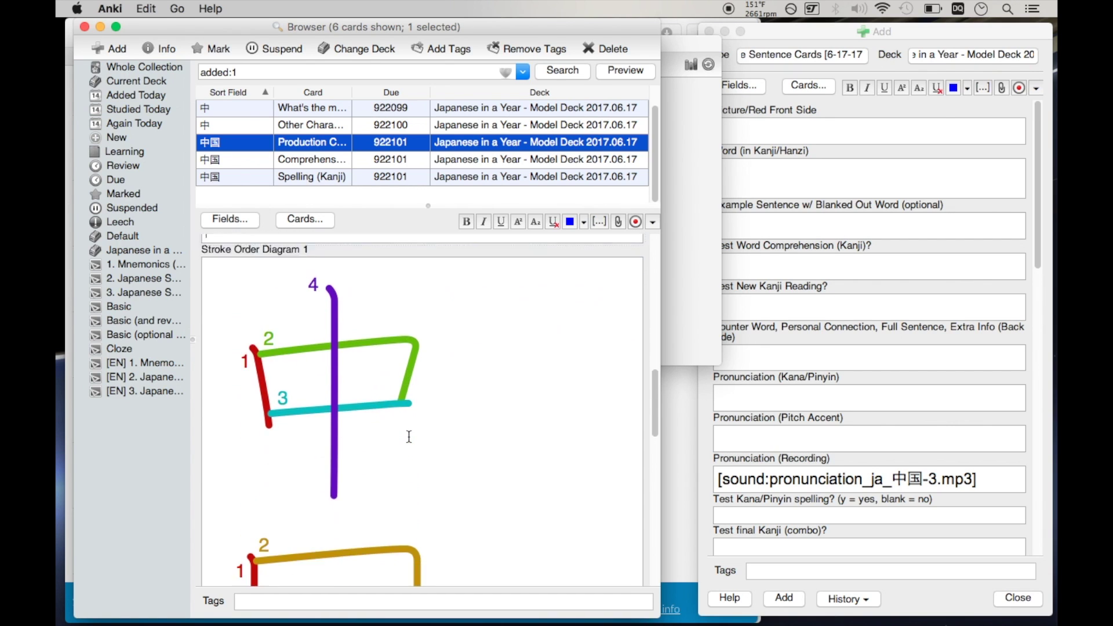
pyautogui.scroll(4, 409, 436)
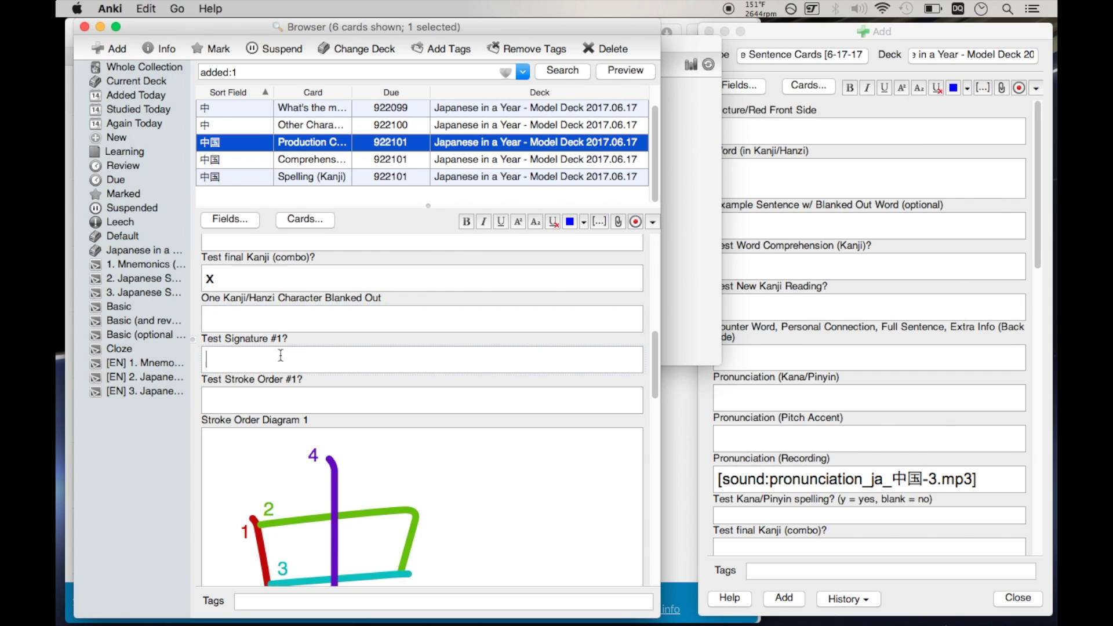
pyautogui.click(236, 319)
pyautogui.scroll(-10, 293, 331)
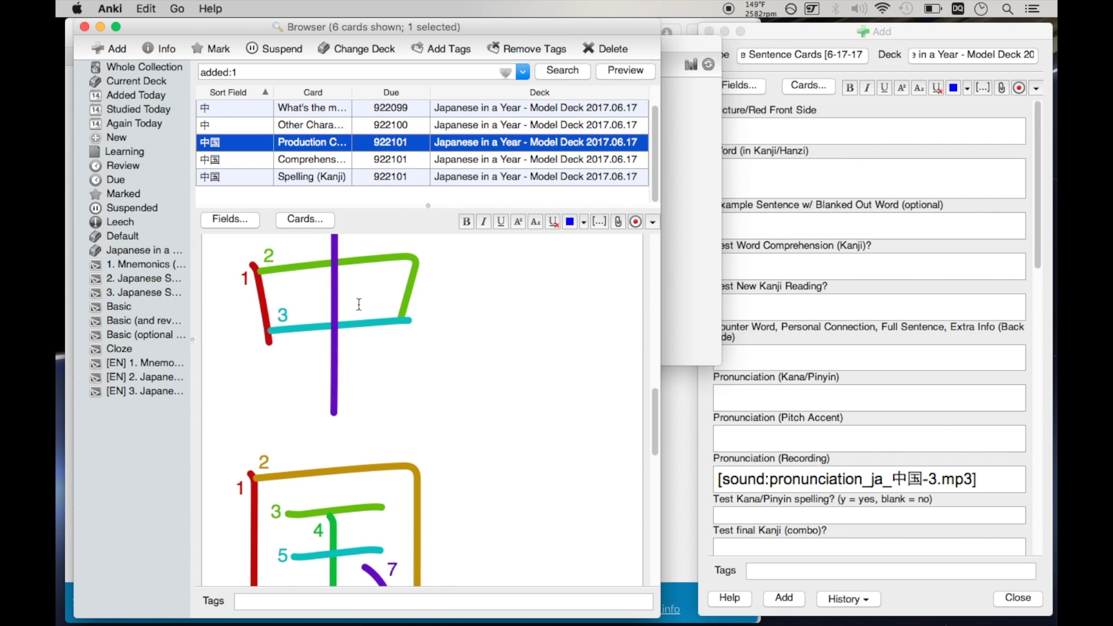
pyautogui.scroll(-5, 359, 304)
pyautogui.scroll(15, 377, 306)
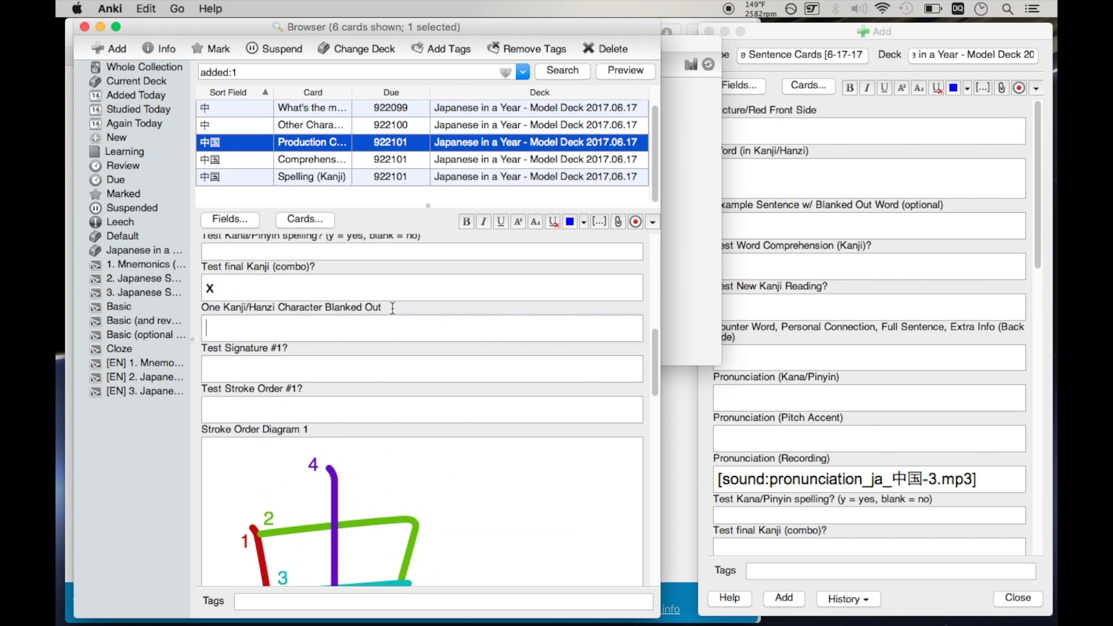
pyautogui.scroll(3, 393, 308)
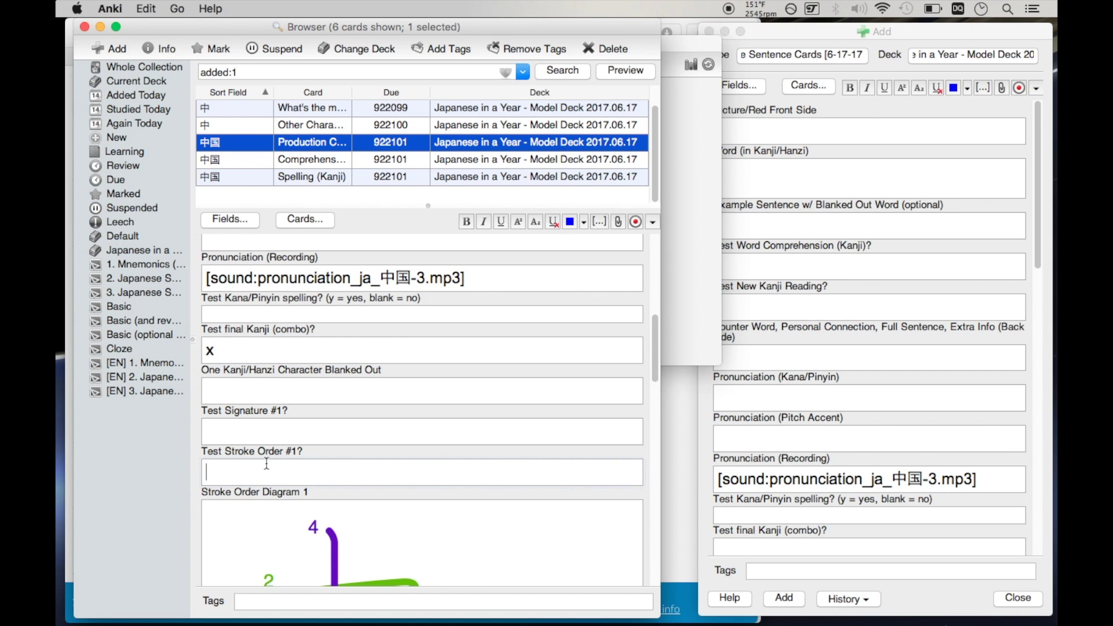
pyautogui.scroll(-8, 370, 454)
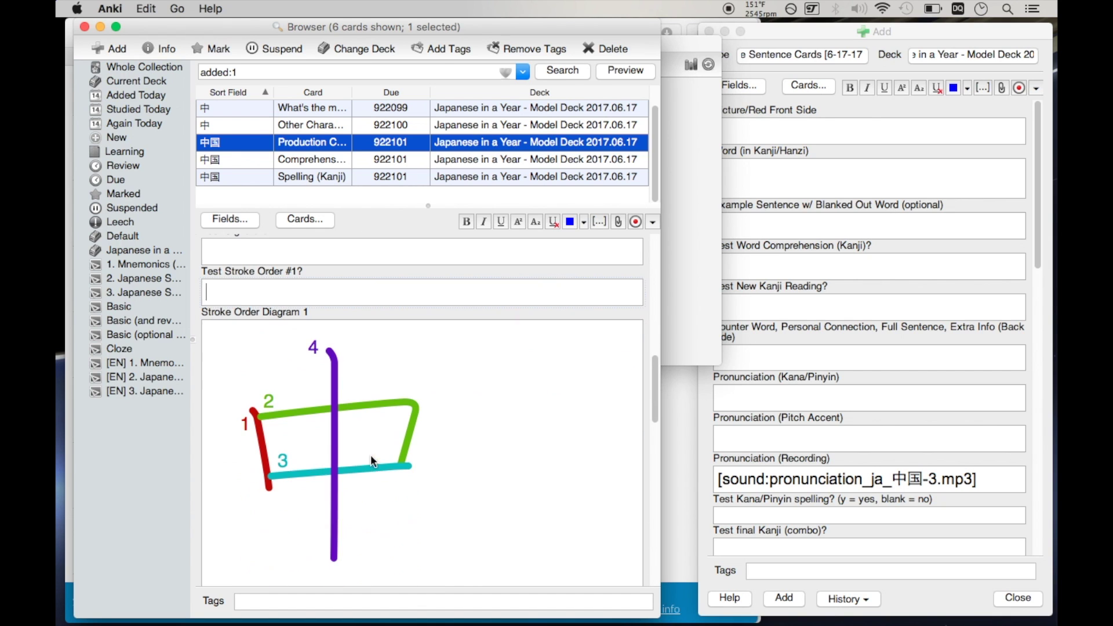
pyautogui.scroll(-15, 371, 455)
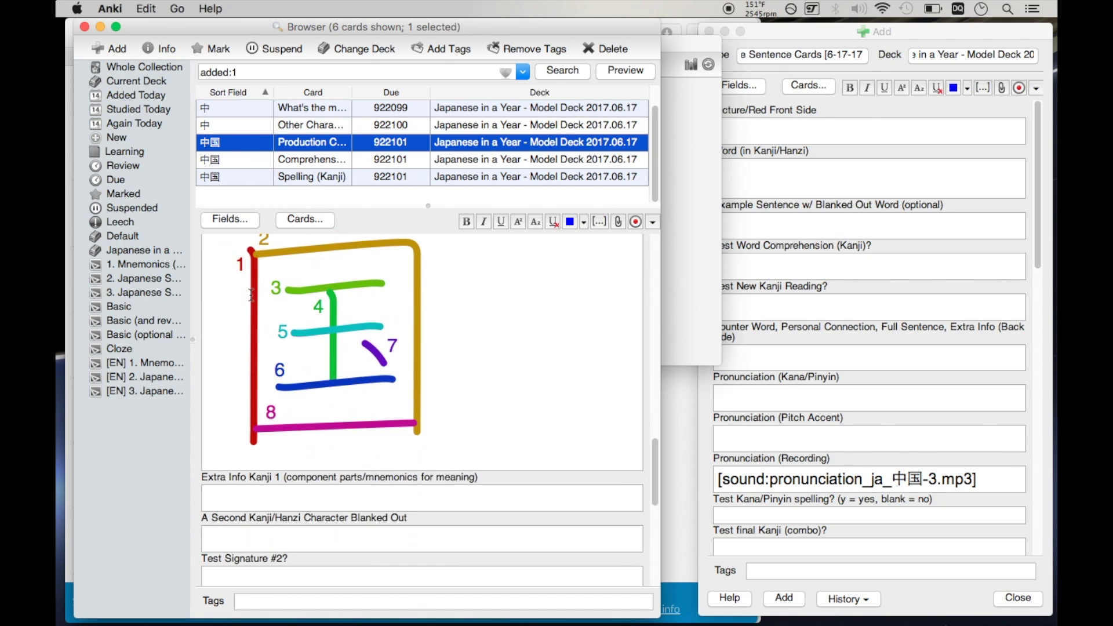
pyautogui.scroll(-7, 251, 296)
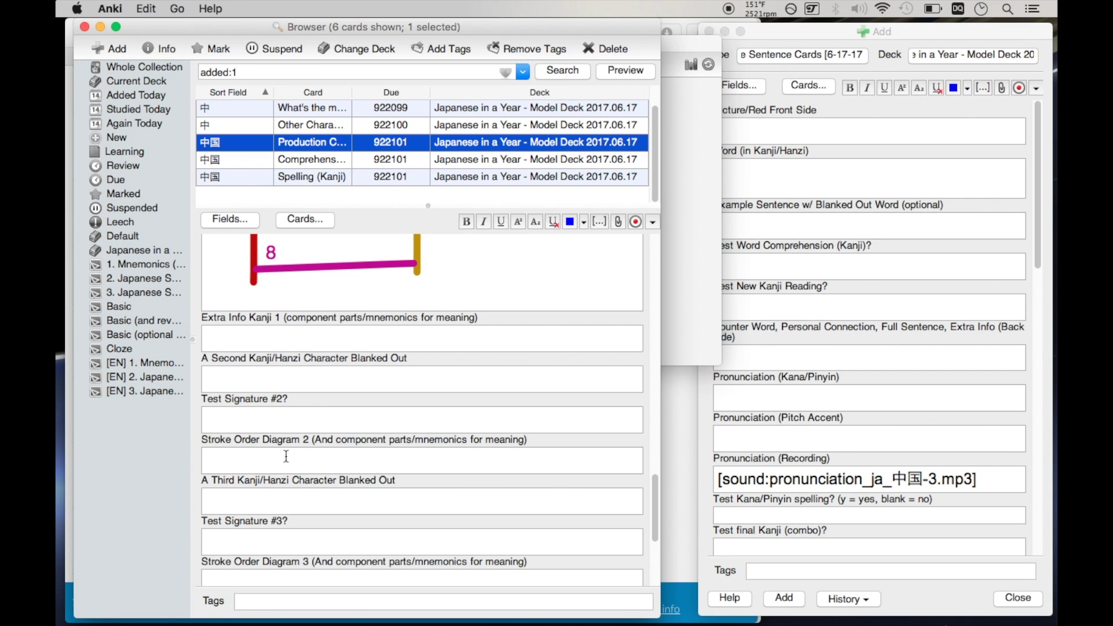
pyautogui.scroll(1, 393, 432)
pyautogui.scroll(-5, 392, 432)
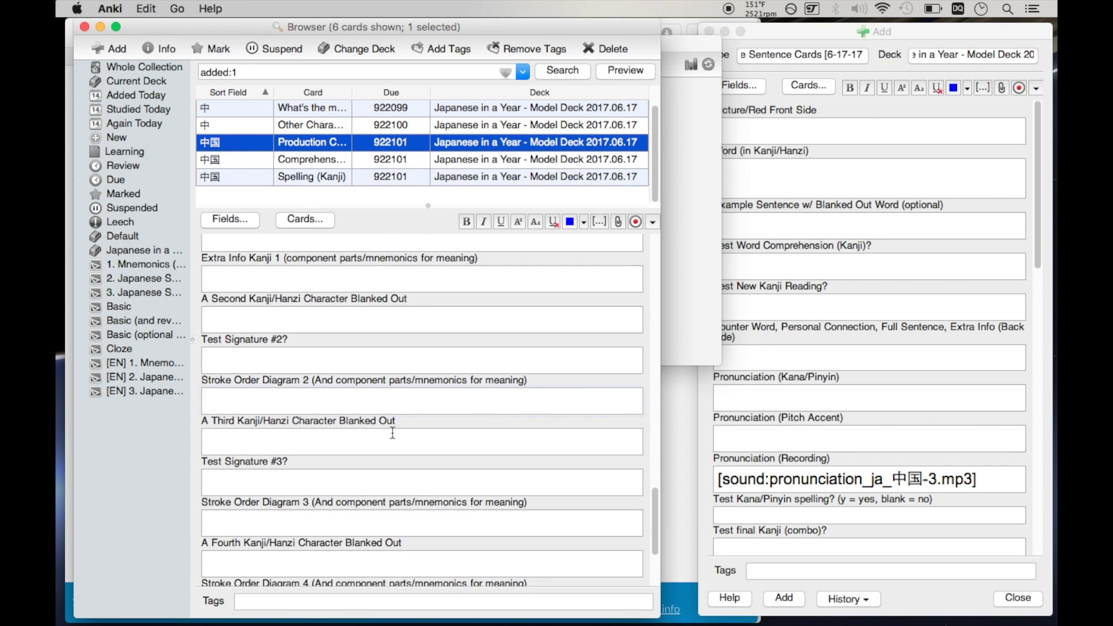
pyautogui.scroll(5, 393, 432)
pyautogui.moveTo(316, 256)
pyautogui.mouseDown()
pyautogui.moveTo(364, 281)
pyautogui.moveTo(334, 261)
pyautogui.moveTo(277, 477)
pyautogui.mouseUp()
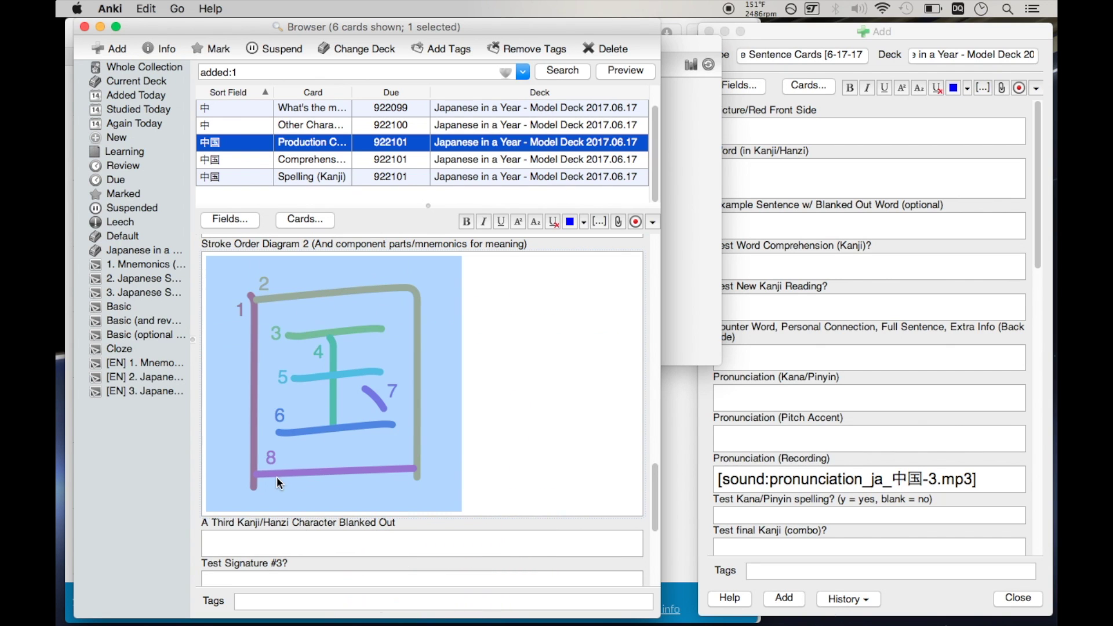
pyautogui.scroll(3, 487, 380)
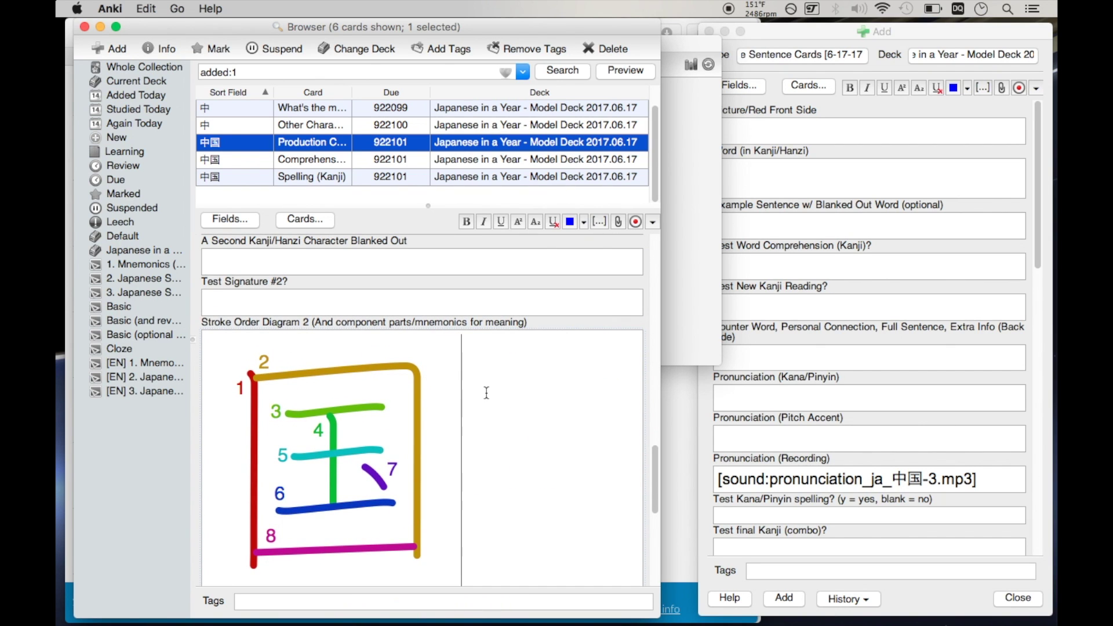
pyautogui.scroll(-3, 519, 429)
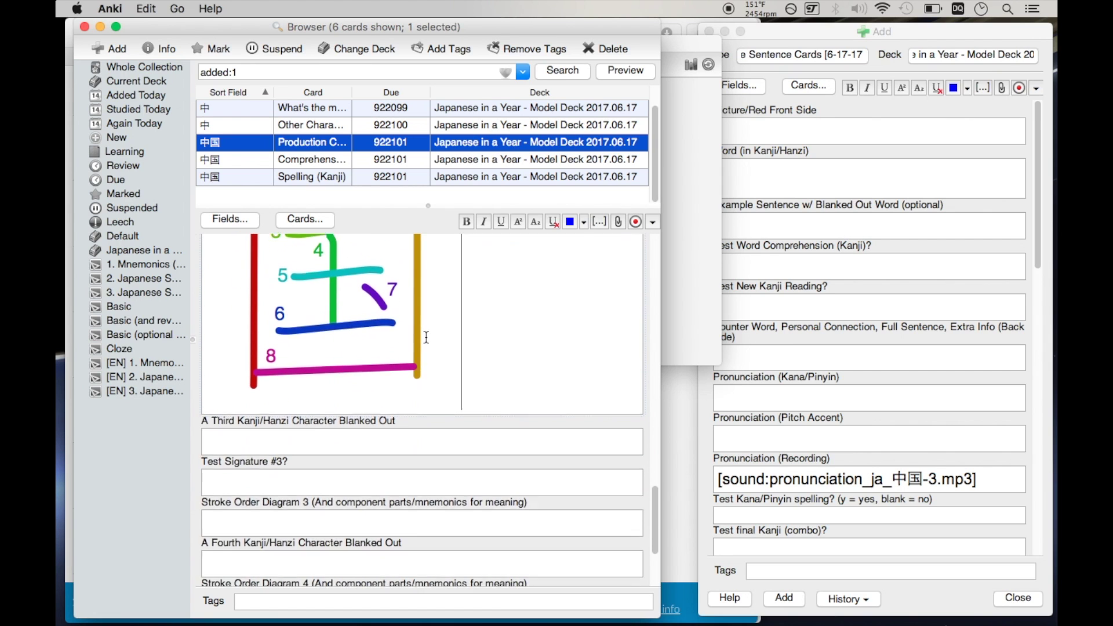
pyautogui.scroll(-9, 426, 337)
pyautogui.scroll(-4, 427, 337)
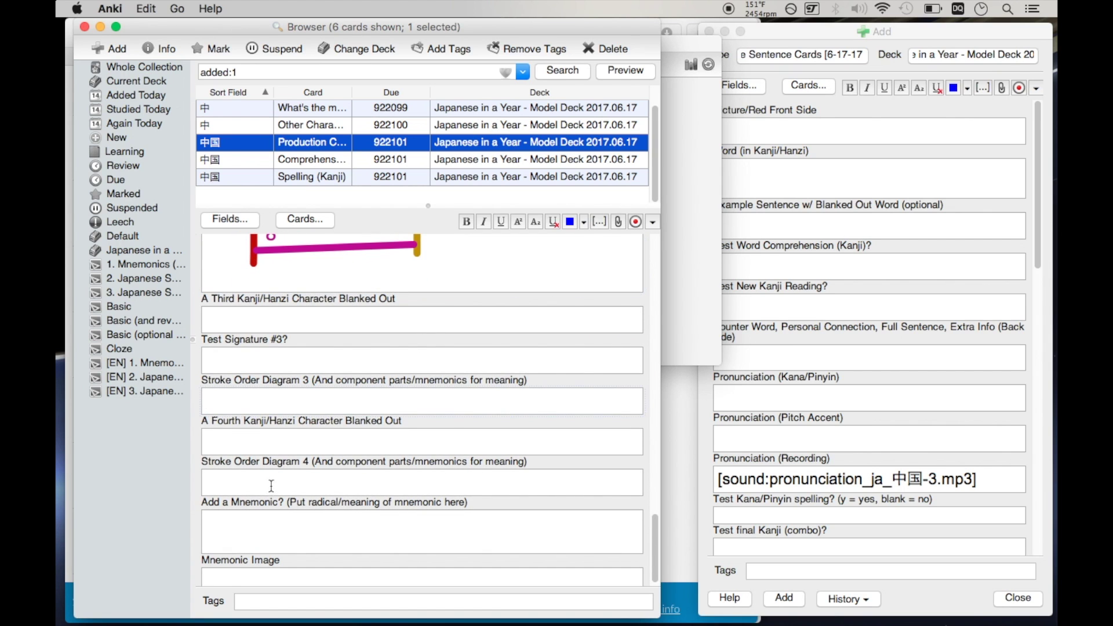
pyautogui.scroll(12, 392, 421)
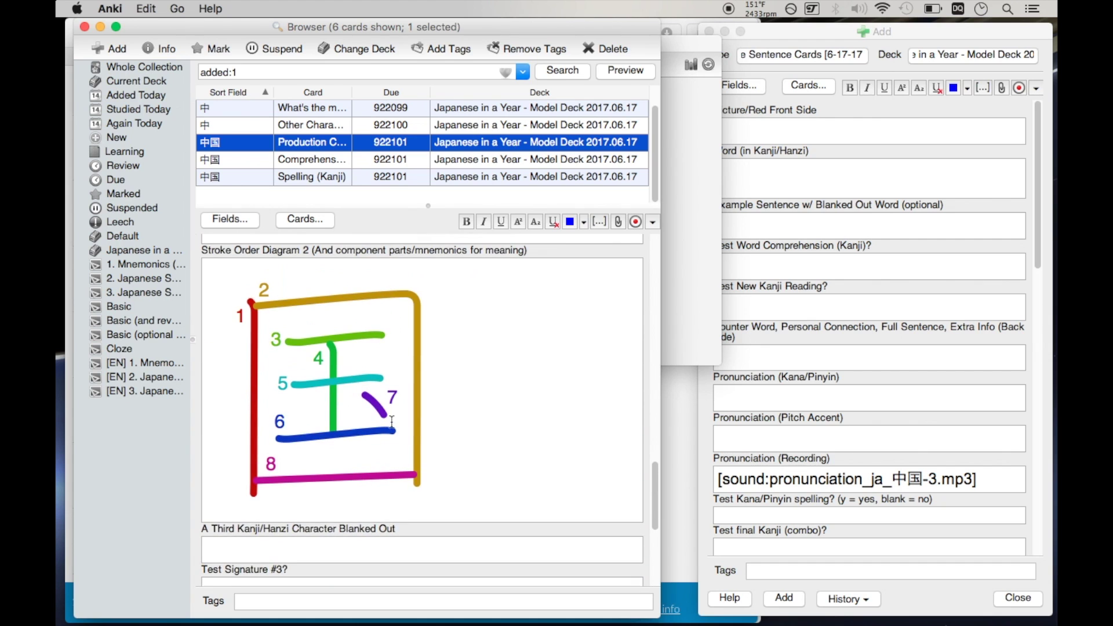
pyautogui.click(457, 425)
pyautogui.press('BackSpace')
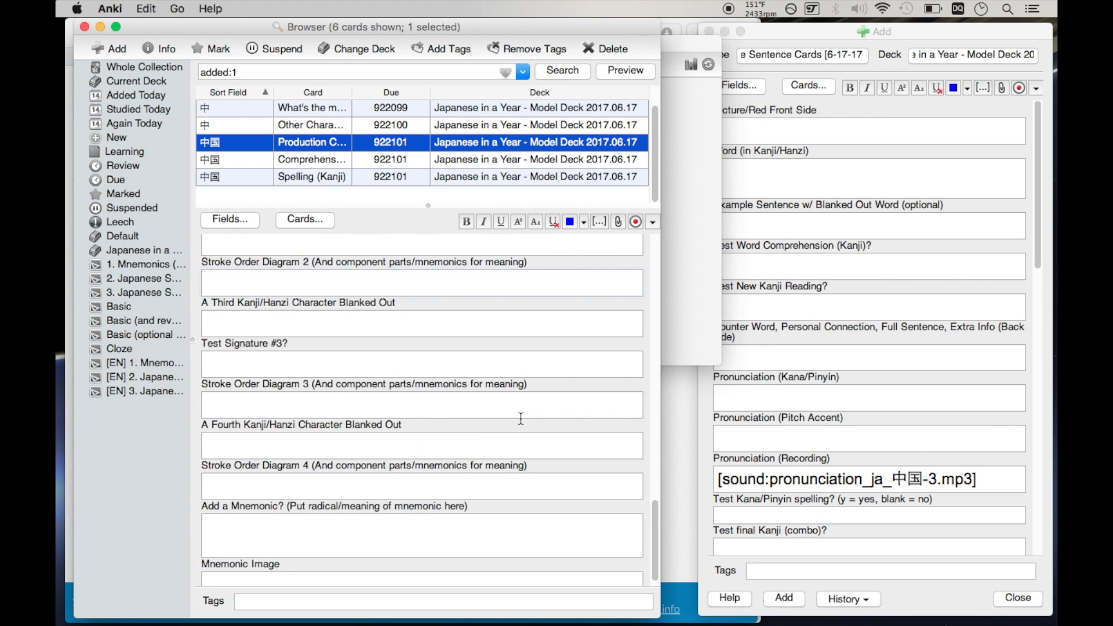
pyautogui.scroll(10, 521, 419)
pyautogui.scroll(15, 356, 392)
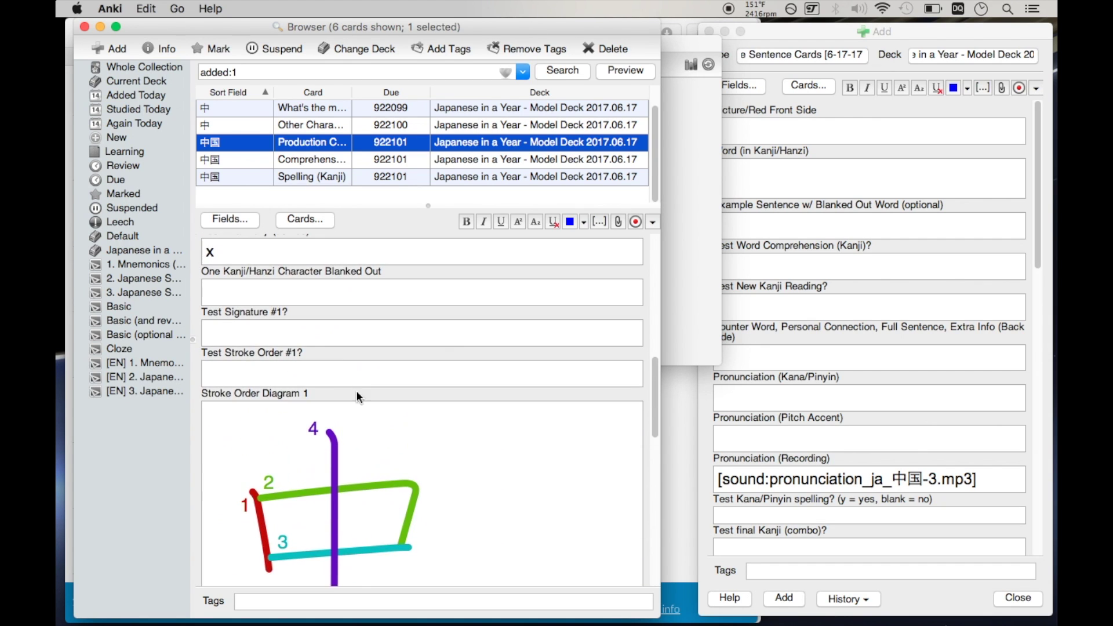
pyautogui.scroll(-15, 453, 320)
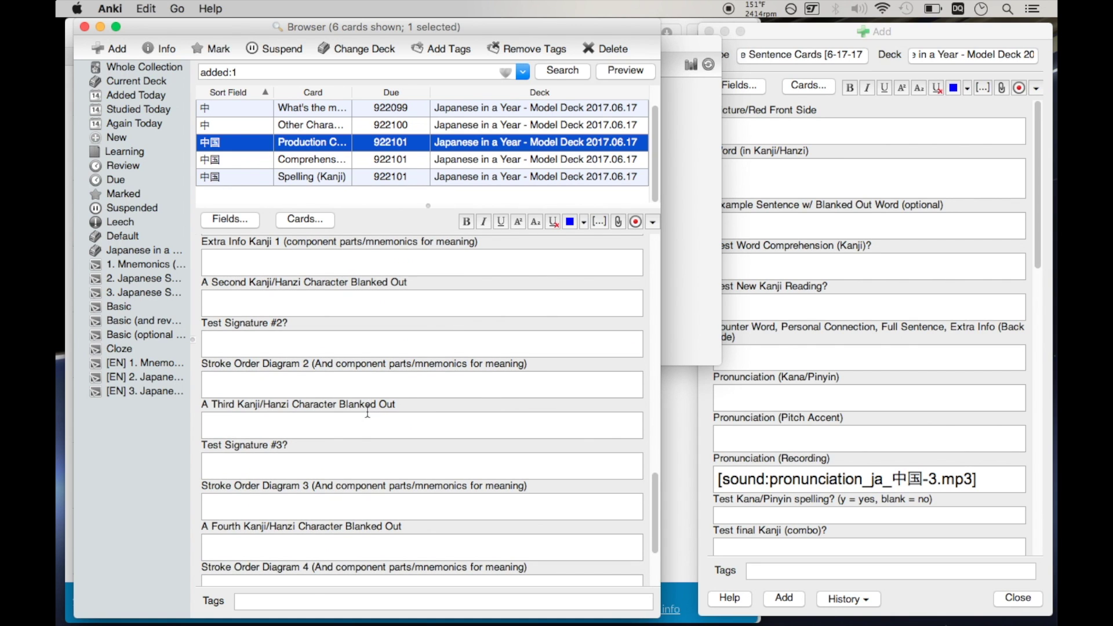
pyautogui.scroll(8, 309, 377)
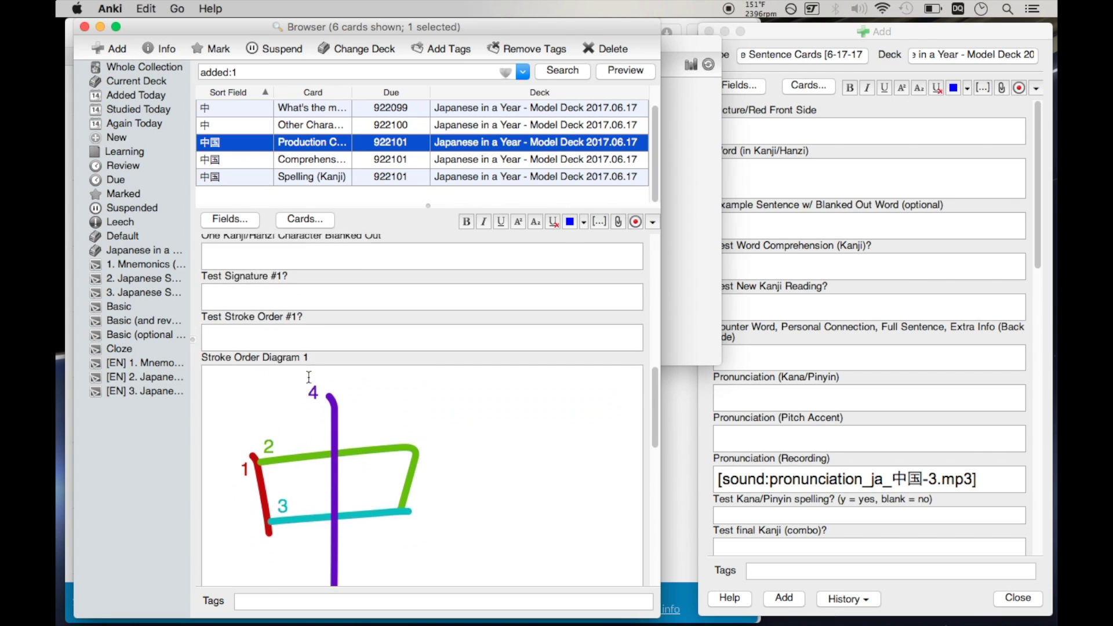
pyautogui.scroll(2, 309, 378)
pyautogui.scroll(-1, 309, 378)
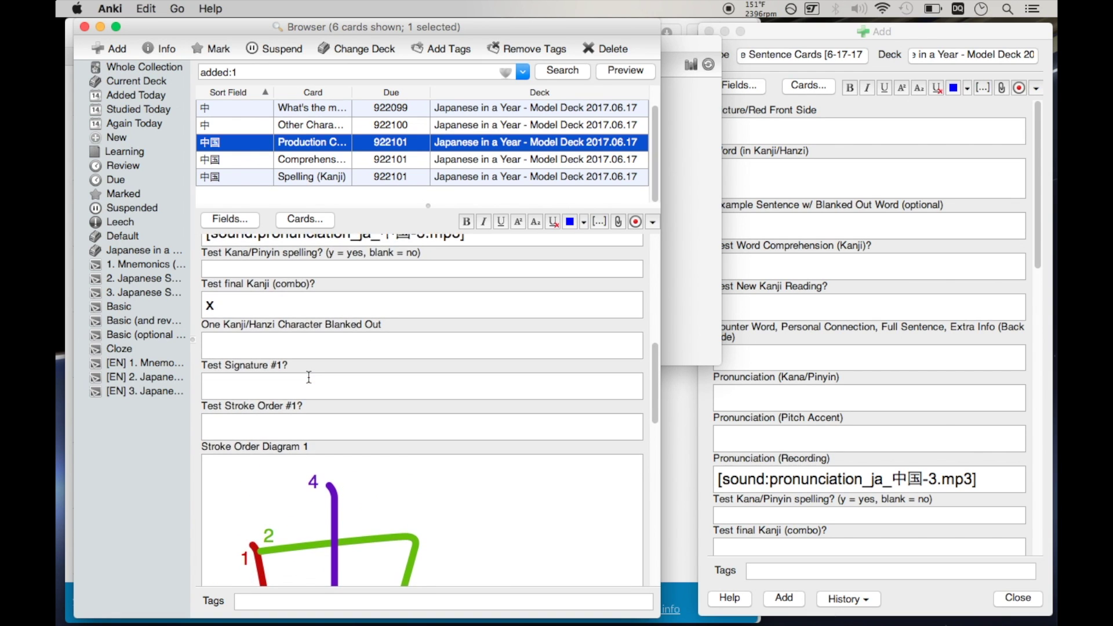
pyautogui.scroll(-3, 309, 377)
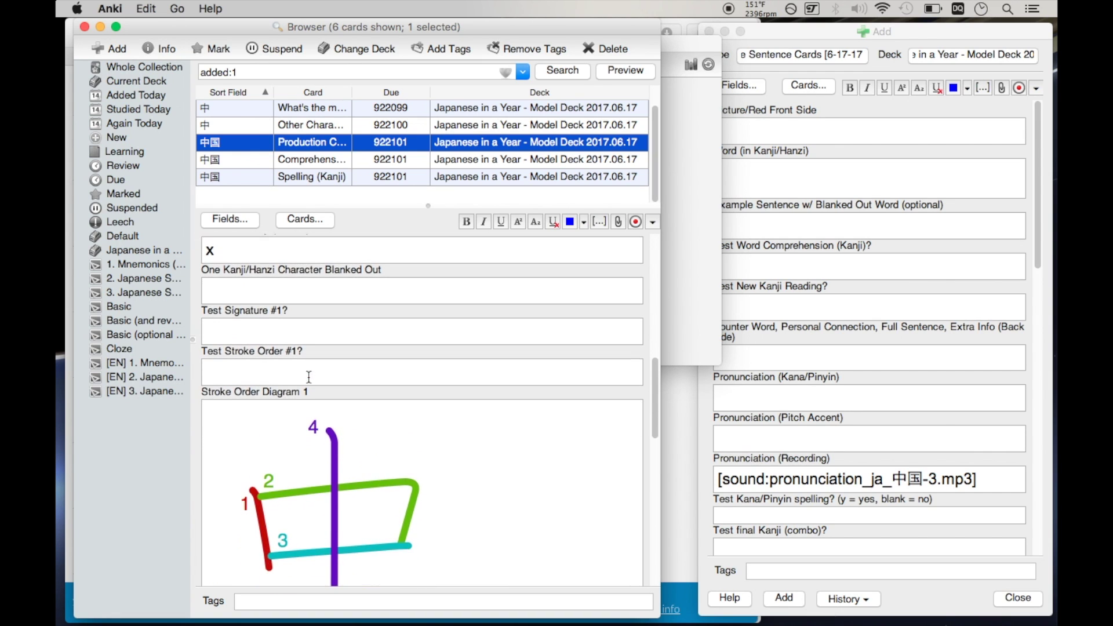
pyautogui.click(301, 294)
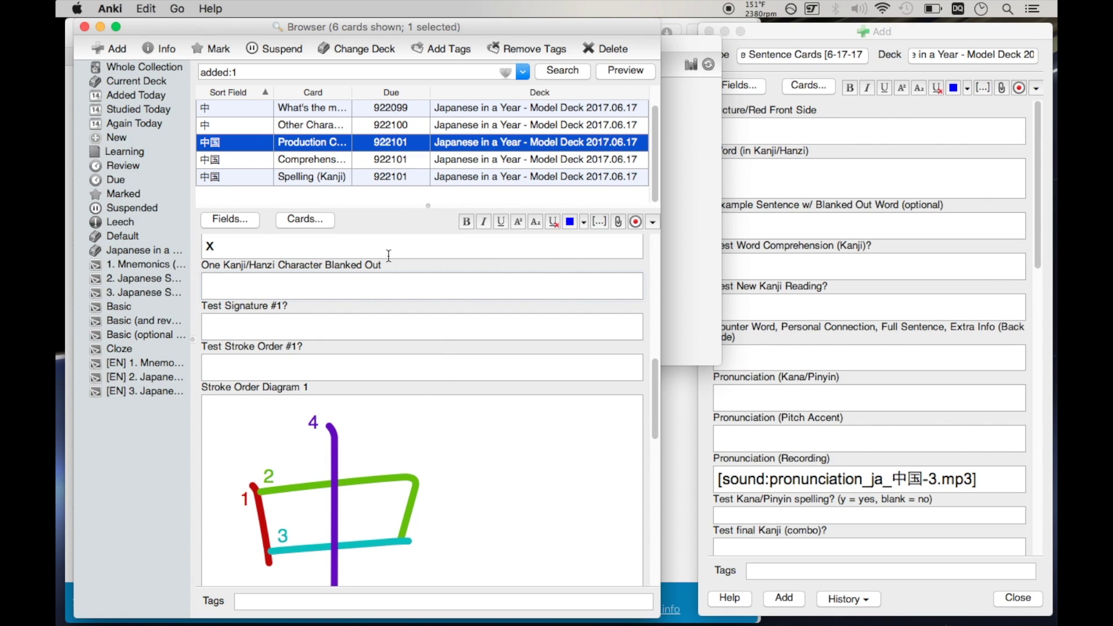
pyautogui.scroll(5, 361, 281)
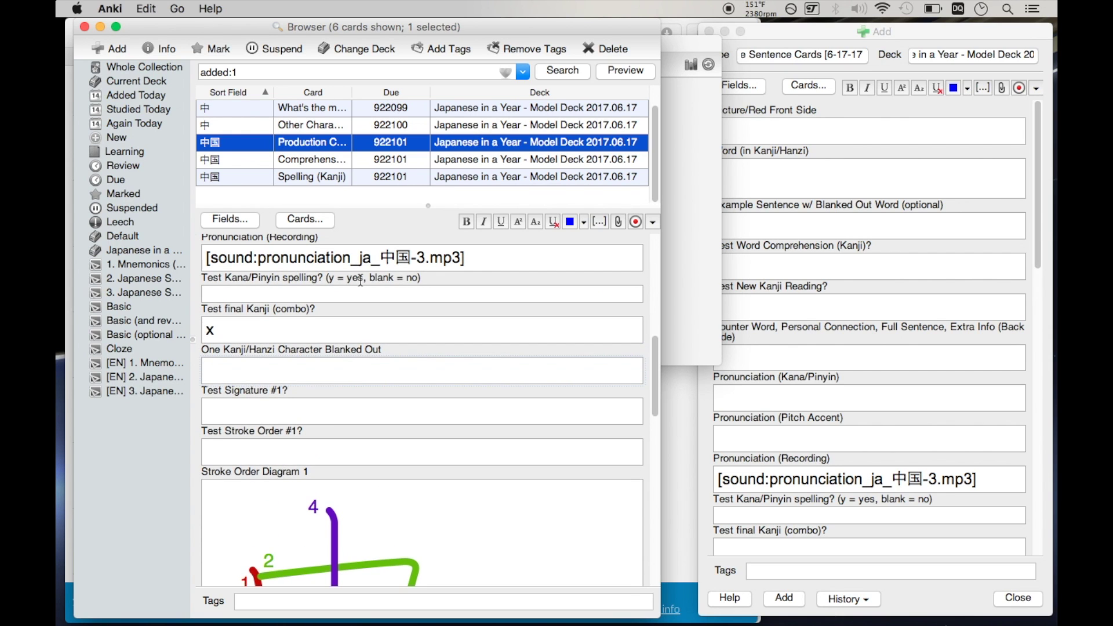
pyautogui.scroll(-13, 361, 280)
pyautogui.scroll(6, 360, 280)
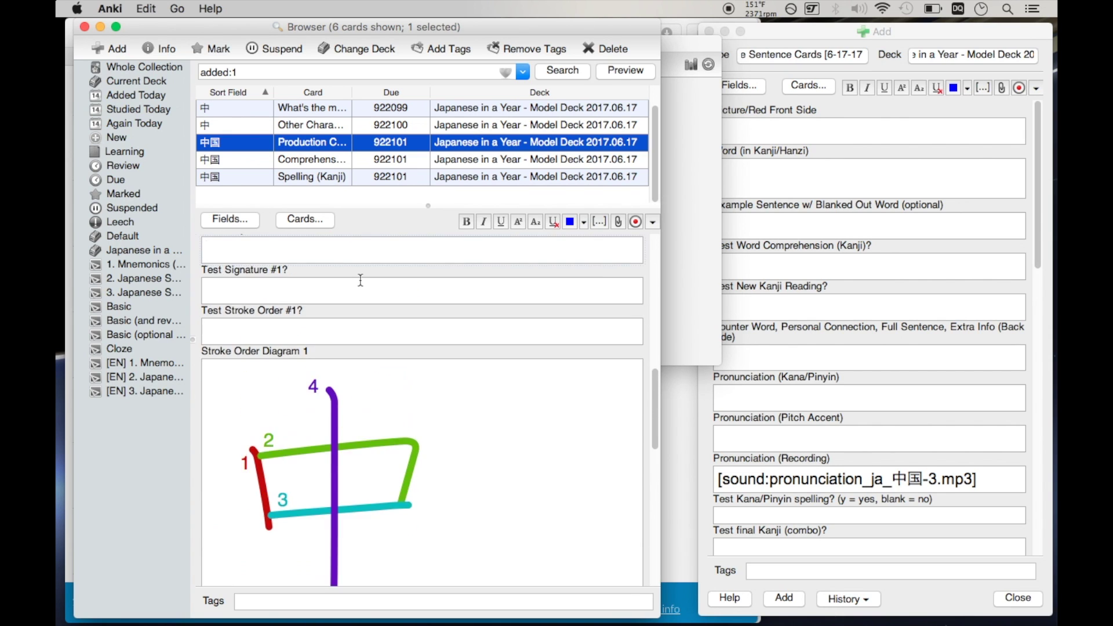
pyautogui.scroll(6, 361, 281)
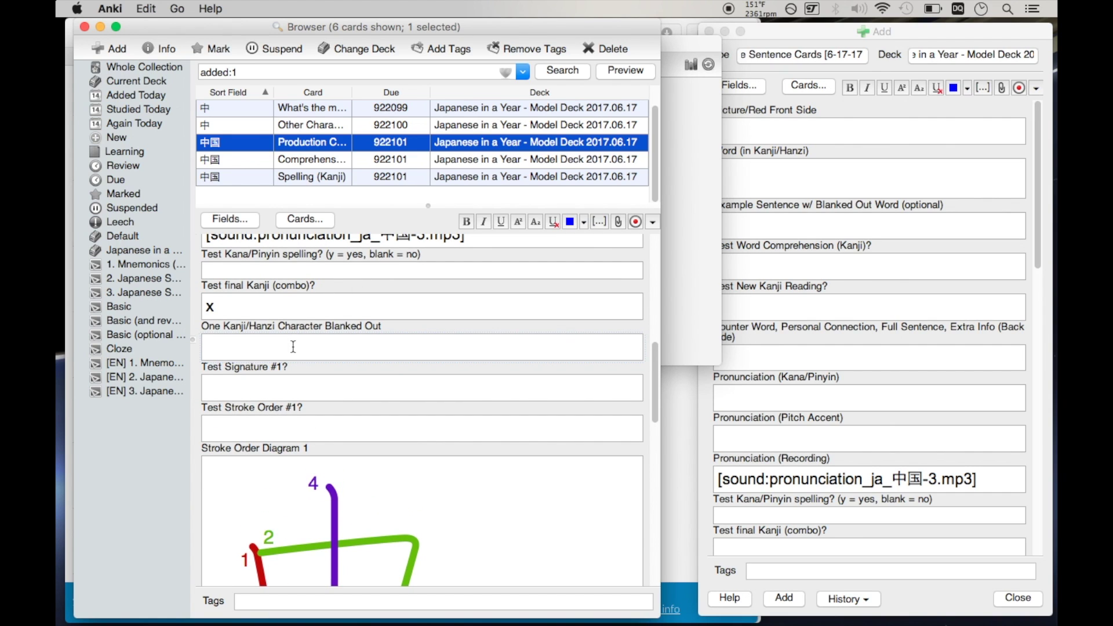
pyautogui.click(294, 347)
# Enter 臓 in the One Kanji/Hanzi field by converting しんぞう and deleting 心.
pyautogui.write('しnzou')
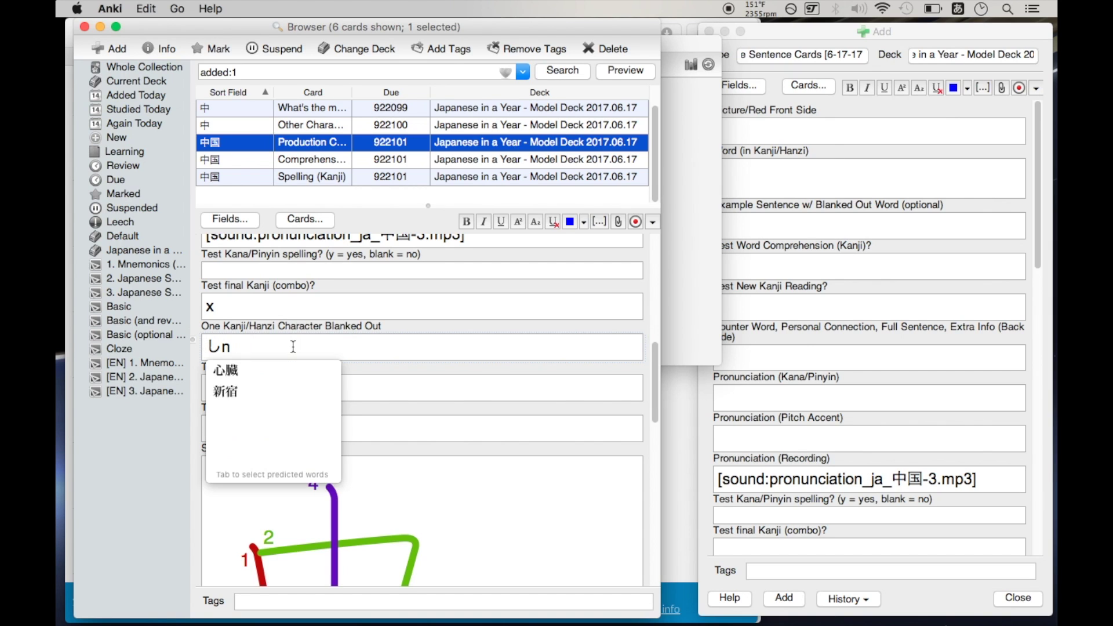
pyautogui.press('space')
pyautogui.press('Return')
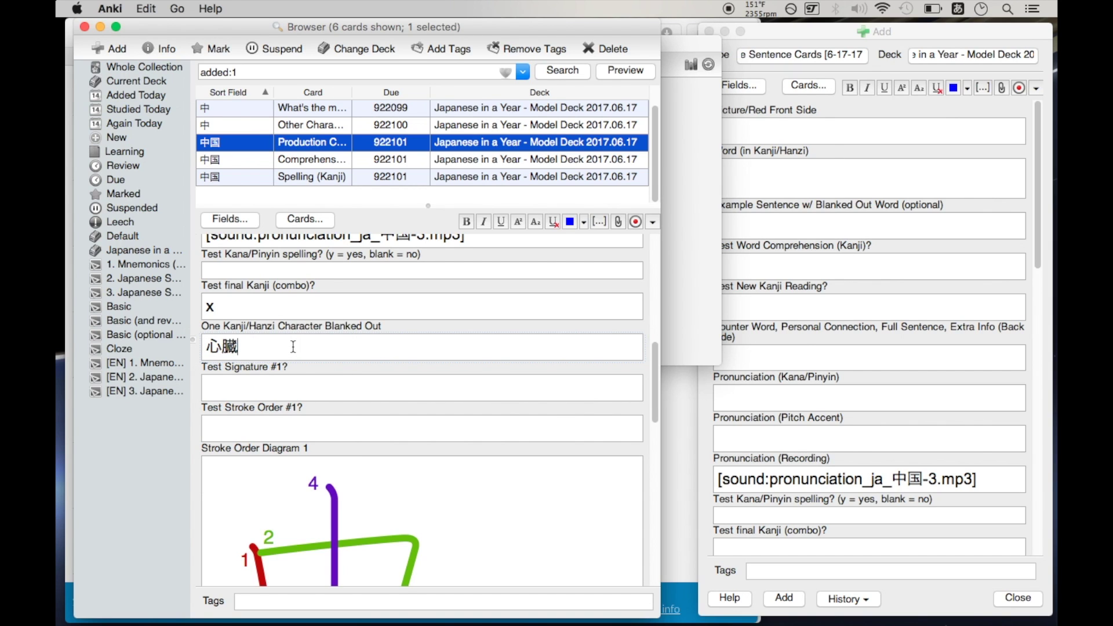
pyautogui.click(221, 345)
pyautogui.press('BackSpace')
# Copy 臓 and paste it over 中国 in the Word field.
pyautogui.doubleClick(267, 345)
pyautogui.press('super+c')
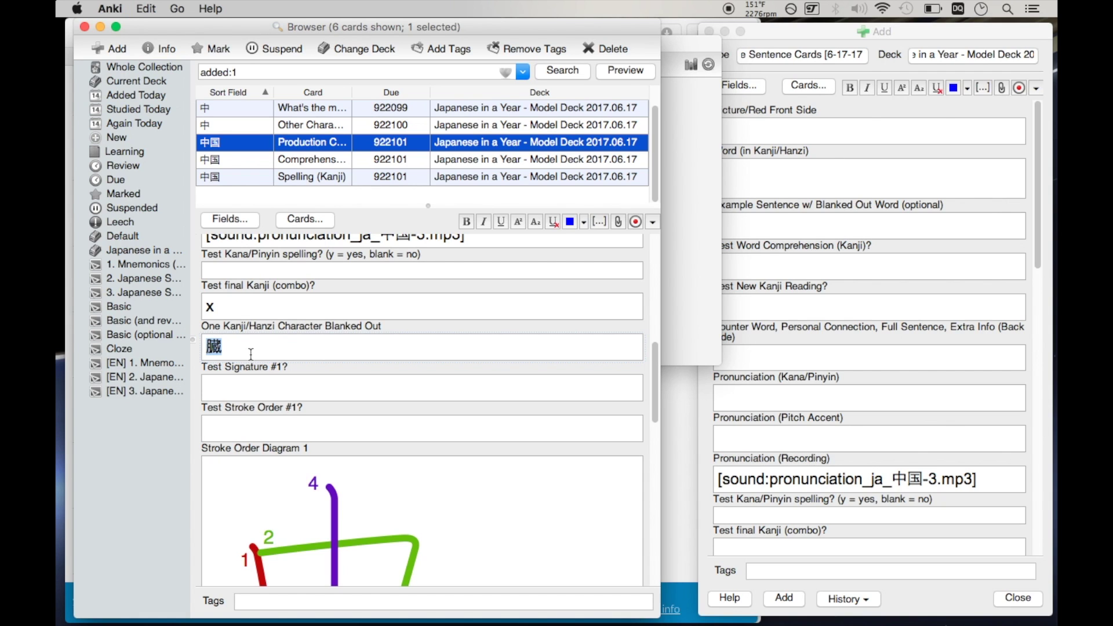
pyautogui.scroll(10, 400, 359)
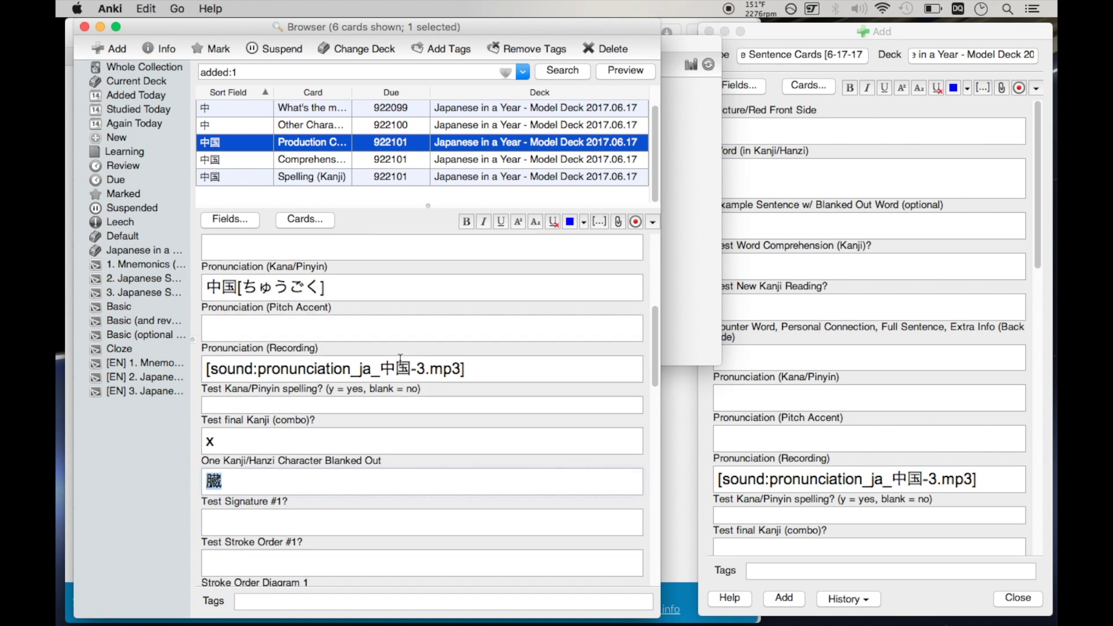
pyautogui.press('super+a')
pyautogui.press('super+v')
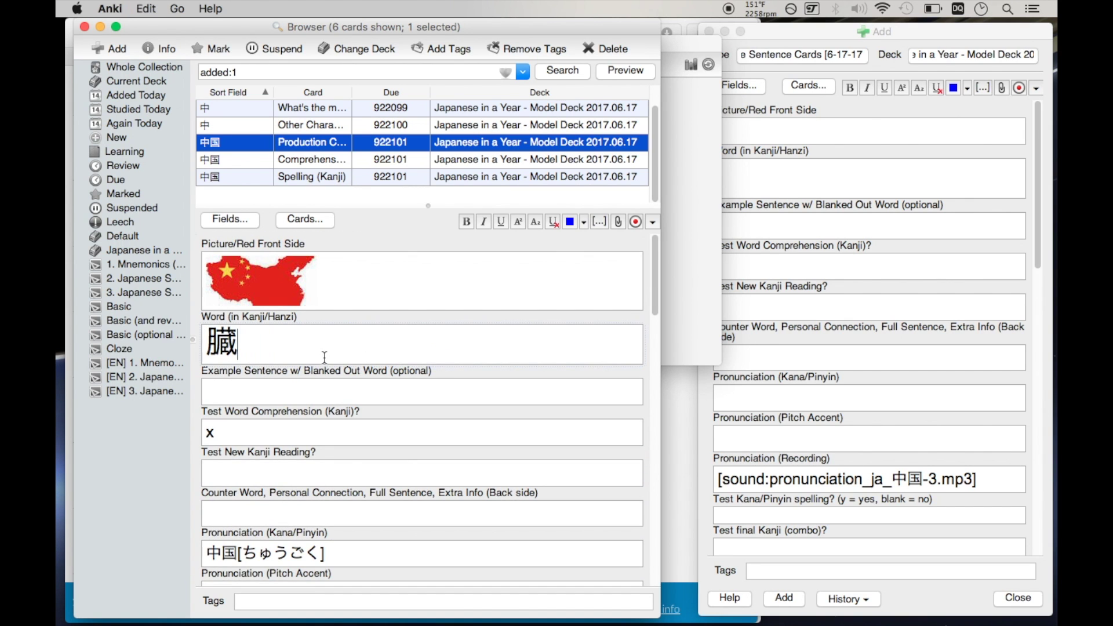
pyautogui.scroll(-15, 348, 429)
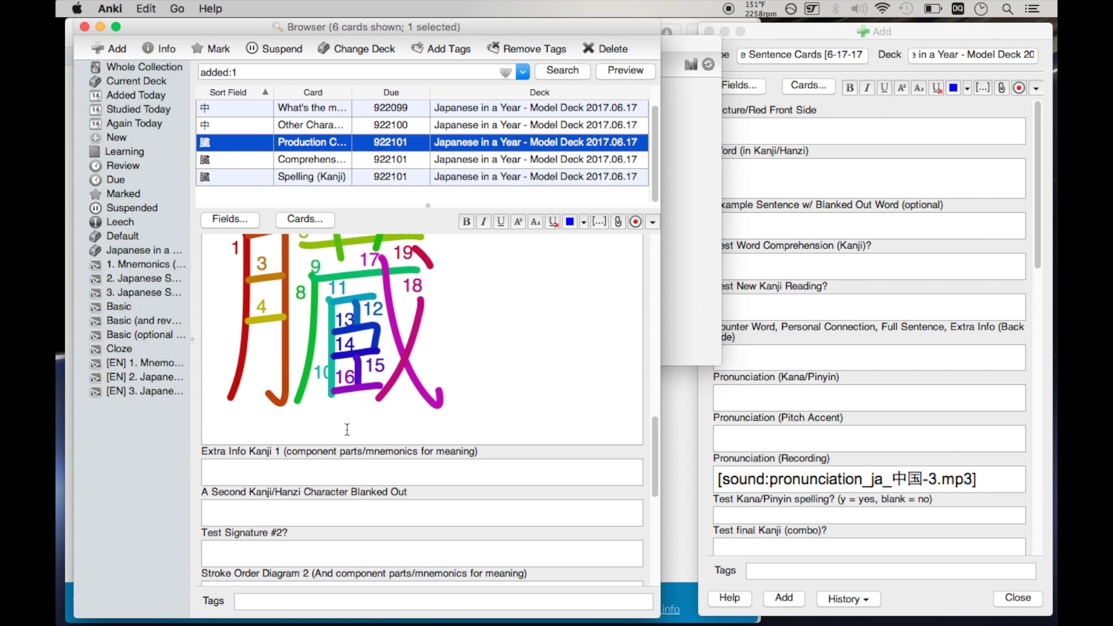
pyautogui.scroll(3, 451, 383)
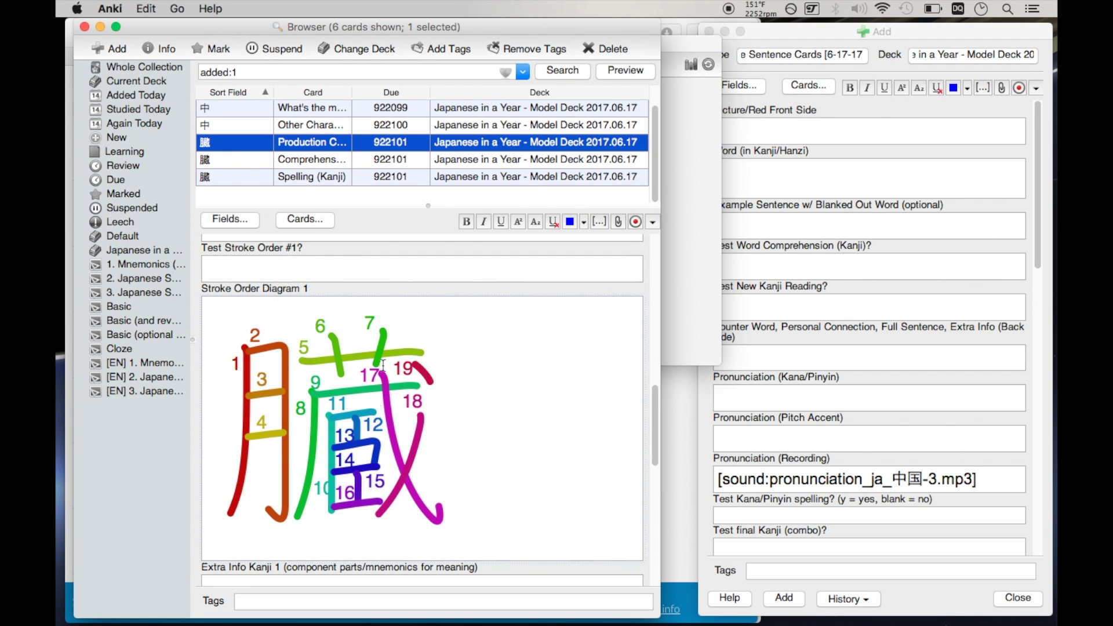
pyautogui.scroll(2, 361, 323)
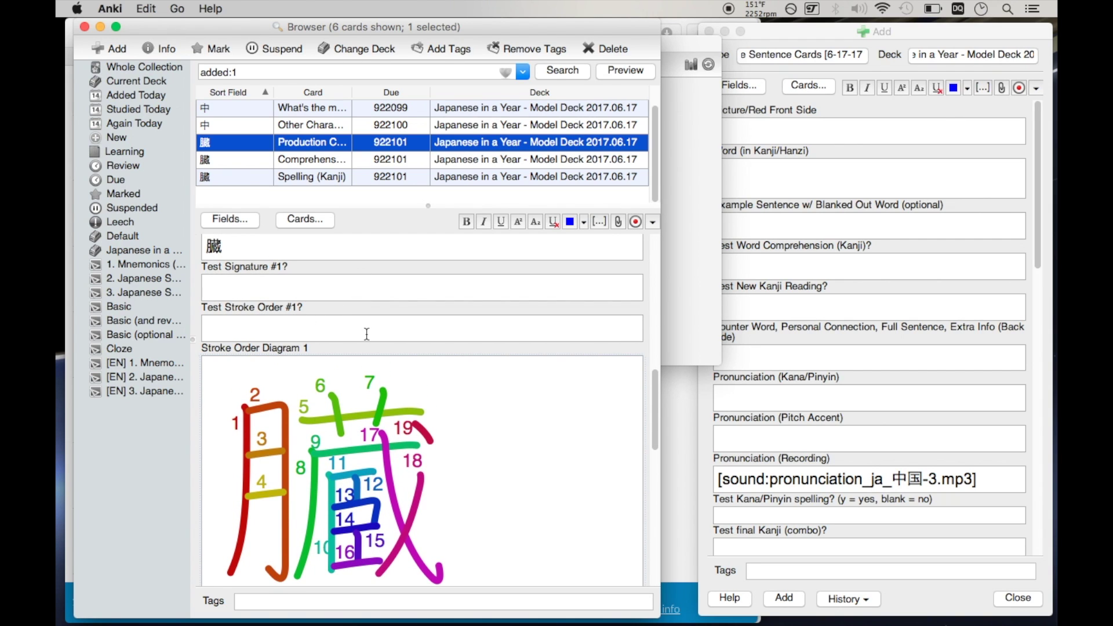
pyautogui.scroll(-2, 367, 334)
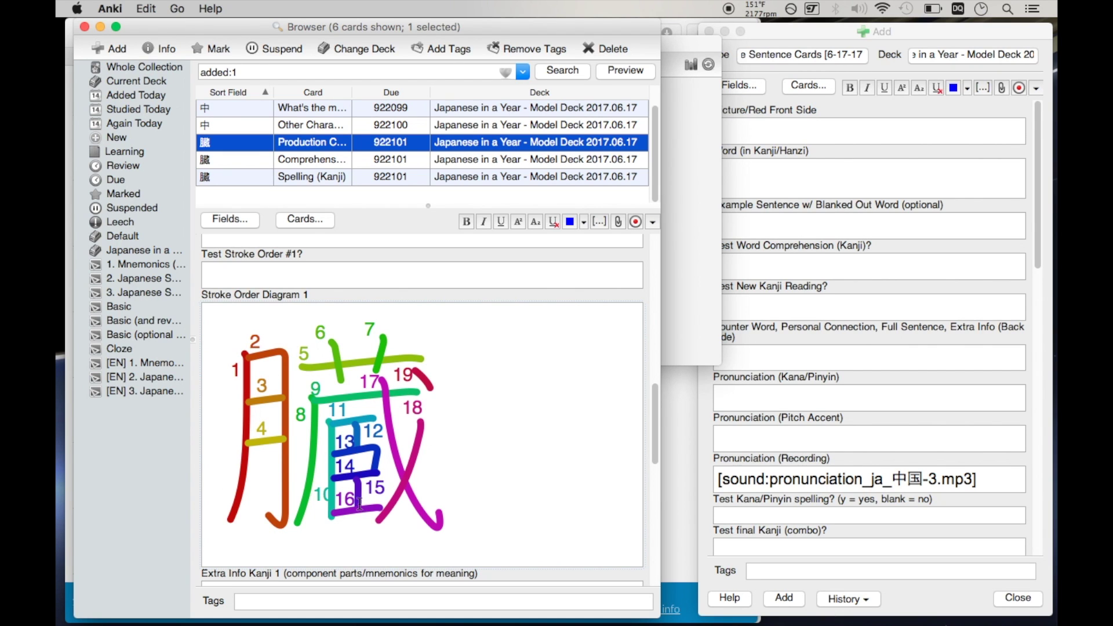
# Delete the stroke-order diagram and clear 臓 from the blanked-out kanji field.
pyautogui.scroll(-5, 417, 407)
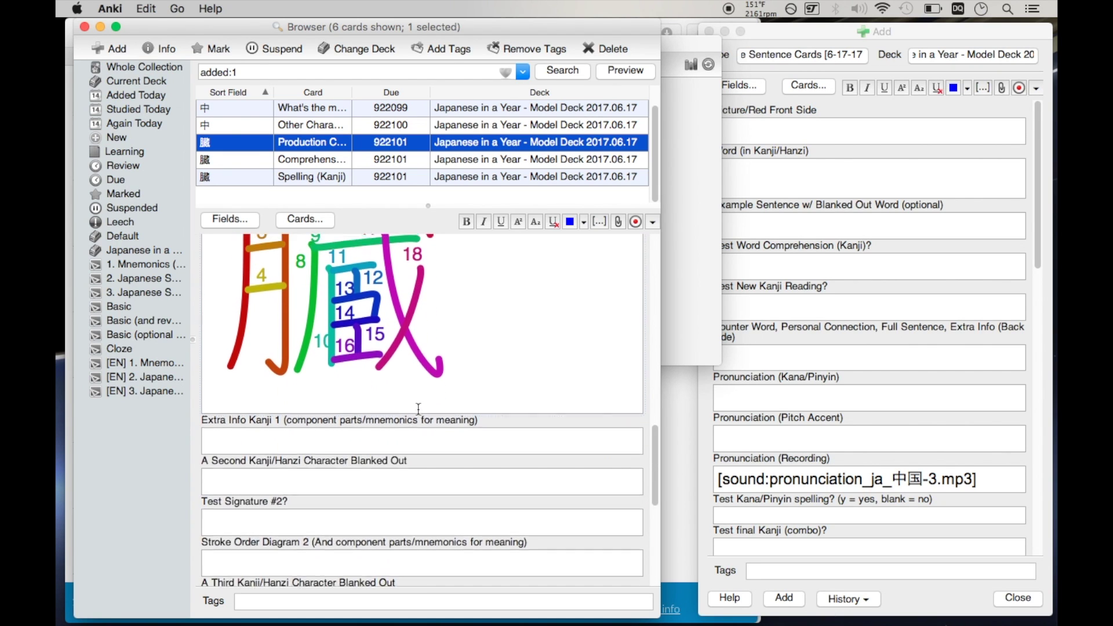
pyautogui.scroll(2, 417, 407)
pyautogui.click(495, 413)
pyautogui.scroll(-10, 495, 413)
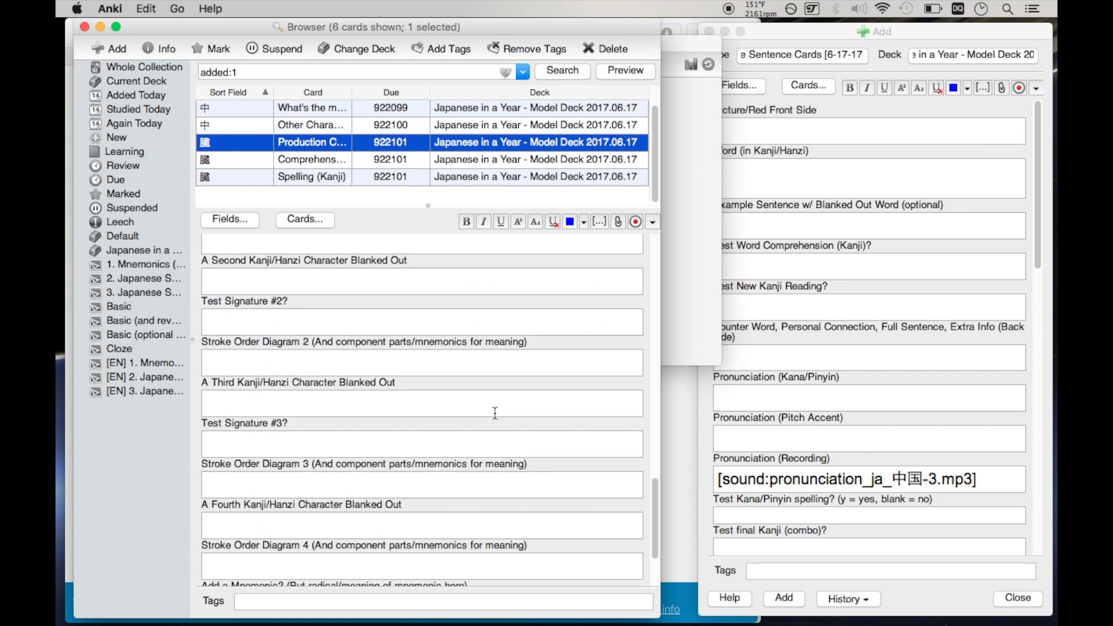
pyautogui.scroll(-8, 496, 413)
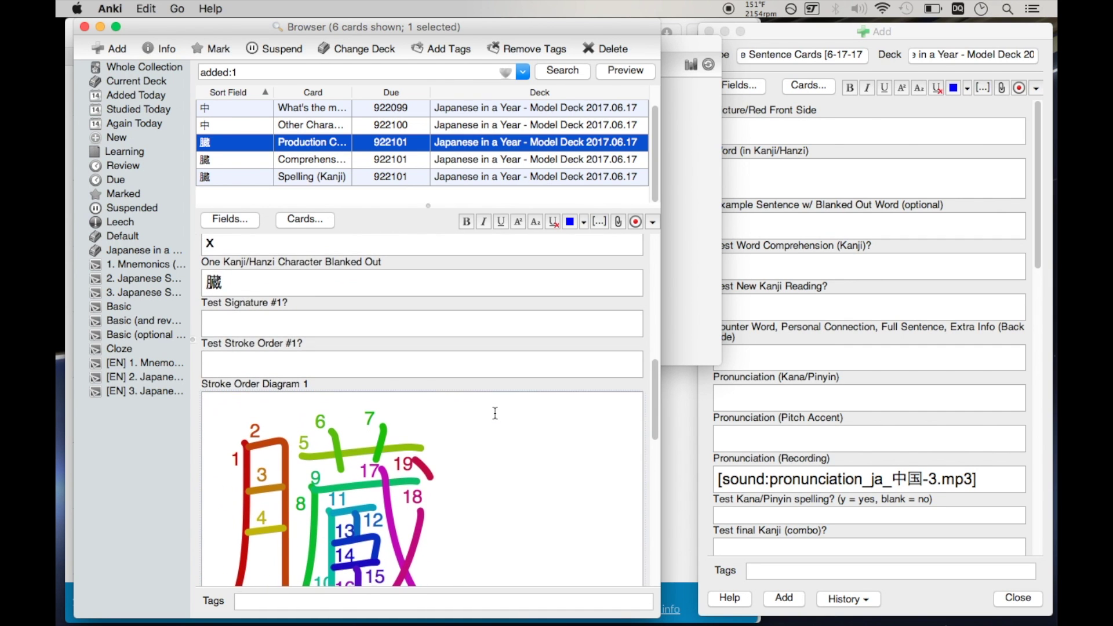
pyautogui.scroll(1, 496, 413)
pyautogui.press('BackSpace')
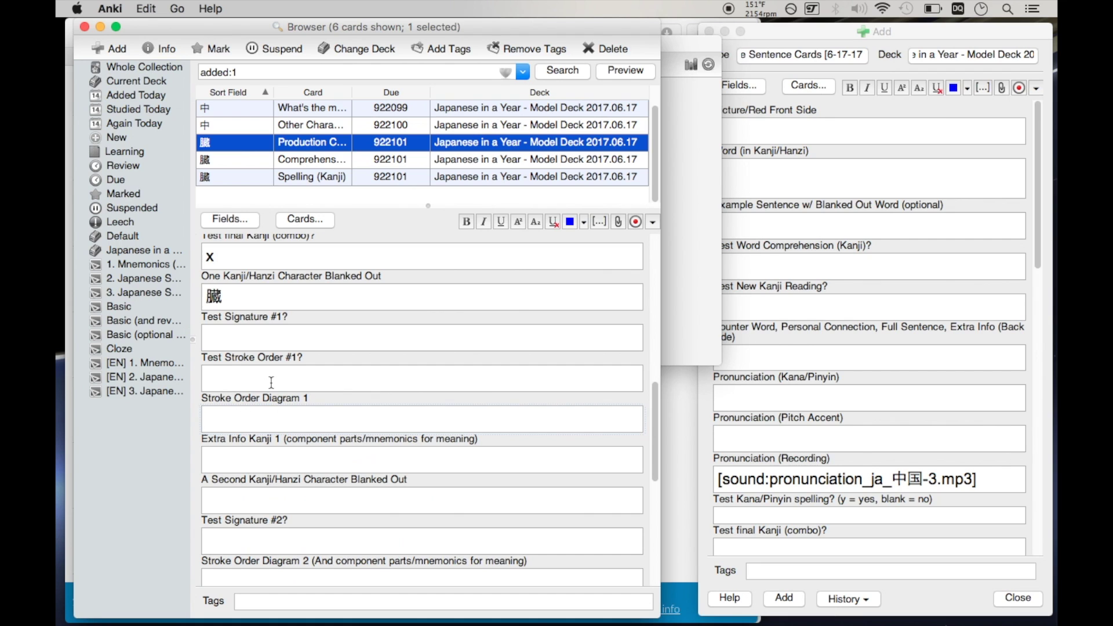
pyautogui.press('BackSpace')
# Move through the Mnemonic Image and Add a Mnemonic fields.
pyautogui.scroll(5, 232, 258)
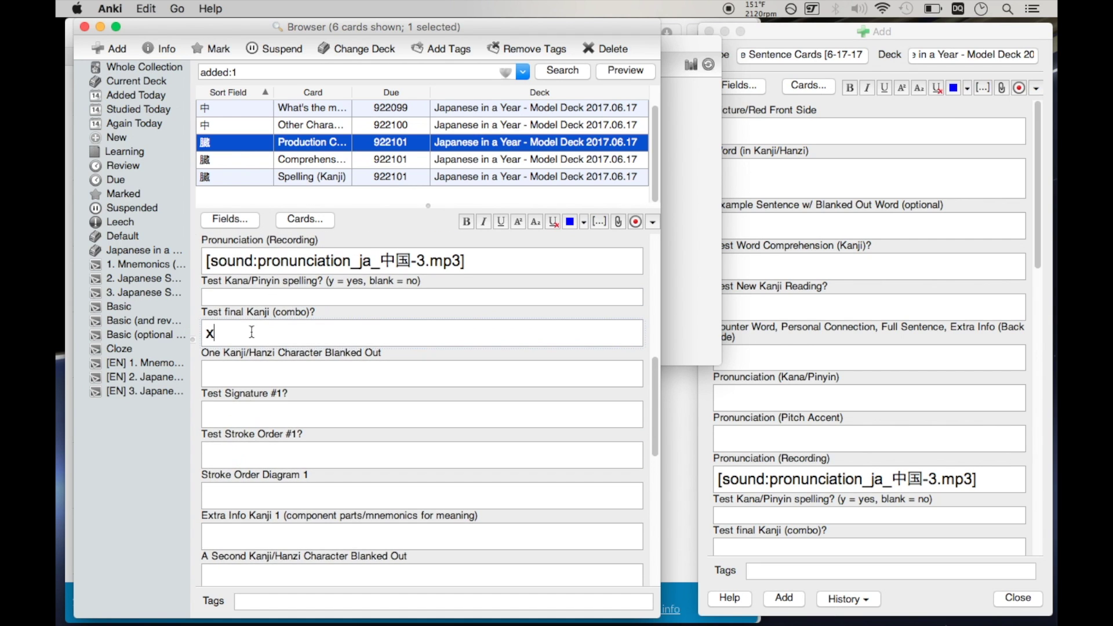
pyautogui.scroll(5, 246, 342)
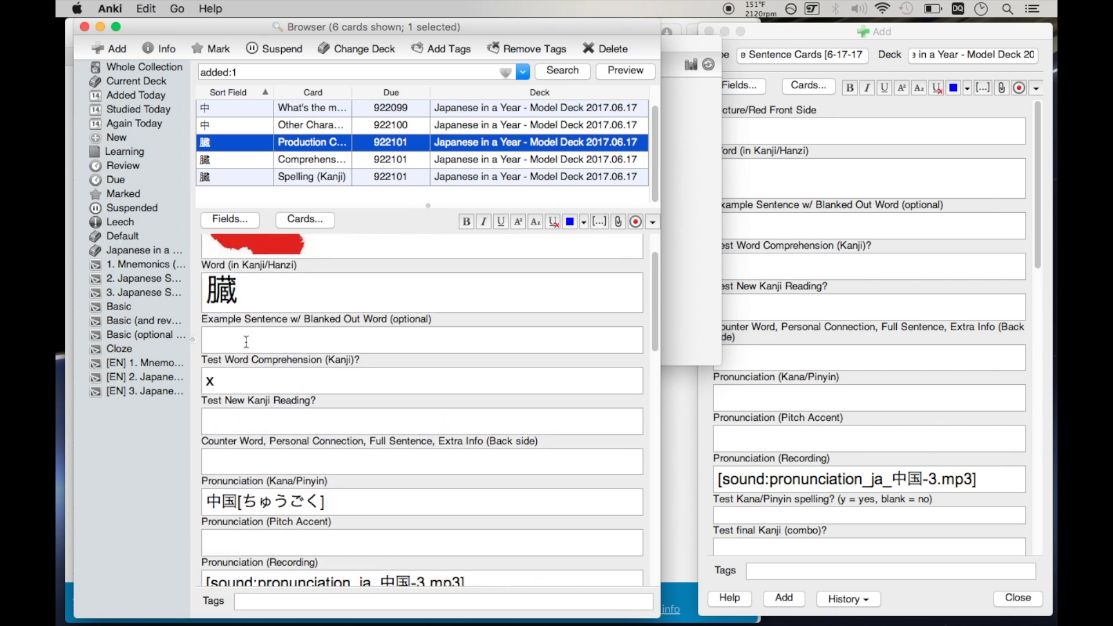
pyautogui.scroll(-6, 267, 373)
pyautogui.scroll(-10, 268, 372)
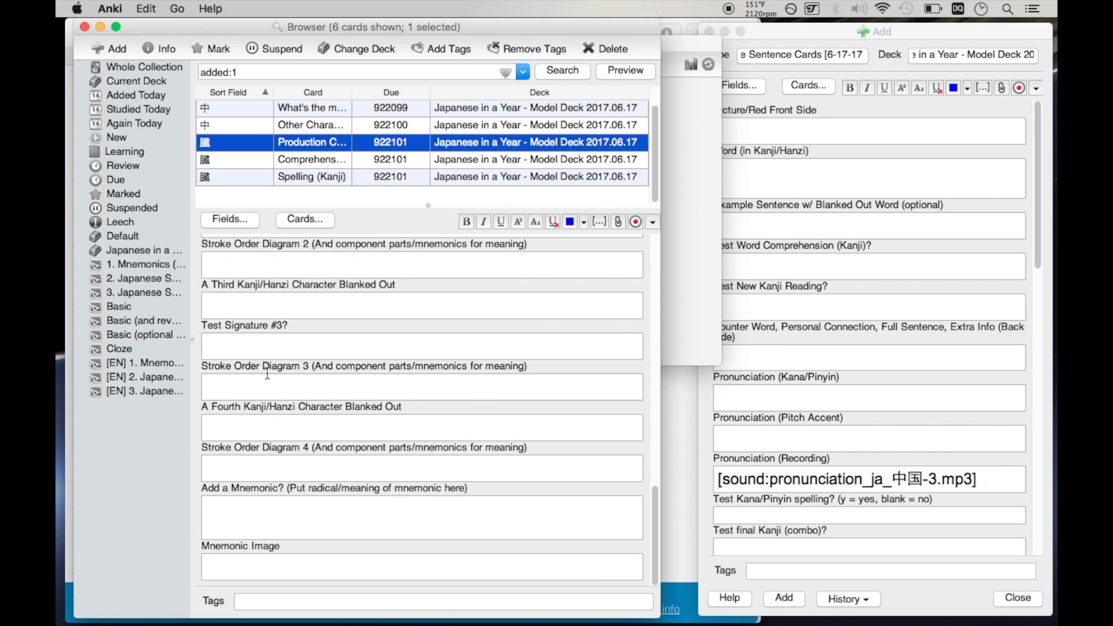
pyautogui.click(293, 510)
pyautogui.click(301, 559)
pyautogui.click(324, 511)
pyautogui.click(263, 516)
# Switch new cards to 1. Mnemonics (For Radicals) and delete 臓 from the Browser's Word field.
pyautogui.click(833, 57)
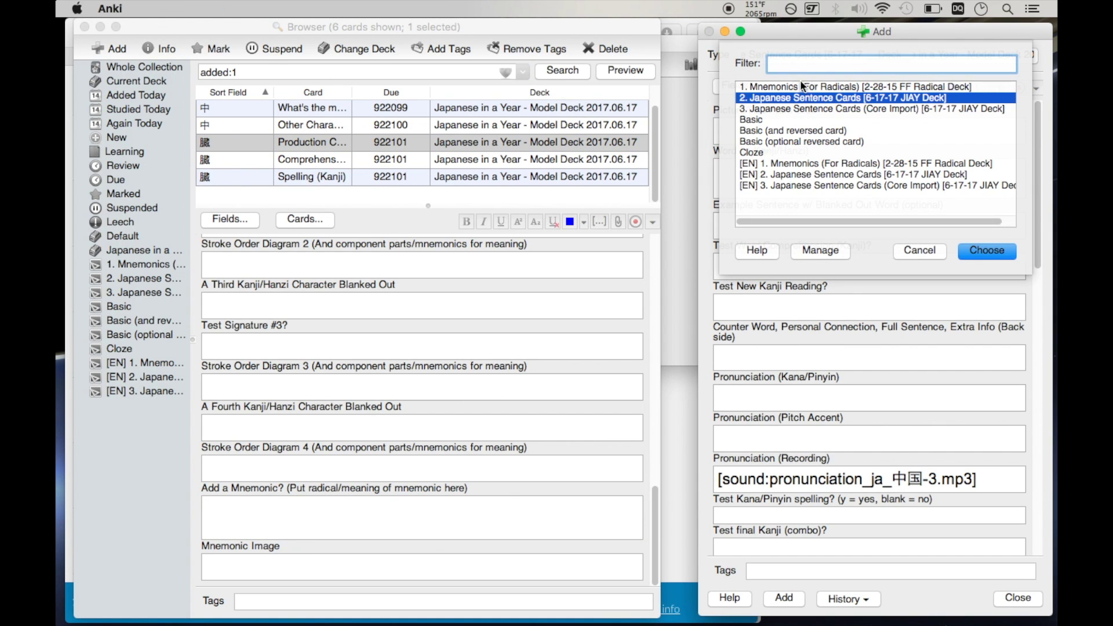
pyautogui.doubleClick(800, 82)
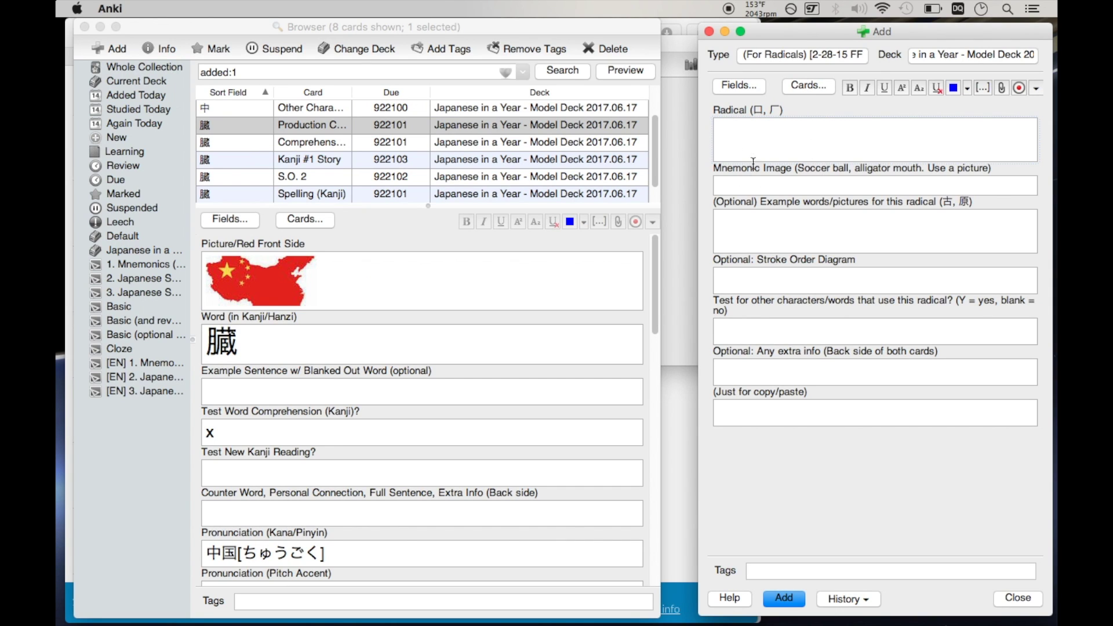
pyautogui.click(297, 359)
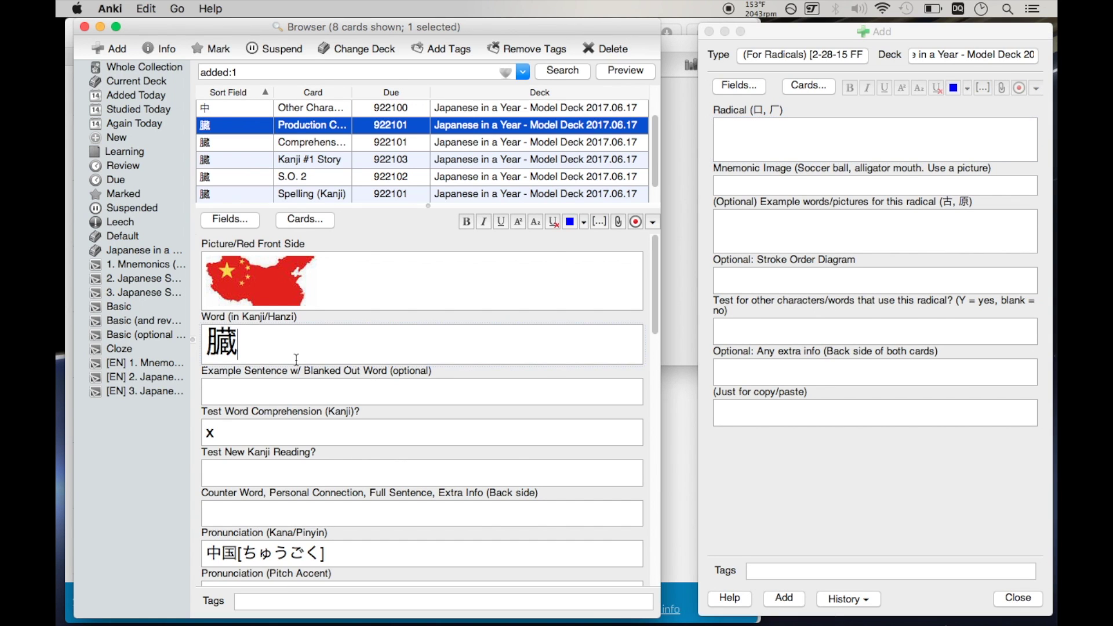
pyautogui.press('BackSpace')
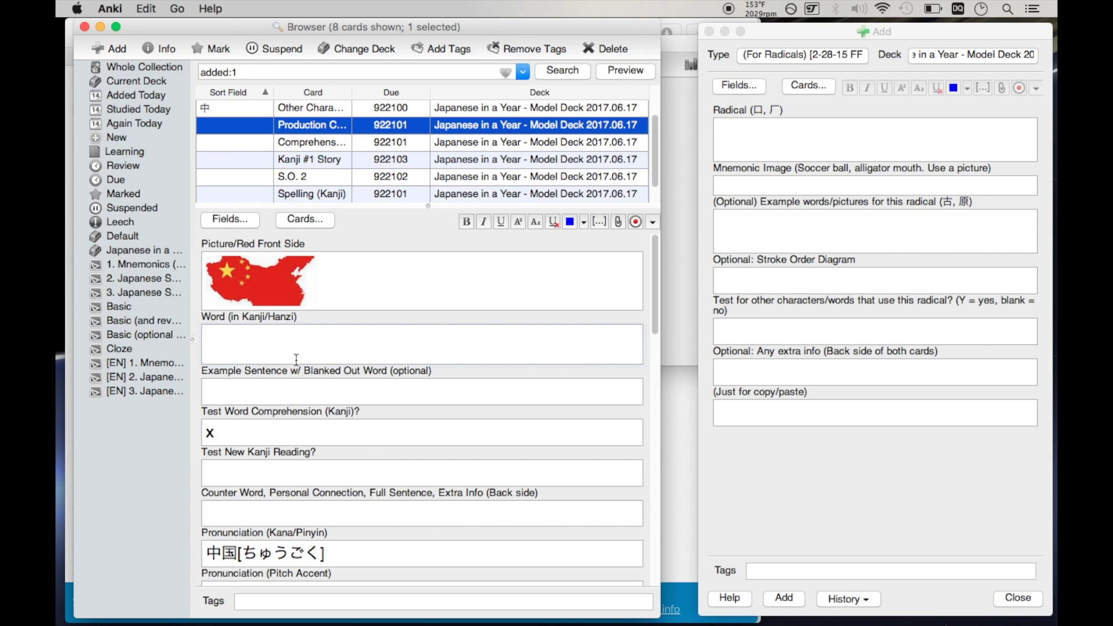
# Type 中国 back into the Word field with Japanese input.
pyautogui.hotkey('ctrl', 'space')
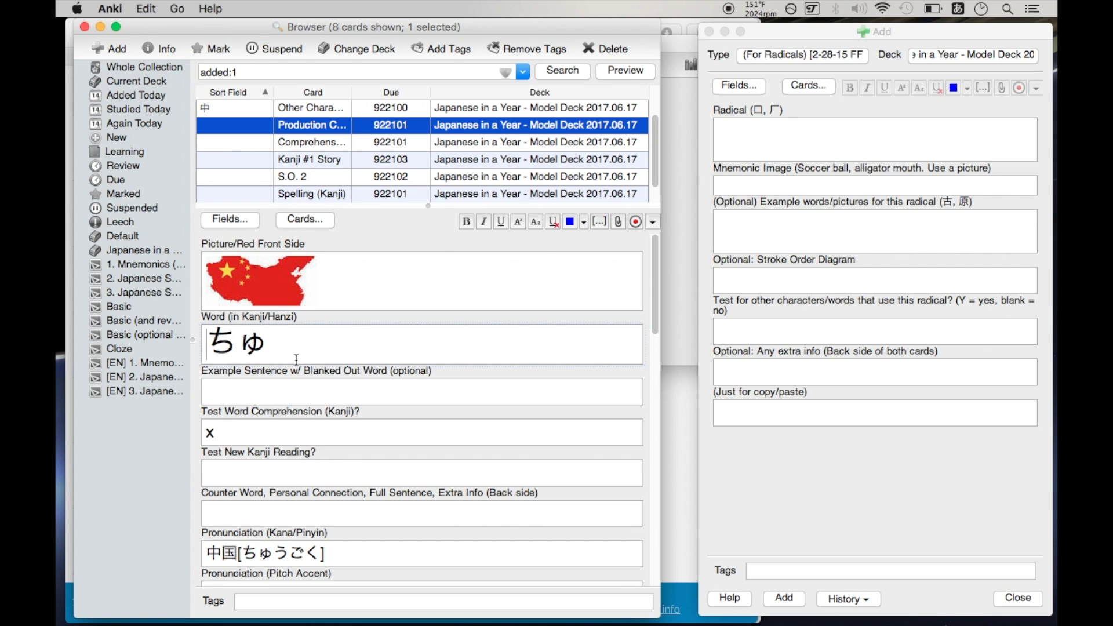
pyautogui.write('goku')
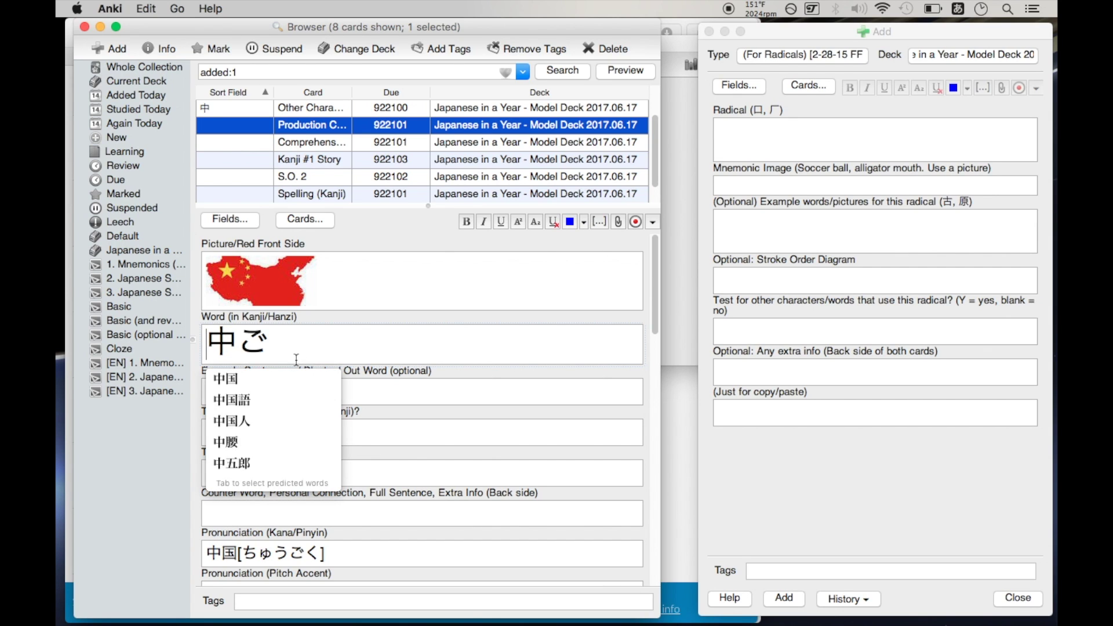
pyautogui.press('Return')
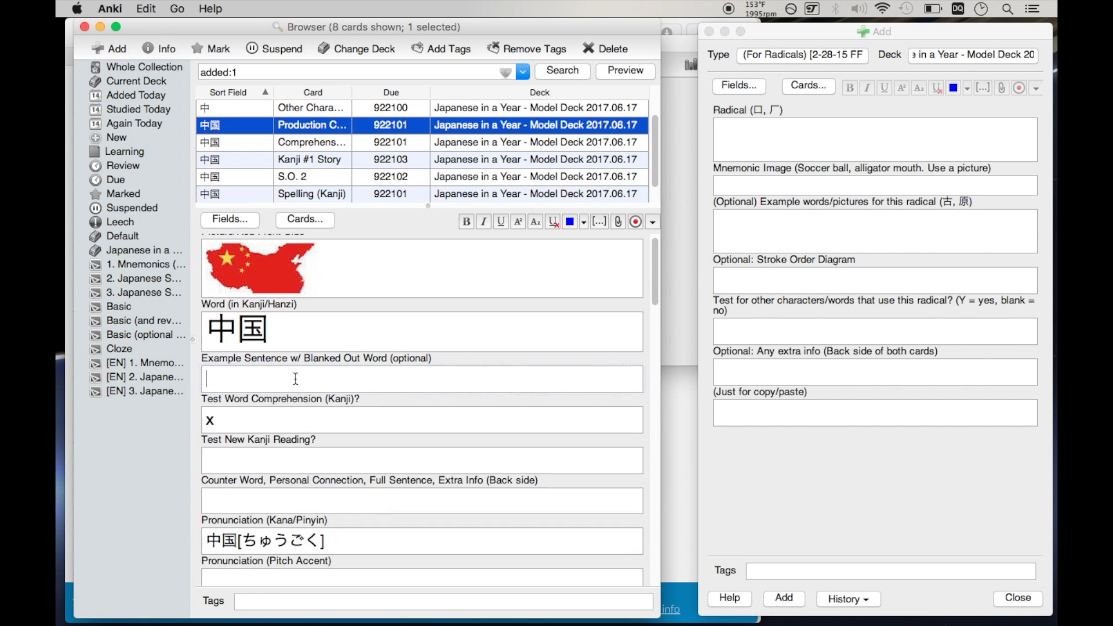
# Write the sentence 中国に行きたいです in the Example Sentence field.
pyautogui.click(295, 379)
pyautogui.scroll(-3, 296, 378)
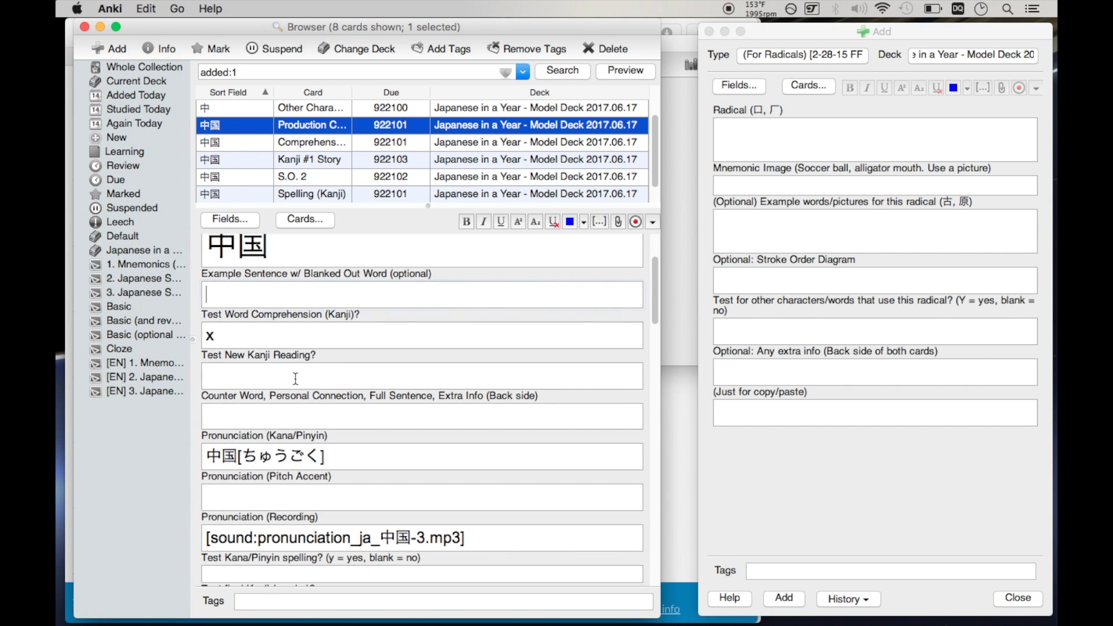
pyautogui.scroll(2, 296, 379)
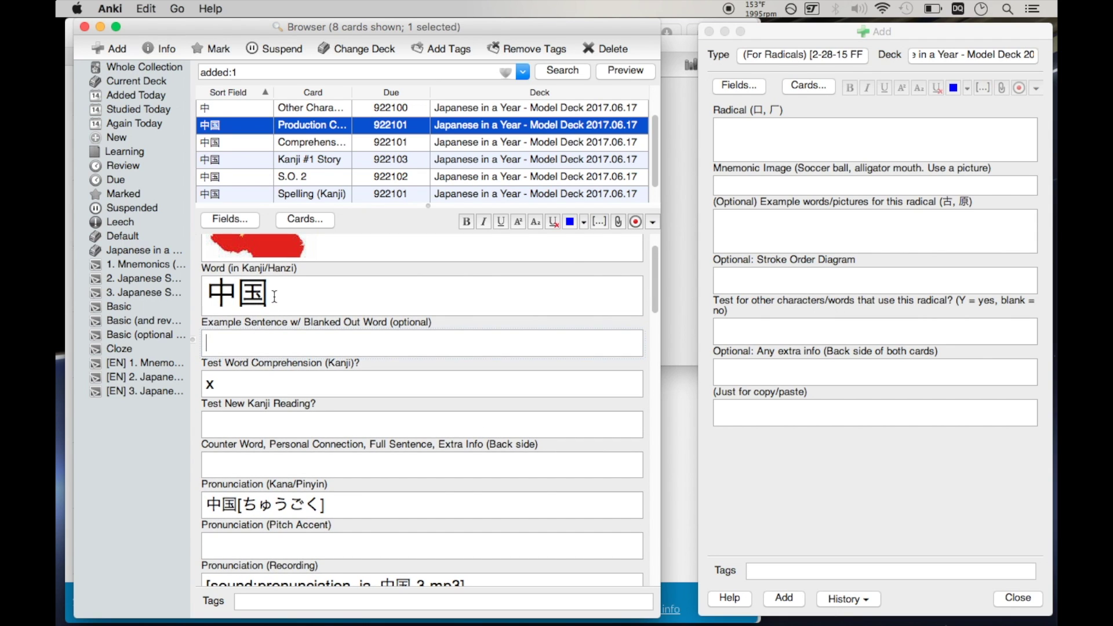
pyautogui.moveTo(274, 295); pyautogui.dragTo(213, 293)
pyautogui.press('super+c')
pyautogui.click(264, 339)
pyautogui.press('super+v')
pyautogui.hotkey('ctrl', 'space')
pyautogui.write('に行き')
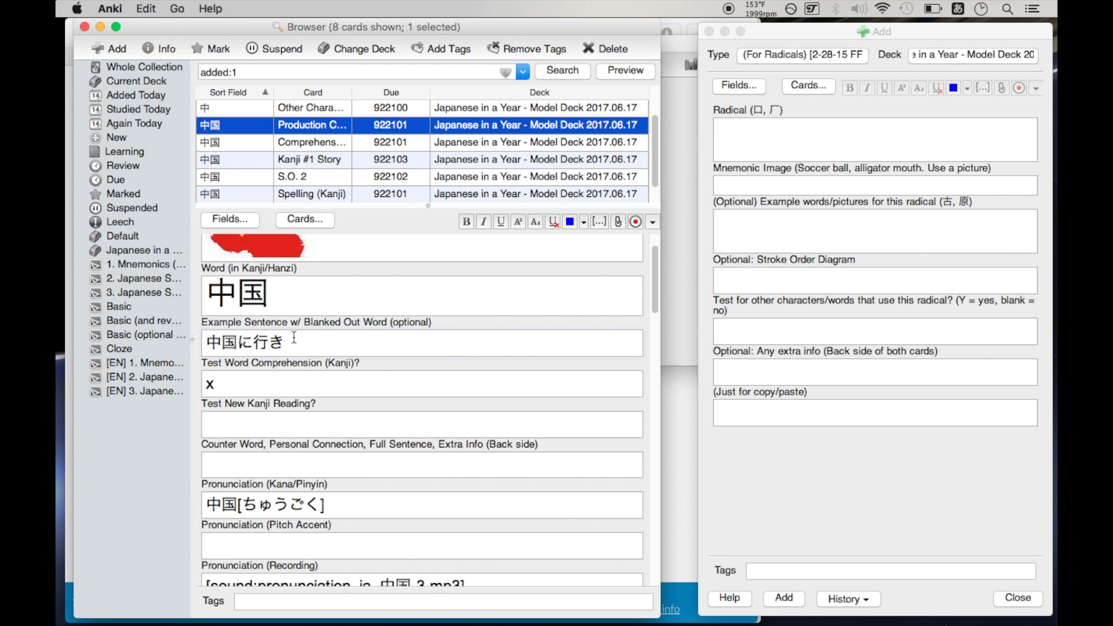
pyautogui.press('space')
pyautogui.press('Escape')
pyautogui.press('BackSpace')
pyautogui.write('きたいです。')
# Blank 中国 to give __に行きたいです and paste the full sentence into Counter Word.
pyautogui.press('super+a')
pyautogui.press('super+c')
pyautogui.click(237, 343)
pyautogui.moveTo(236, 343); pyautogui.dragTo(165, 341)
pyautogui.write('__')
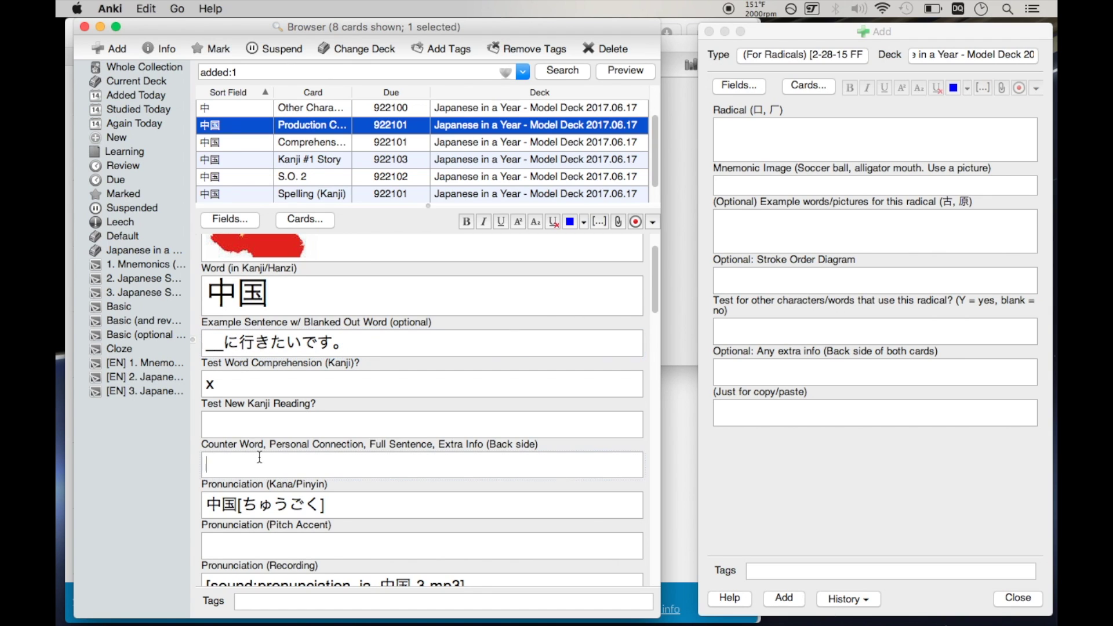
pyautogui.press('super+v')
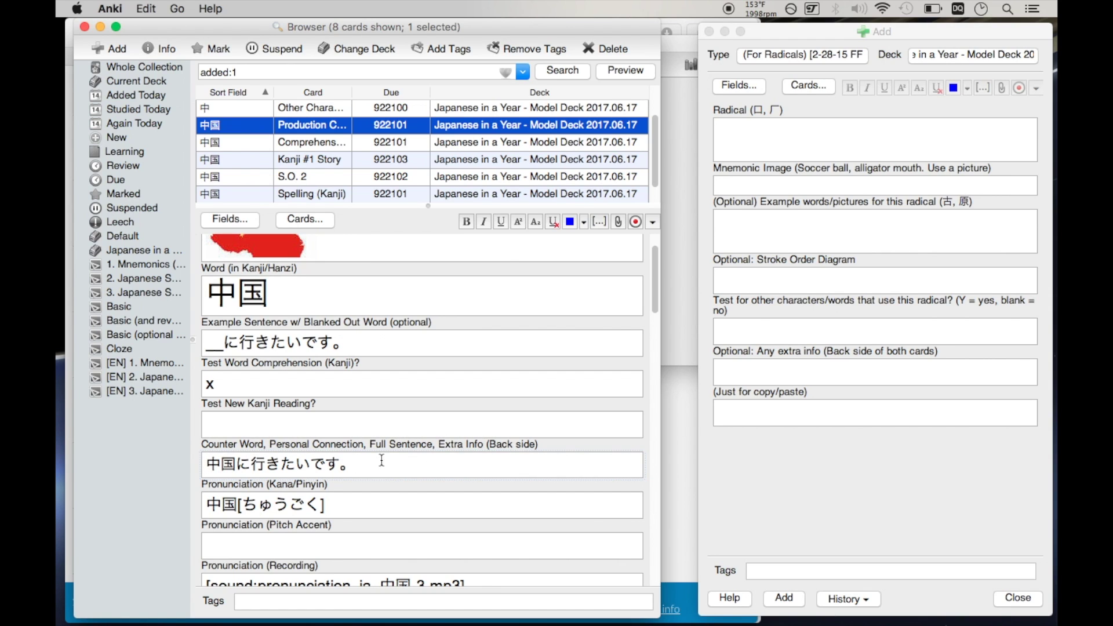
pyautogui.click(319, 222)
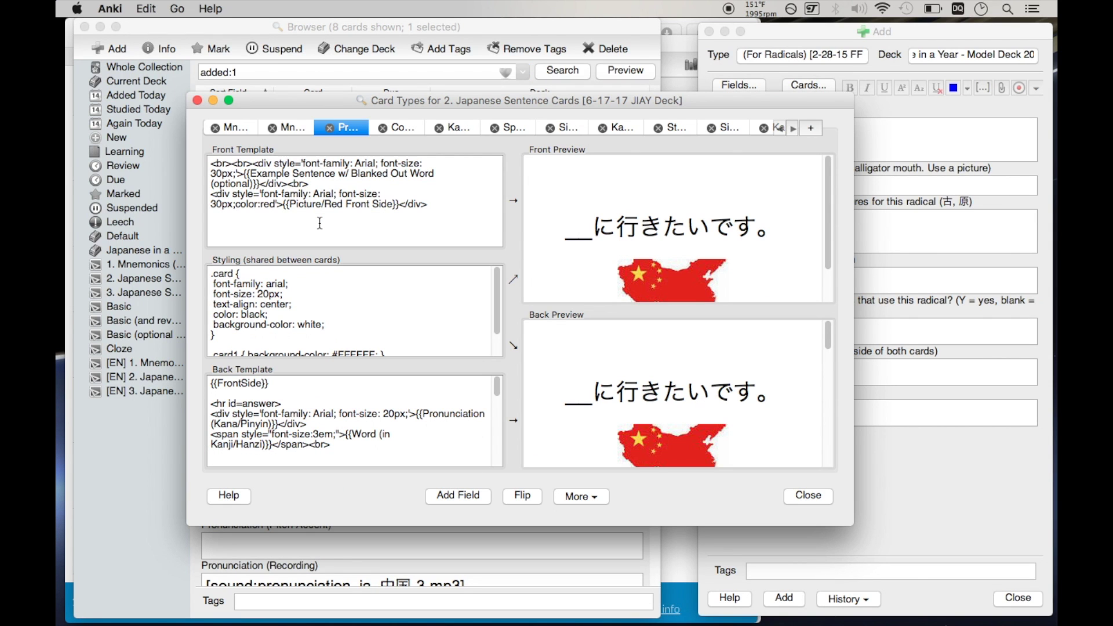
# Preview the Comprehension card's back, then close the Card Types editor.
pyautogui.scroll(-2, 714, 196)
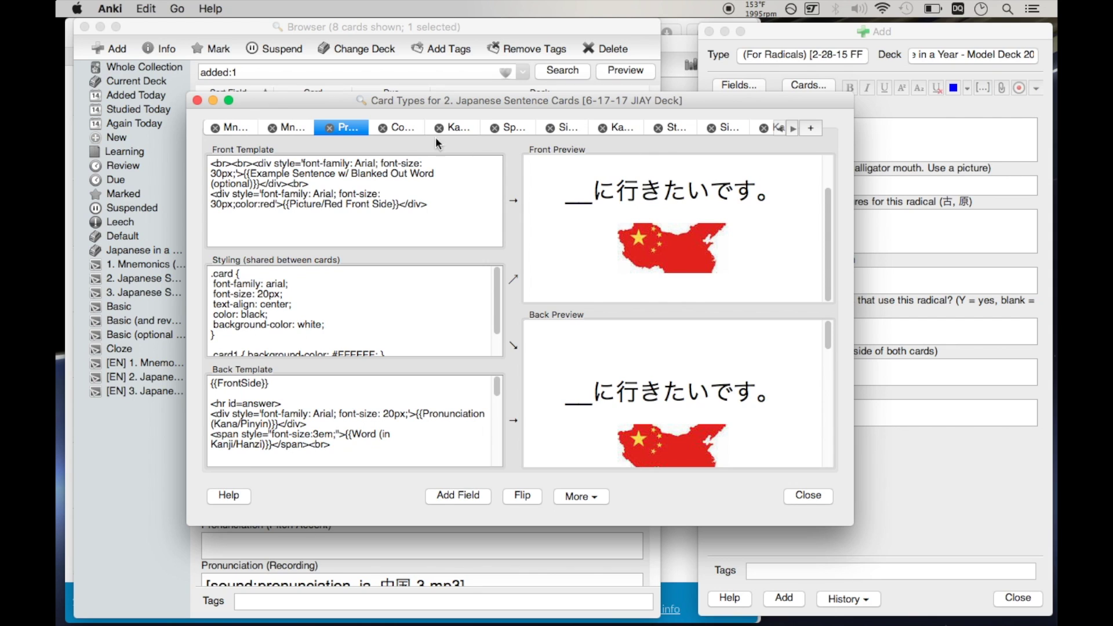
pyautogui.click(412, 126)
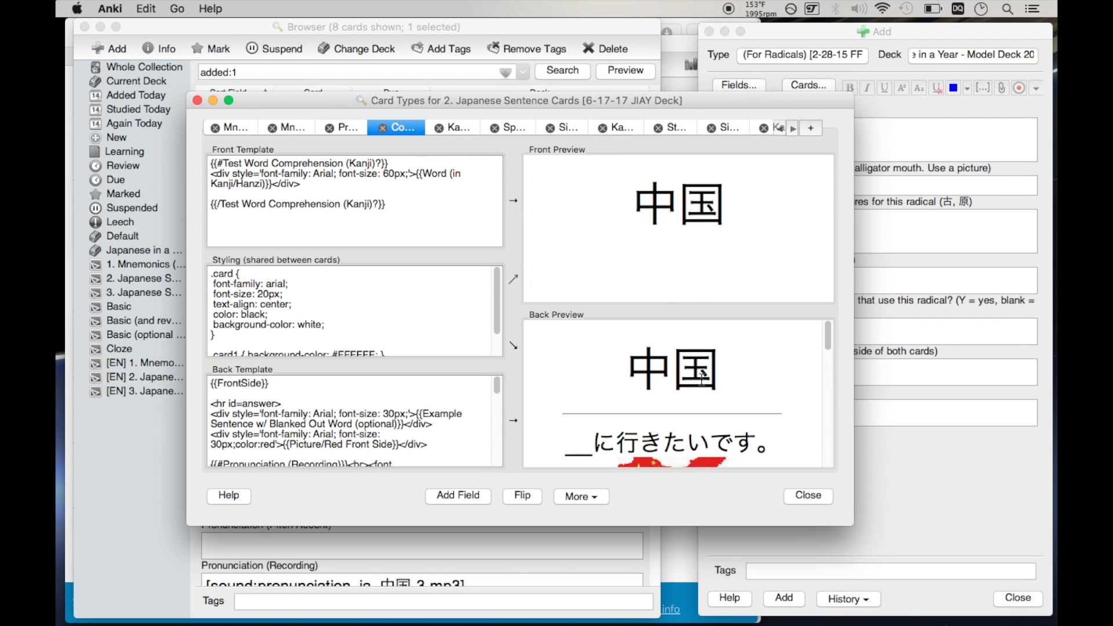
pyautogui.scroll(-5, 702, 378)
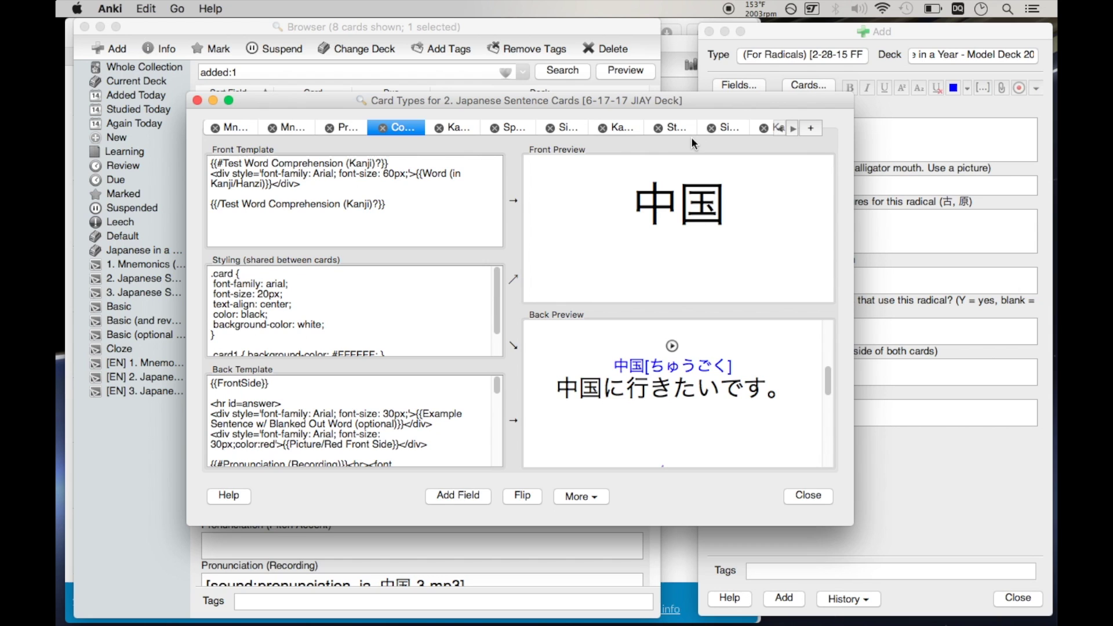
pyautogui.click(811, 495)
# Click through the note's fields down to Test New Kanji Reading.
pyautogui.click(361, 432)
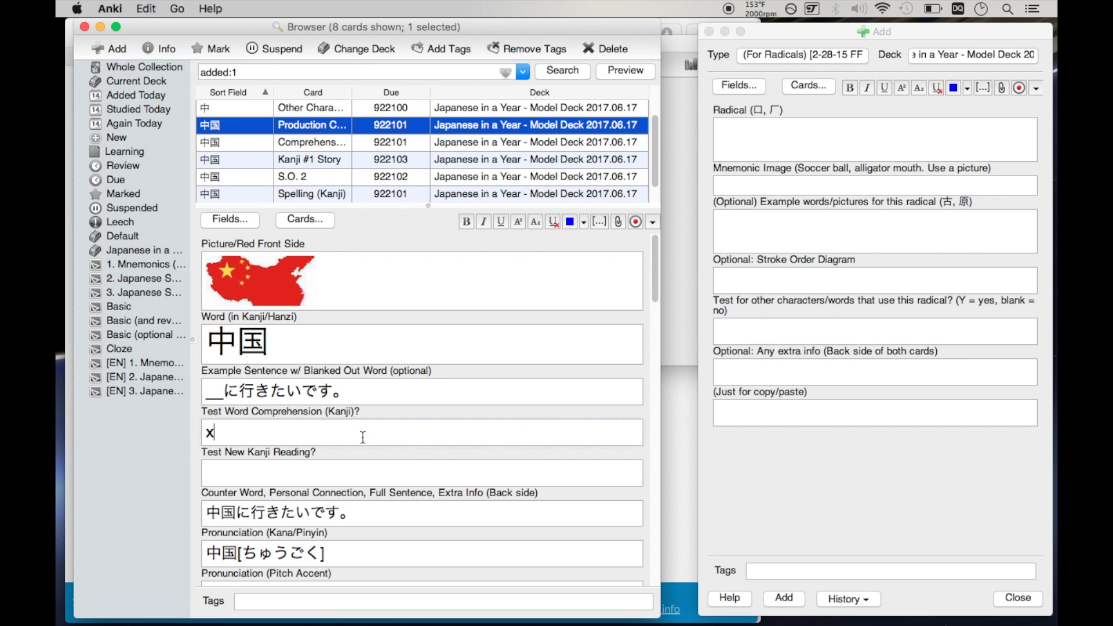
pyautogui.scroll(-5, 363, 437)
pyautogui.scroll(-5, 362, 437)
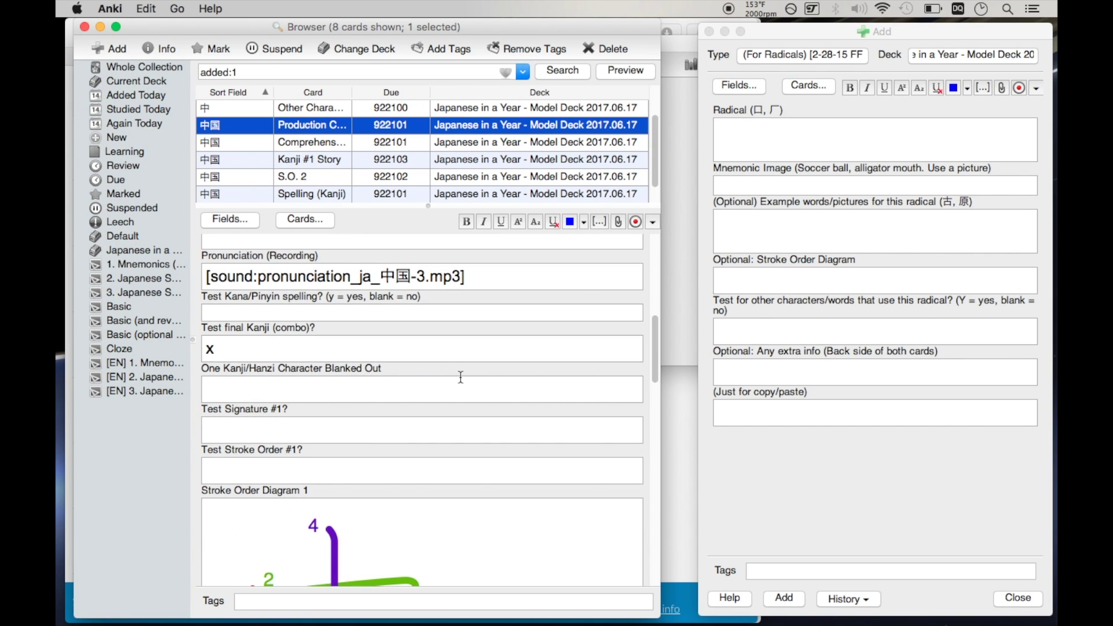
pyautogui.scroll(6, 461, 377)
pyautogui.scroll(4, 460, 377)
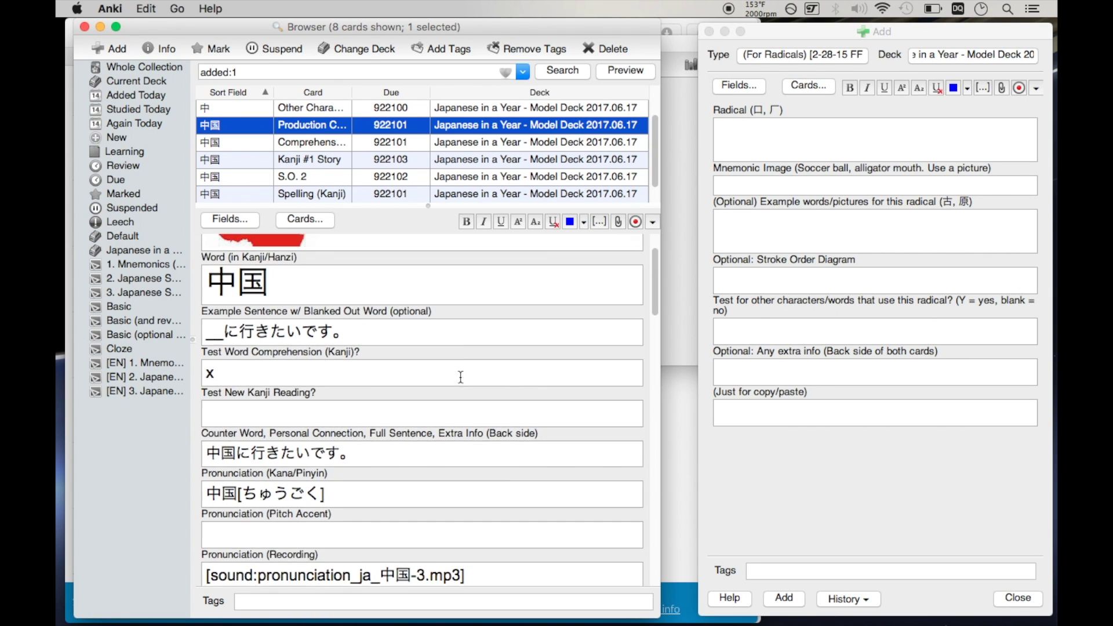
pyautogui.click(247, 445)
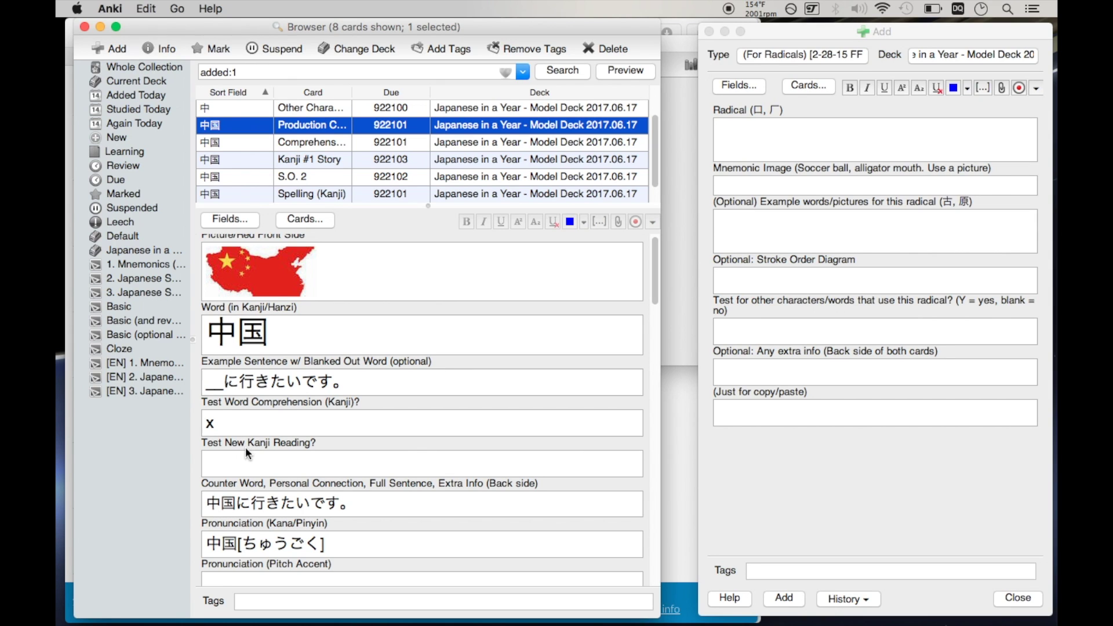
pyautogui.click(239, 469)
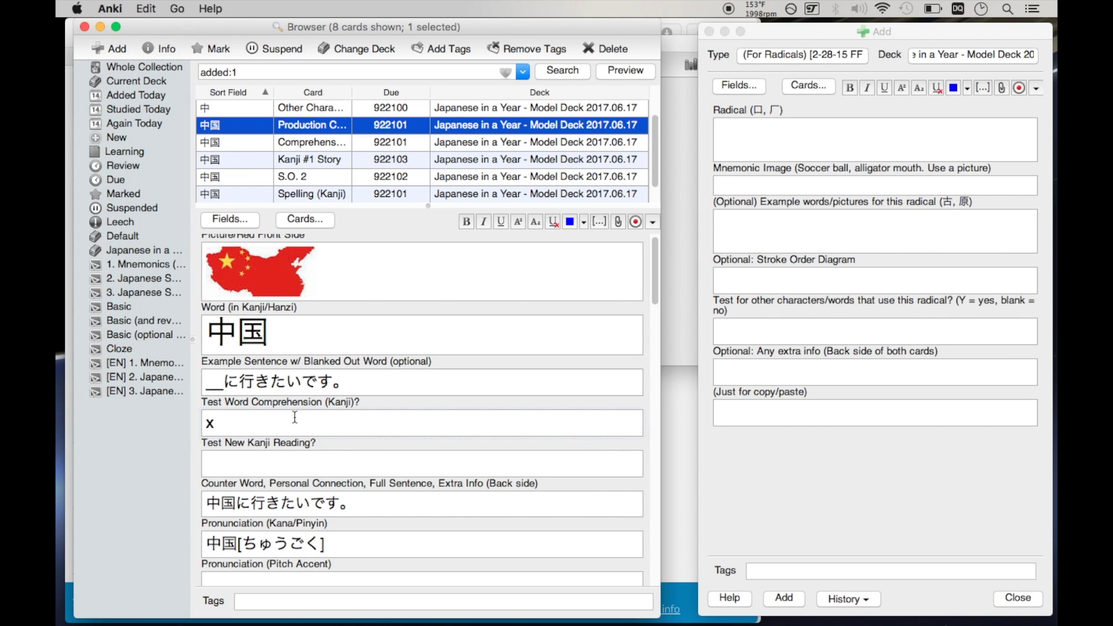
# Delete the example sentence text and erase 中国 from the Word field.
pyautogui.tripleClick(329, 381)
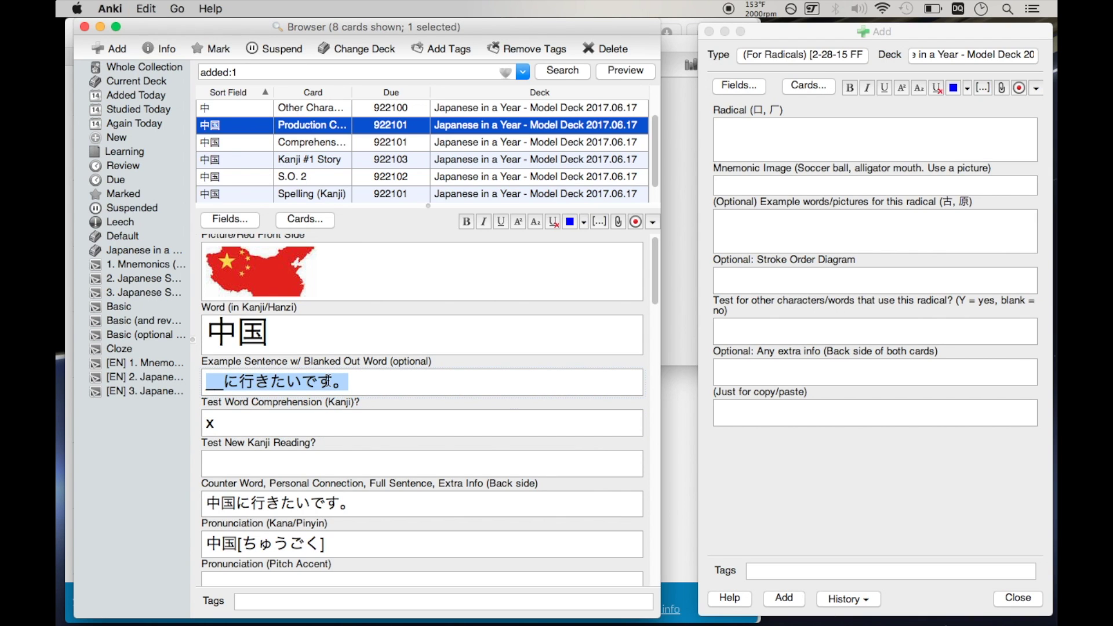
pyautogui.press('BackSpace')
pyautogui.click(292, 331)
pyautogui.press('BackSpace')
pyautogui.press('BackSpace')
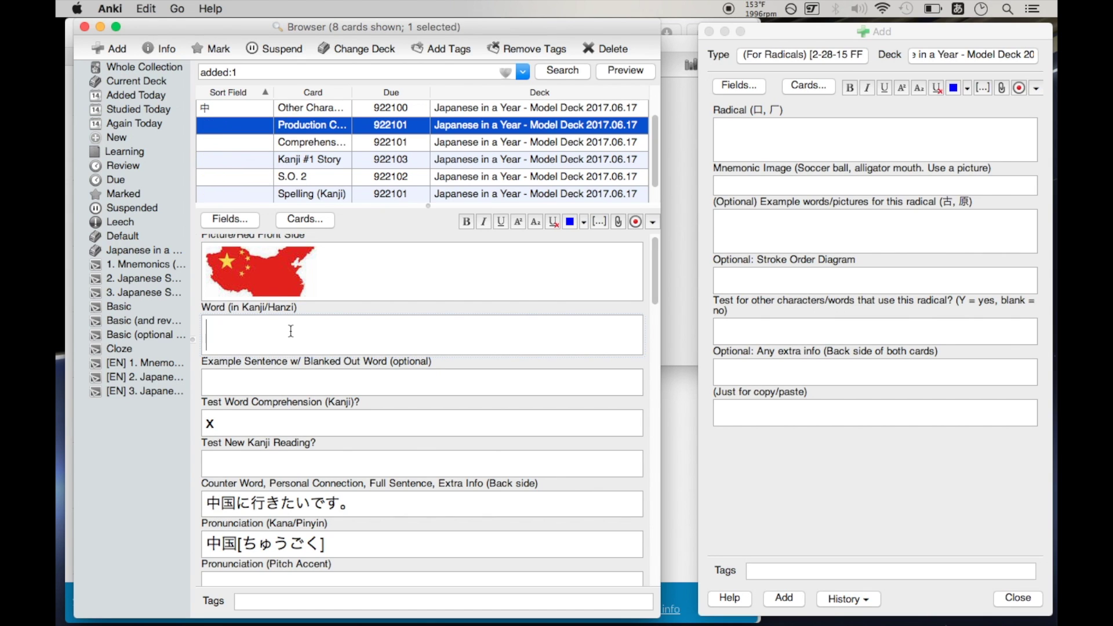
# Remove the flag picture, switch the note type to 2. Japanese Sentence Cards, and close the Browser.
pyautogui.write('生')
pyautogui.click(343, 289)
pyautogui.press('BackSpace')
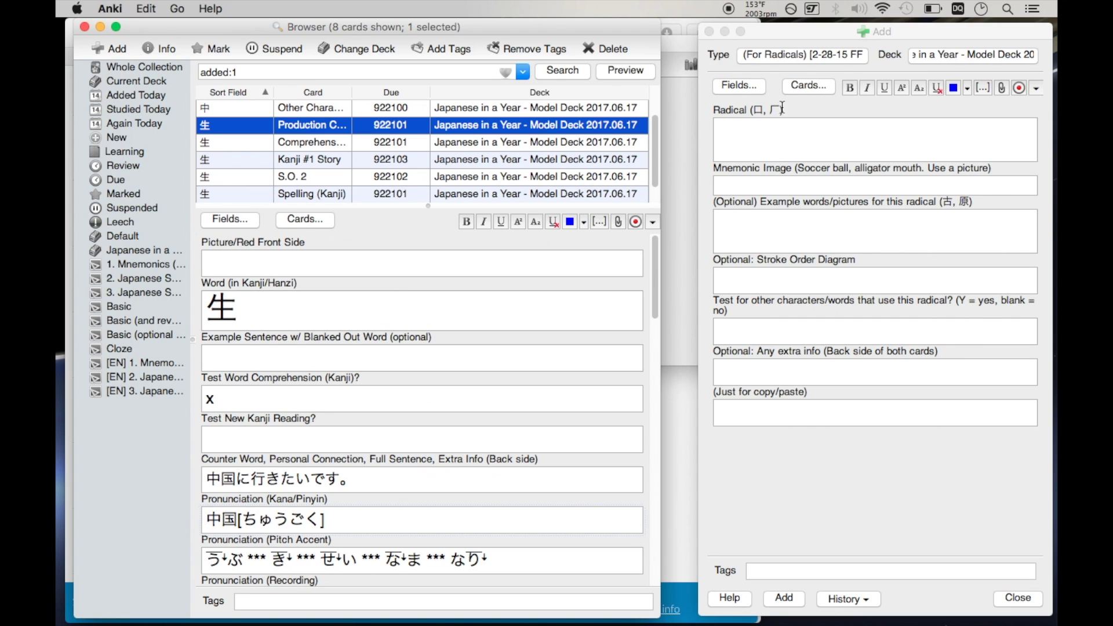
pyautogui.click(805, 56)
pyautogui.press('Down')
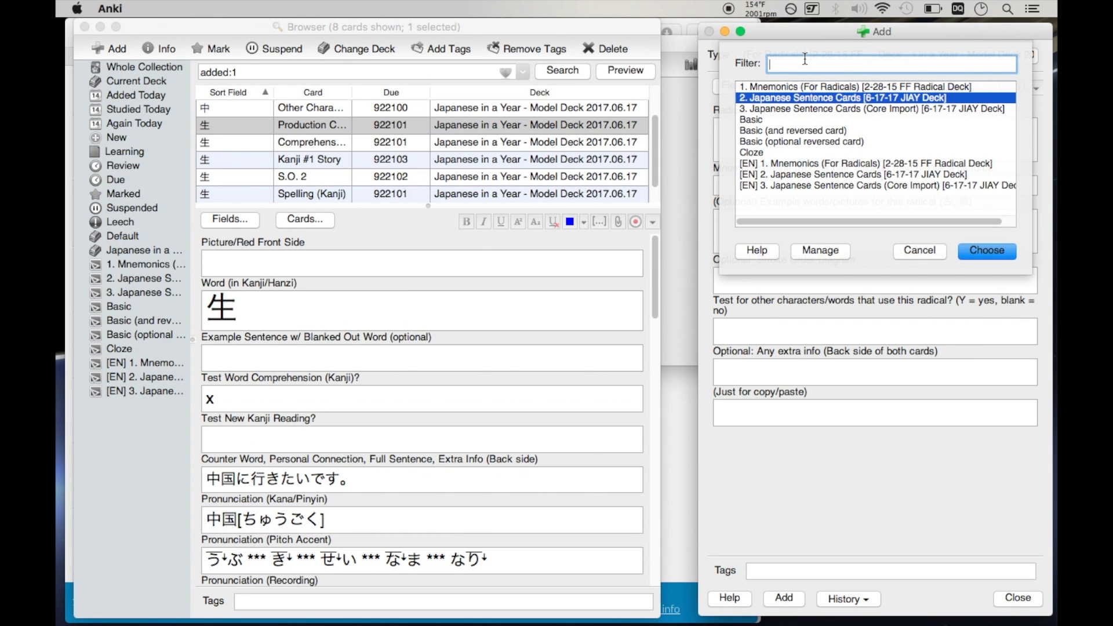
pyautogui.press('Return')
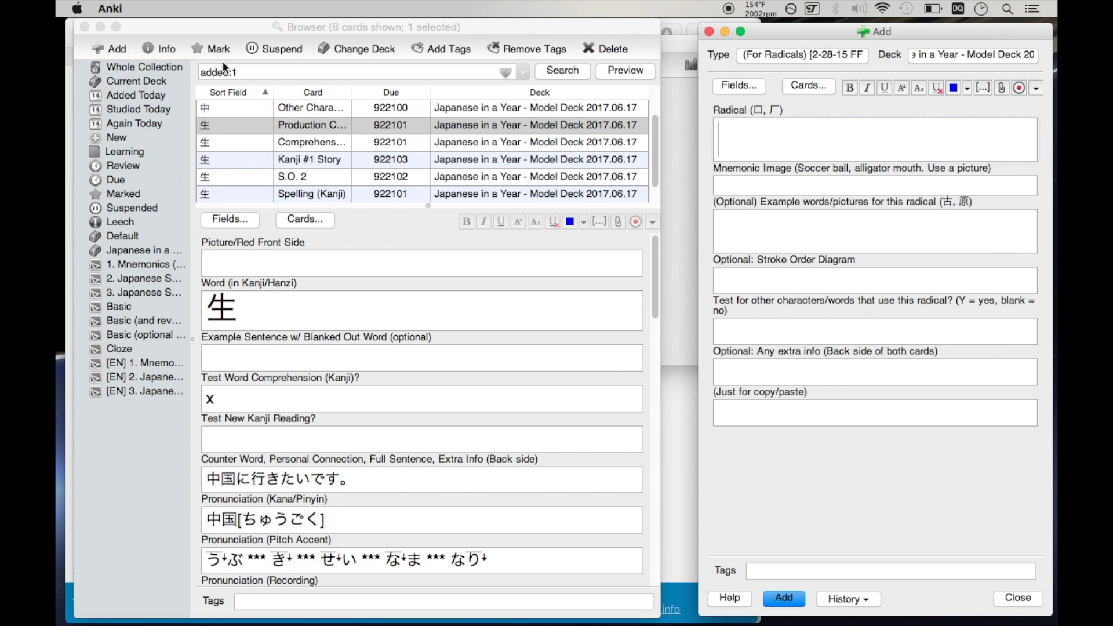
pyautogui.click(84, 27)
# Enter 生 in the Word field so the reading 生[なま] is generated.
pyautogui.click(724, 174)
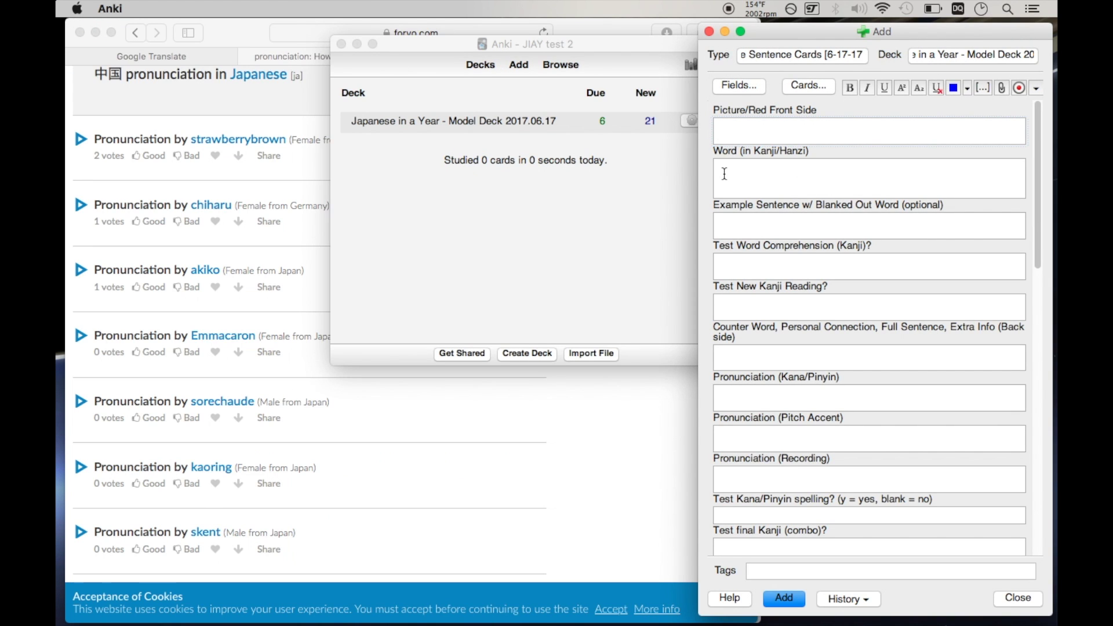
pyautogui.write('生')
pyautogui.press('Return')
pyautogui.press('Tab')
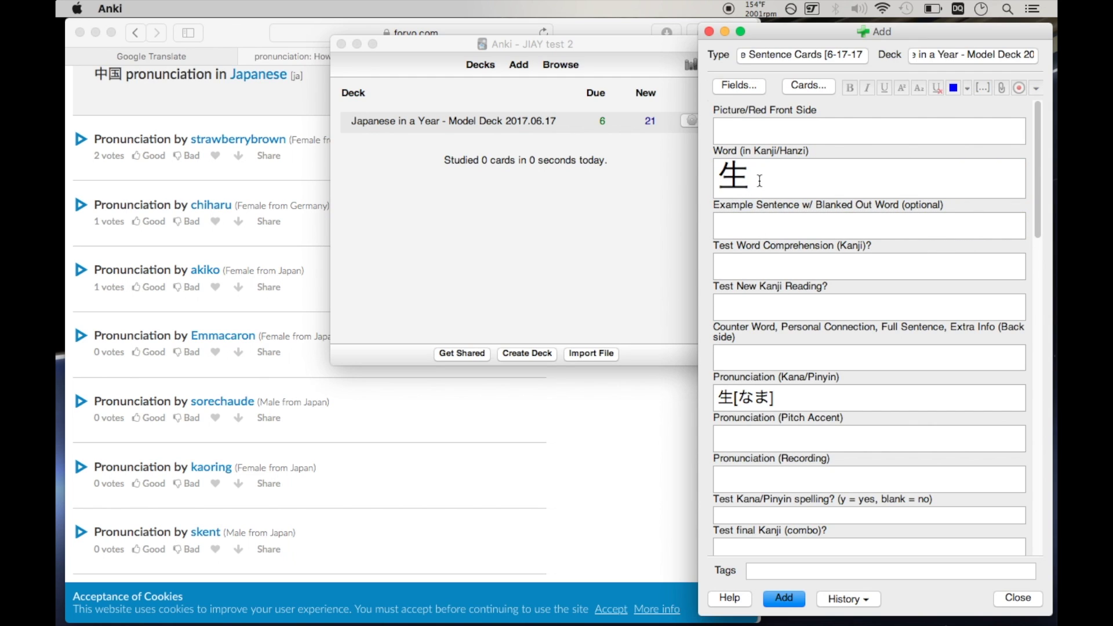
# Delete the 学生 text mistakenly entered in the picture field.
pyautogui.click(744, 231)
pyautogui.click(753, 125)
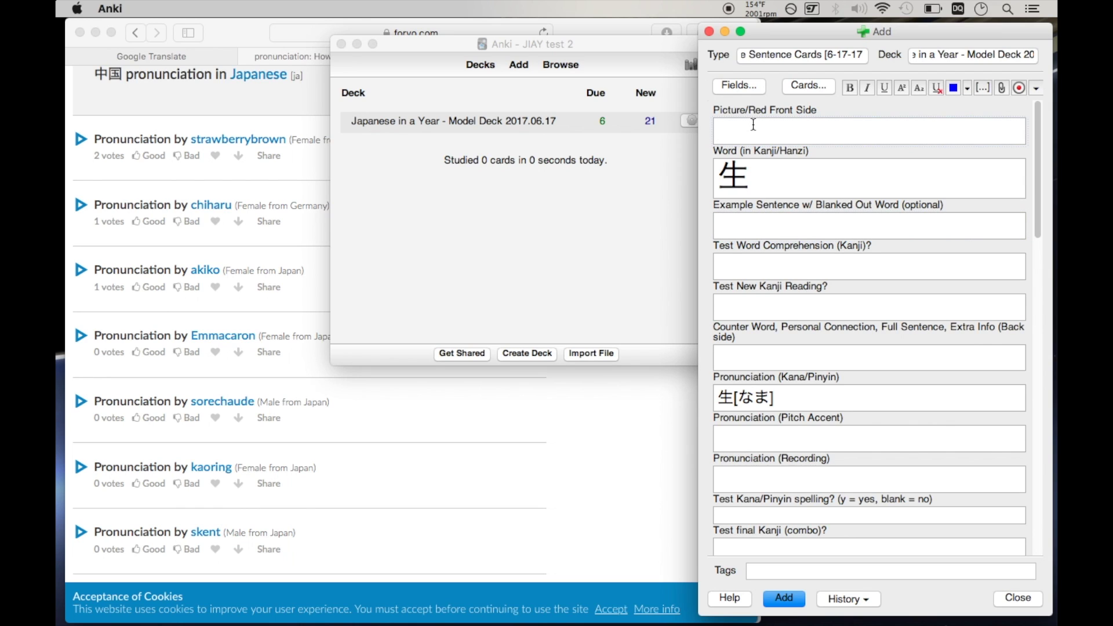
pyautogui.hotkey('ctrl', 'space')
pyautogui.write('gakusei')
pyautogui.press('Return')
pyautogui.hotkey('shift', 'Left')
pyautogui.hotkey('shift', 'Left')
pyautogui.press('BackSpace')
# Type the example sentence 生の魚 in the Example Sentence field.
pyautogui.click(764, 221)
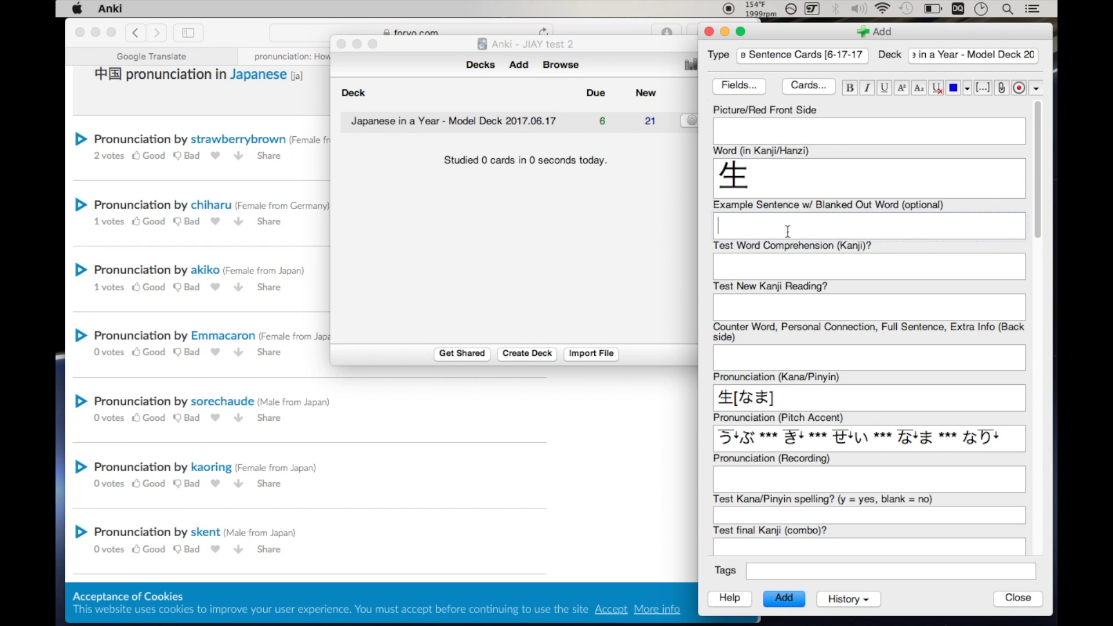
pyautogui.hotkey('ctrl', 'space')
pyautogui.write('nama')
pyautogui.press('space')
pyautogui.write('no')
pyautogui.click(786, 231)
pyautogui.write('sakana')
pyautogui.press('space')
pyautogui.press('Return')
# Copy the sentence 生の魚 and select just 生 within it.
pyautogui.press('Left')
pyautogui.hotkey('shift', 'Left')
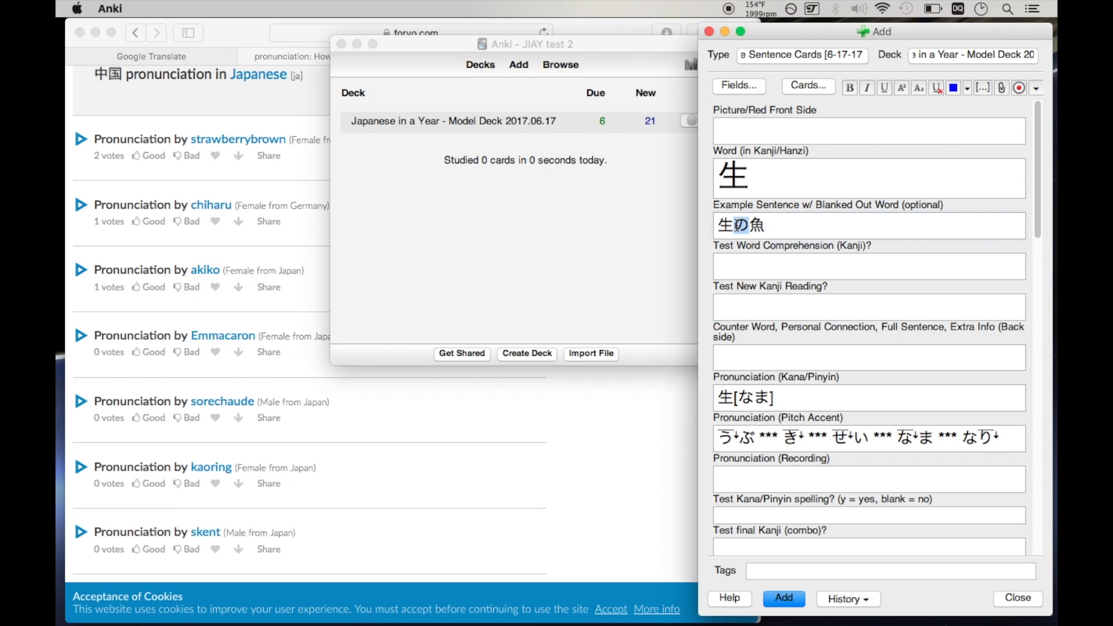
pyautogui.press('super+a')
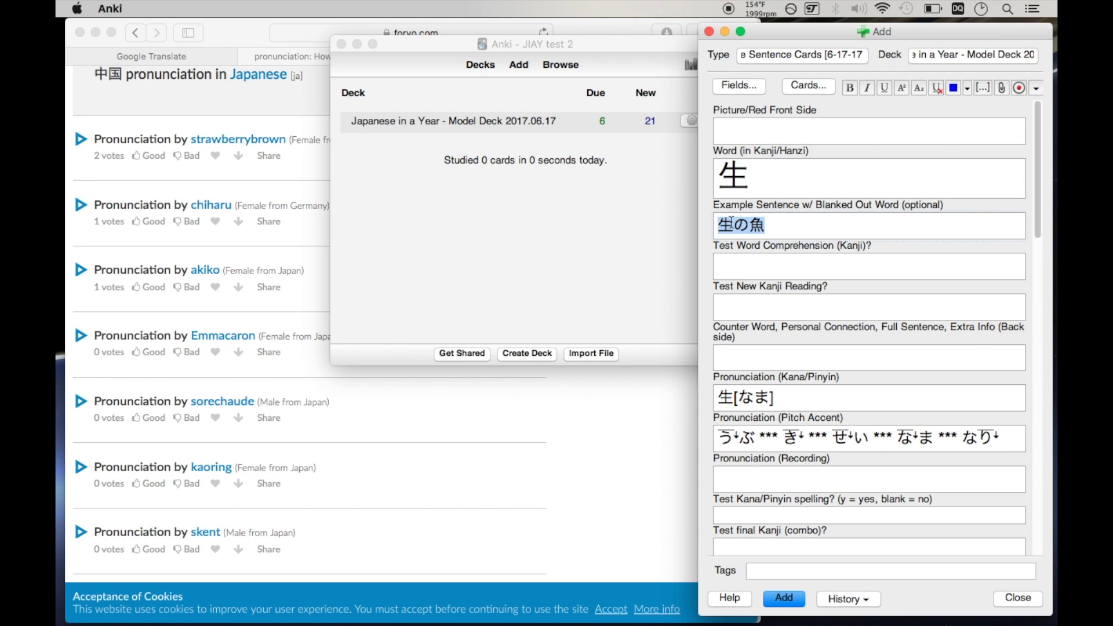
pyautogui.press('Left')
pyautogui.hotkey('shift', 'Right')
pyautogui.hotkey('shift', 'Right')
pyautogui.hotkey('shift', 'Right')
# Paste 生の魚 into Counter Word, blank 生 as __ in the example, and mark Test New Kanji Reading with x.
pyautogui.press('super+c')
pyautogui.click(754, 358)
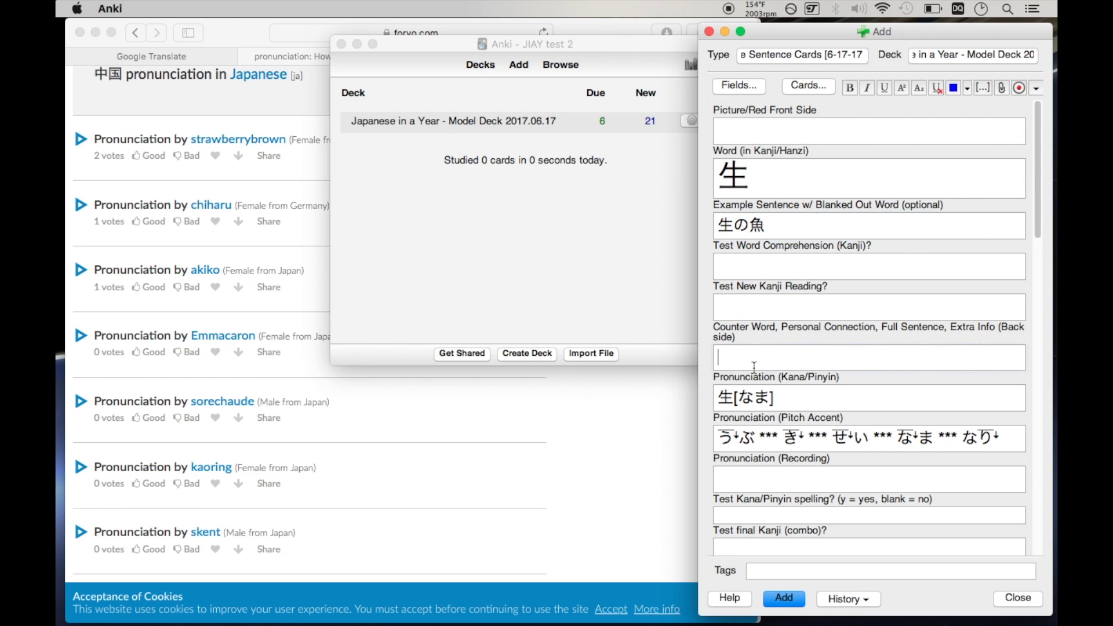
pyautogui.press('super+v')
pyautogui.moveTo(736, 225); pyautogui.dragTo(697, 227)
pyautogui.write('__')
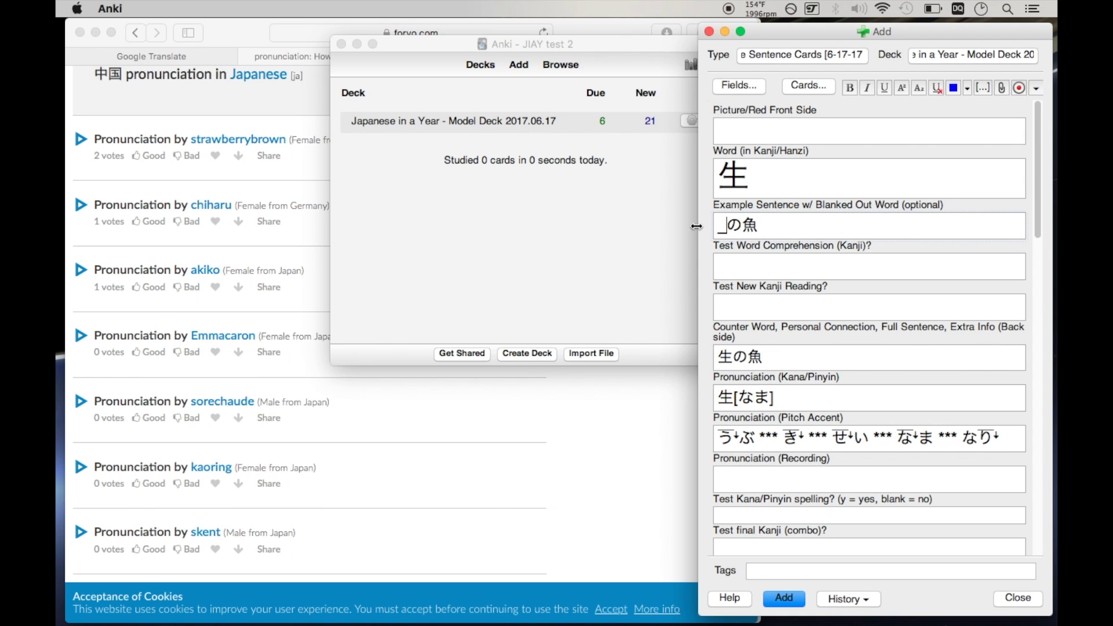
pyautogui.click(781, 299)
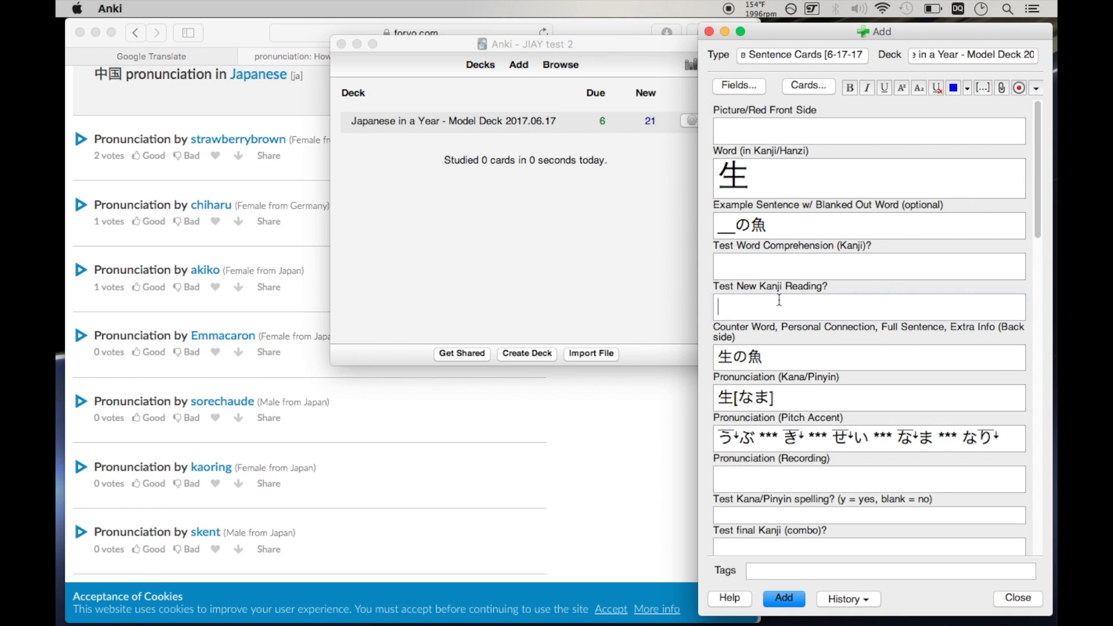
pyautogui.write('x')
# Put a raw fish photo from an image search into the picture field and add the note.
pyautogui.click(746, 125)
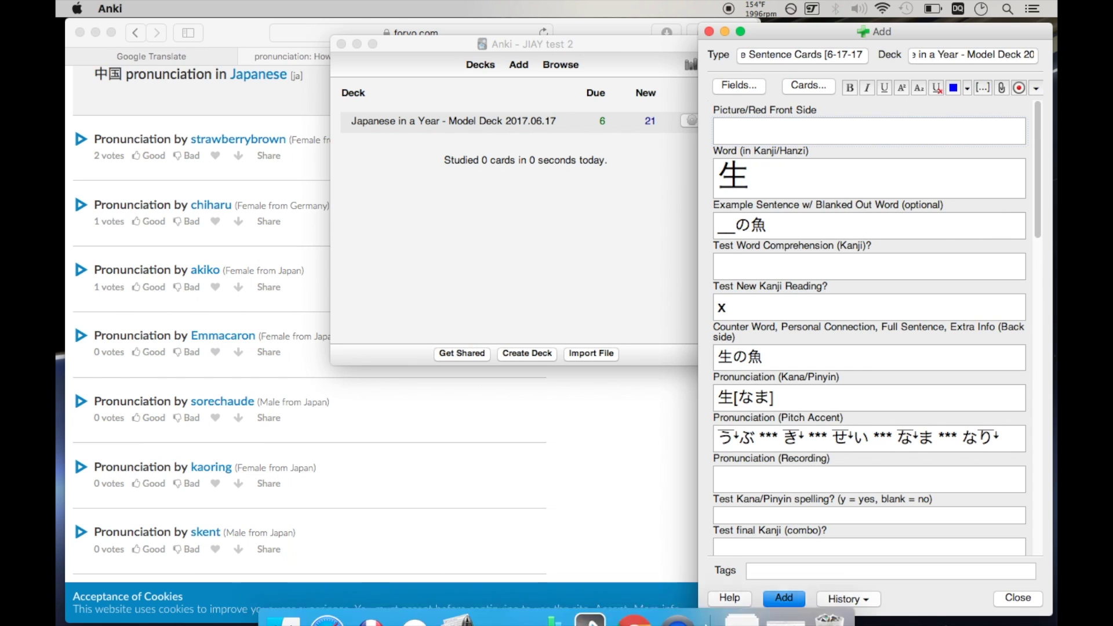
pyautogui.moveTo(425, 600)
pyautogui.click(416, 601)
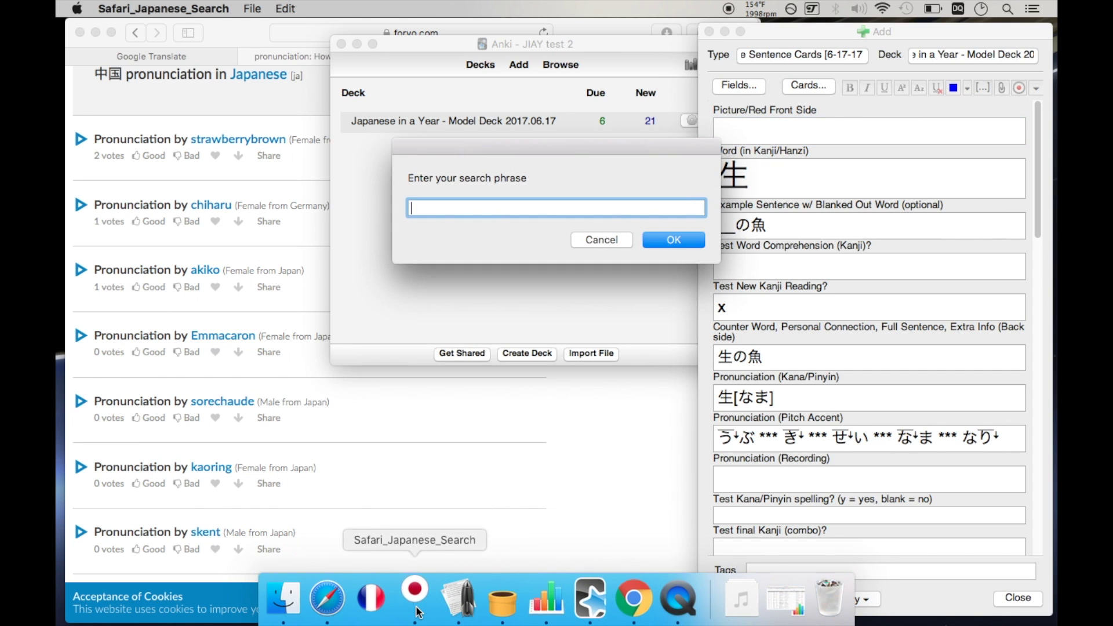
pyautogui.write('raw fish')
pyautogui.press('Return')
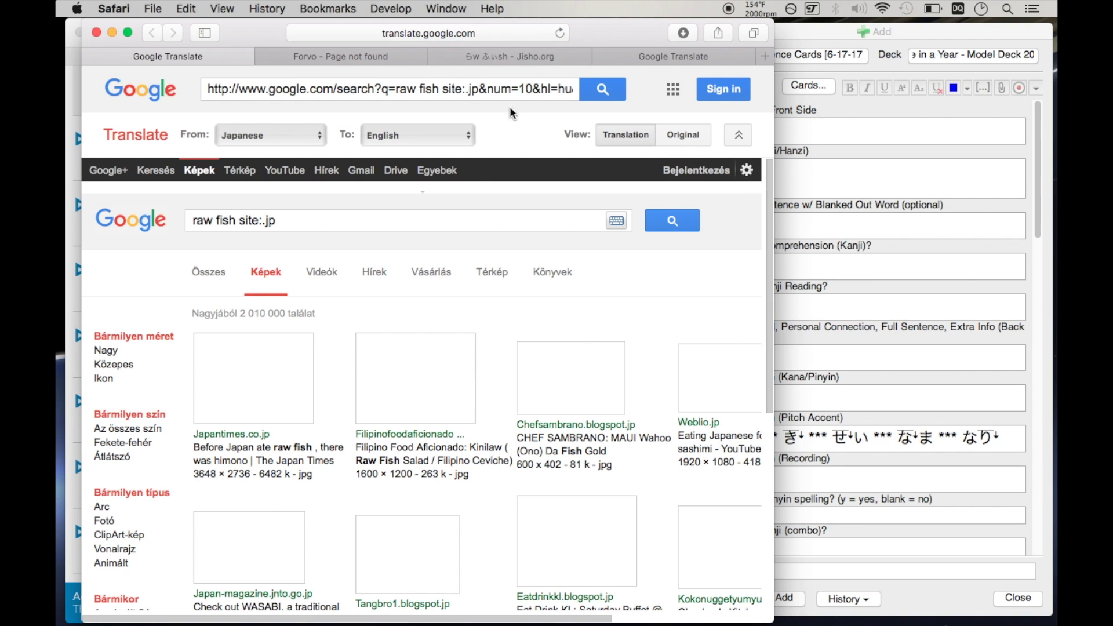
pyautogui.scroll(-6, 436, 322)
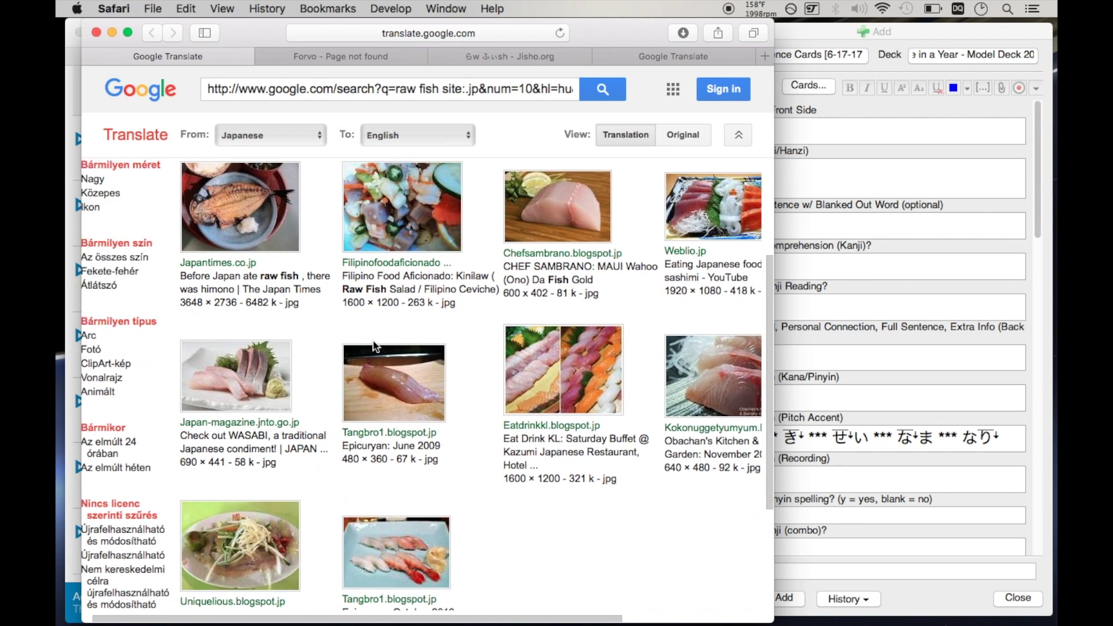
pyautogui.moveTo(487, 204); pyautogui.dragTo(899, 148)
pyautogui.click(898, 143)
pyautogui.press('super+Return')
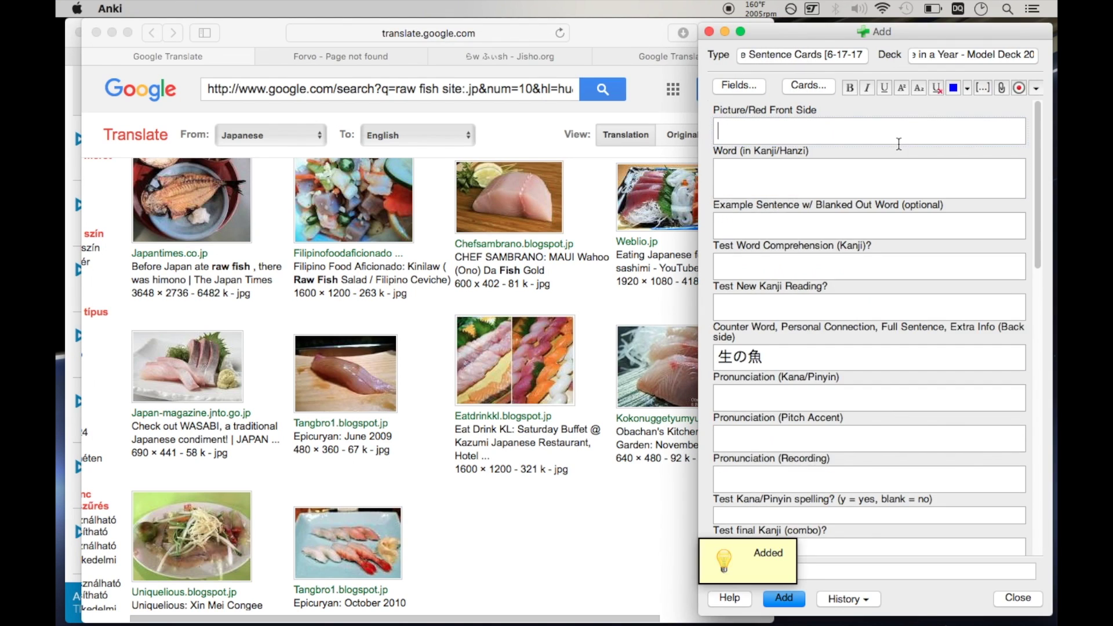
pyautogui.hotkey('ctrl', 'Up')
# Browse Added Today, step through the 生 cards to the fish-picture one, and open its card templates.
pyautogui.click(510, 143)
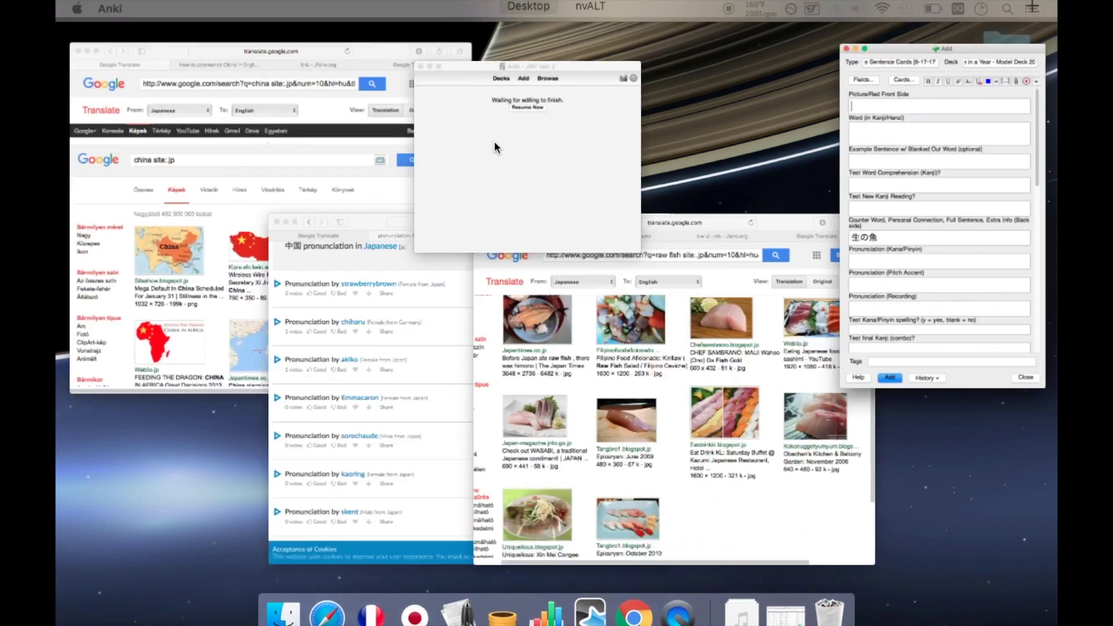
pyautogui.click(559, 65)
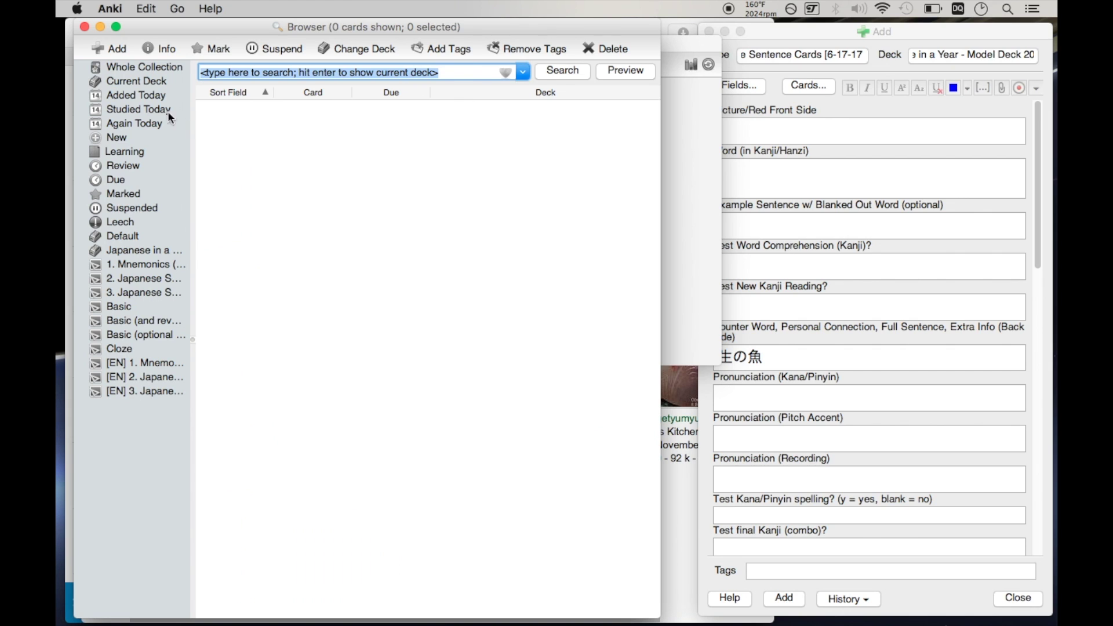
pyautogui.click(137, 96)
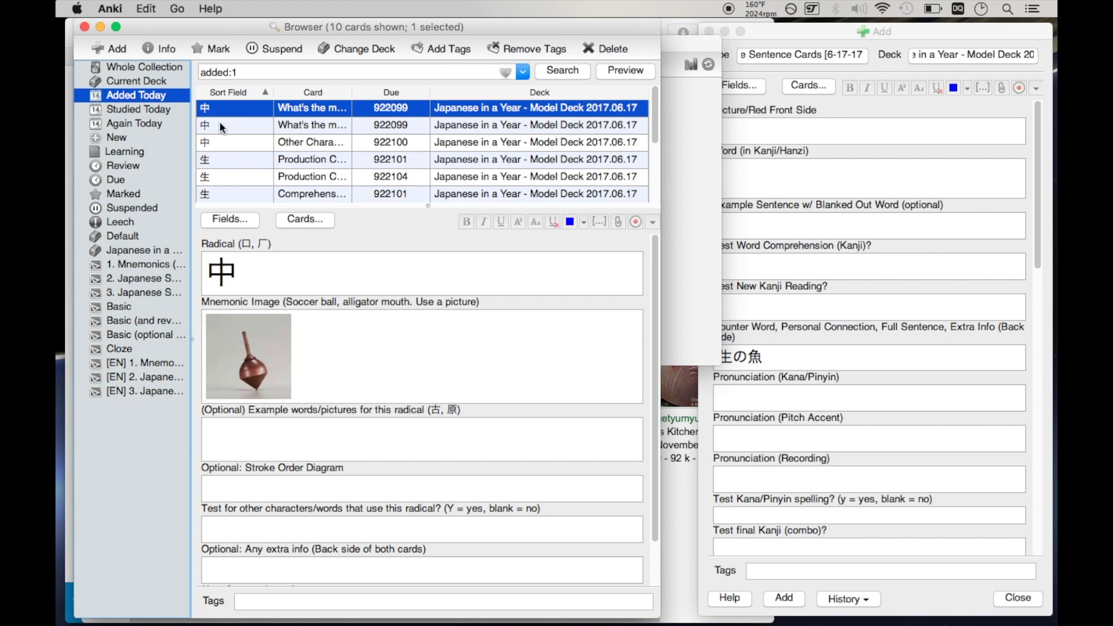
pyautogui.click(260, 159)
pyautogui.scroll(-2, 367, 175)
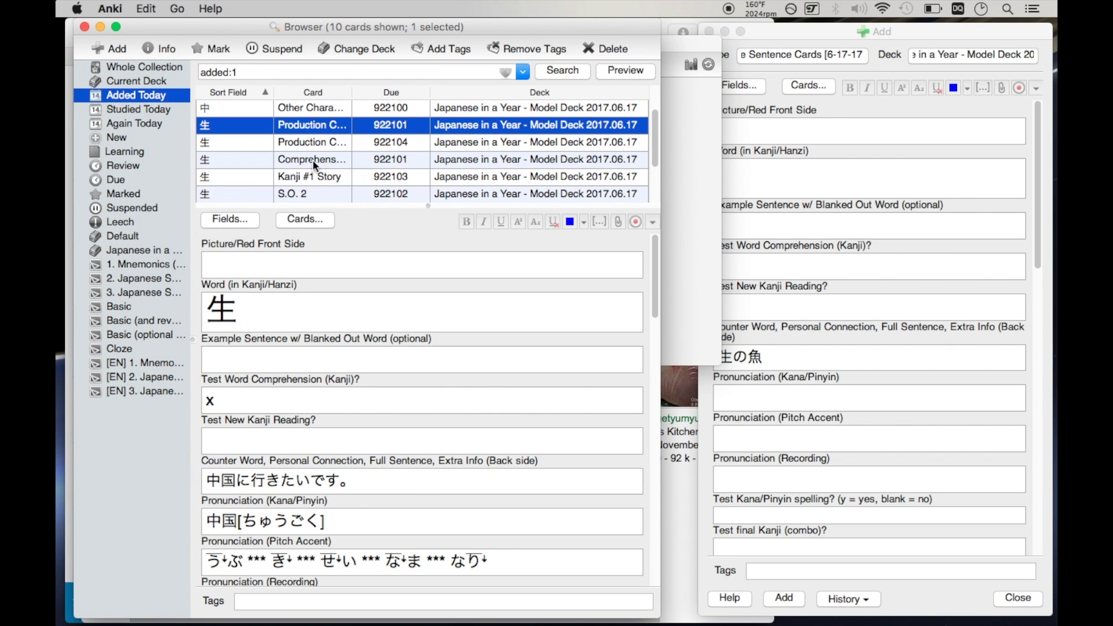
pyautogui.click(252, 159)
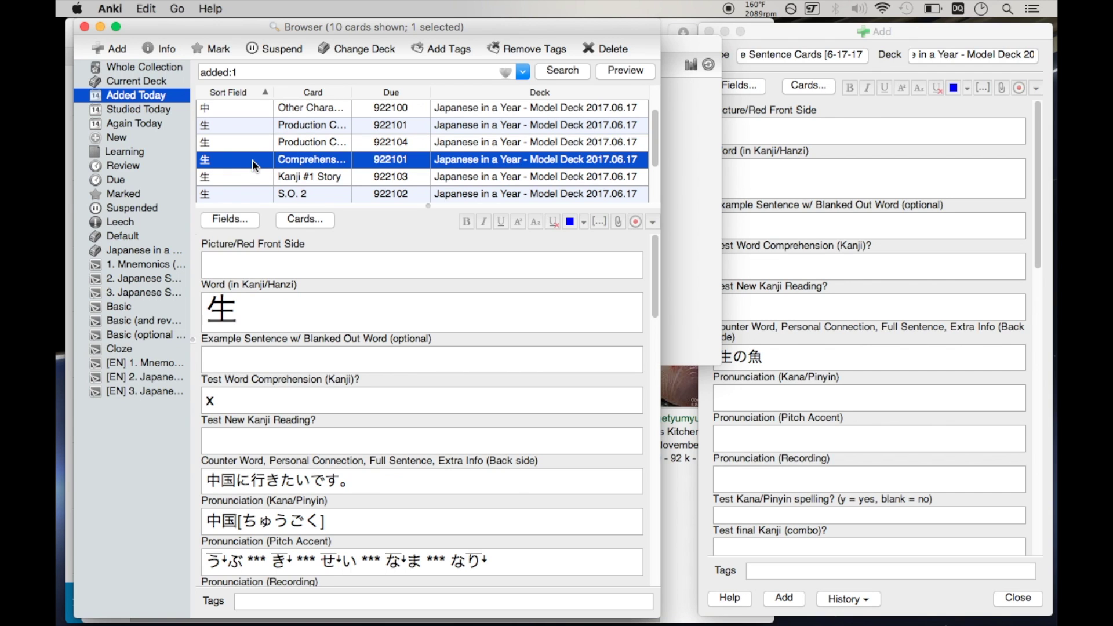
pyautogui.press('Down')
pyautogui.press('Down')
pyautogui.press('Down')
pyautogui.press('Down')
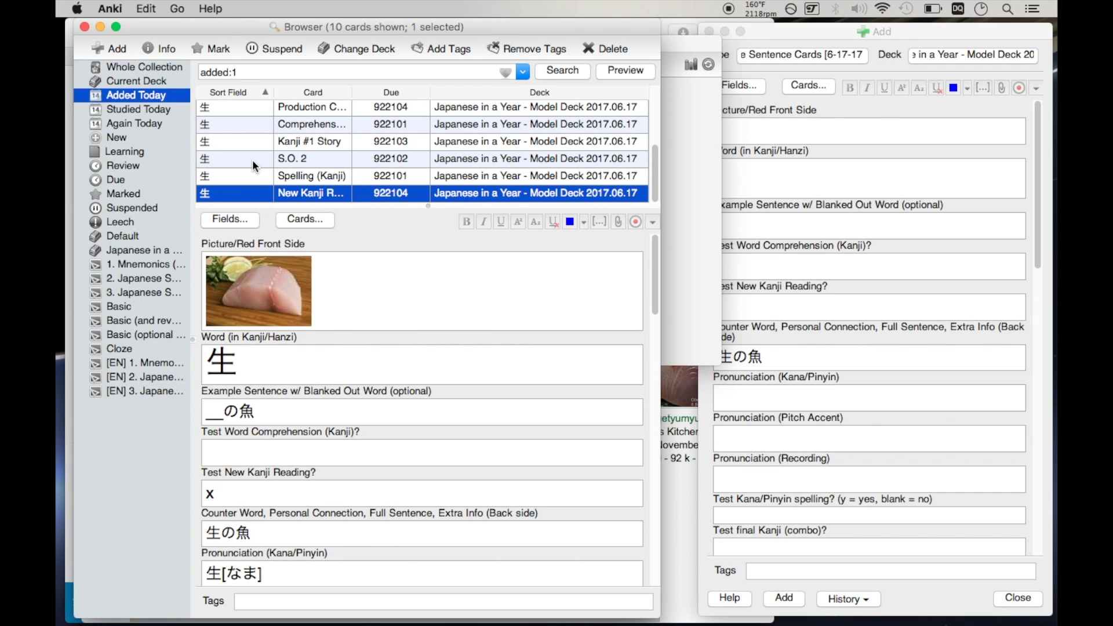
pyautogui.click(316, 221)
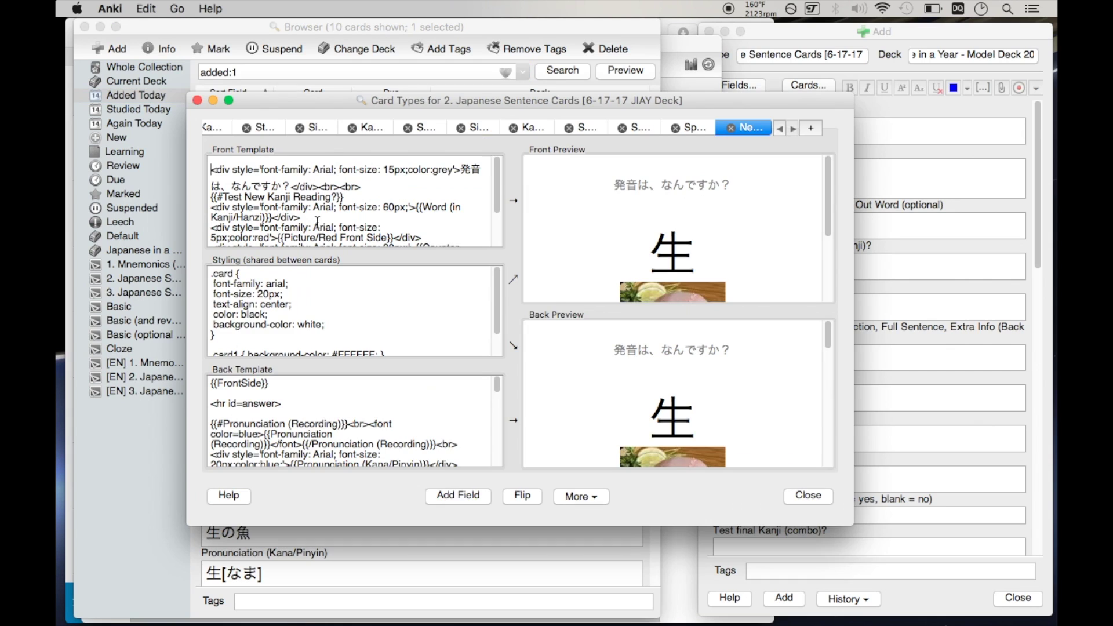
pyautogui.scroll(-3, 693, 189)
pyautogui.scroll(3, 692, 189)
pyautogui.scroll(-3, 713, 205)
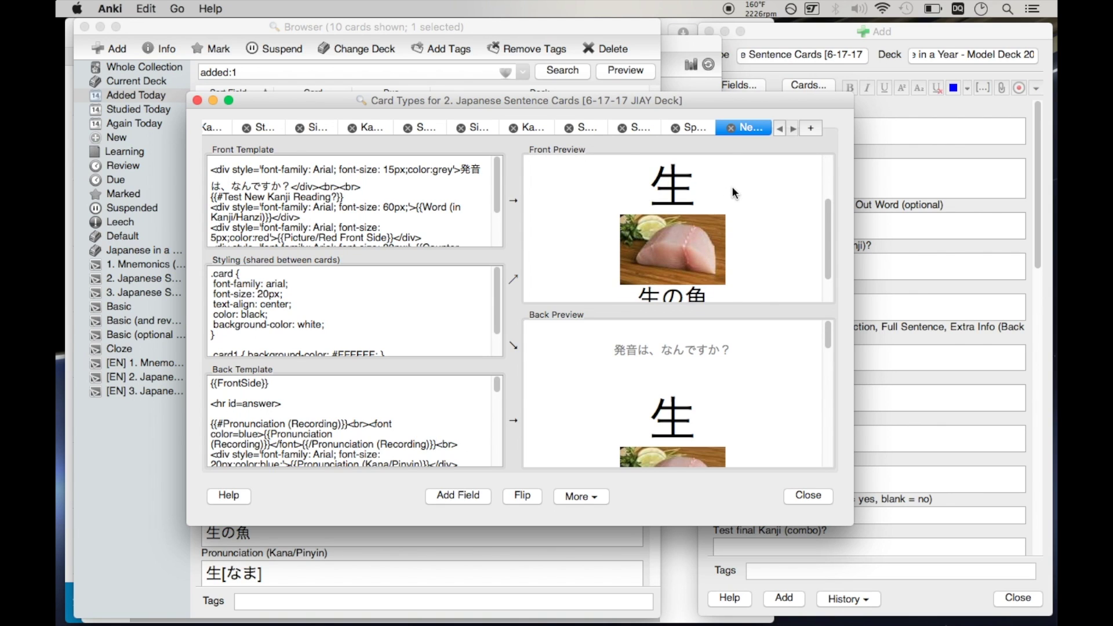
pyautogui.scroll(-1, 686, 240)
pyautogui.moveTo(638, 264); pyautogui.dragTo(711, 260)
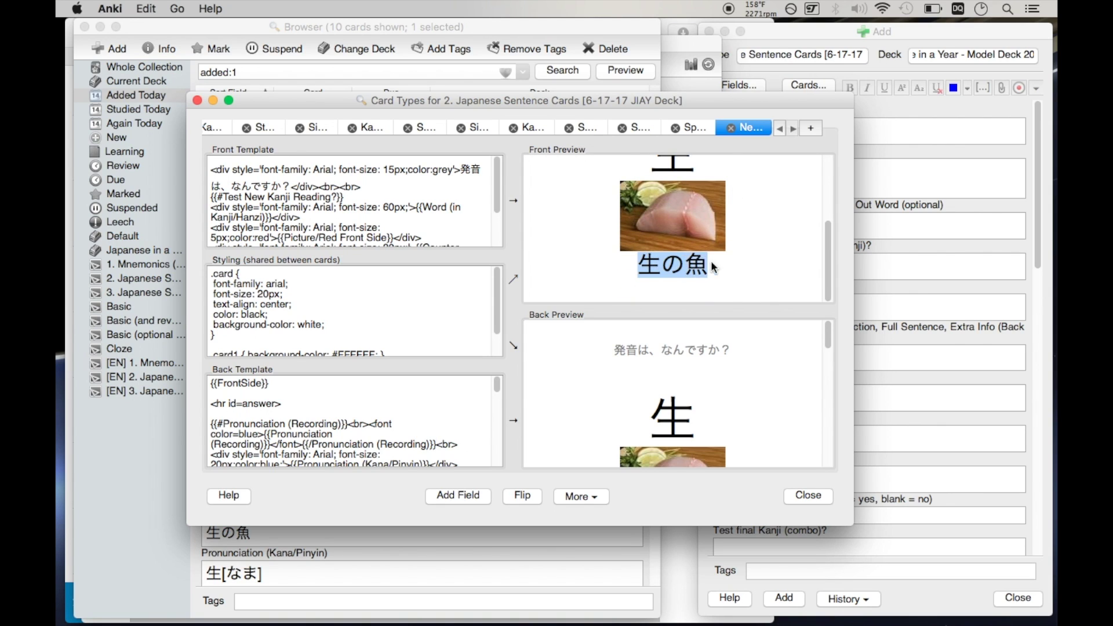
pyautogui.click(719, 261)
pyautogui.scroll(3, 721, 260)
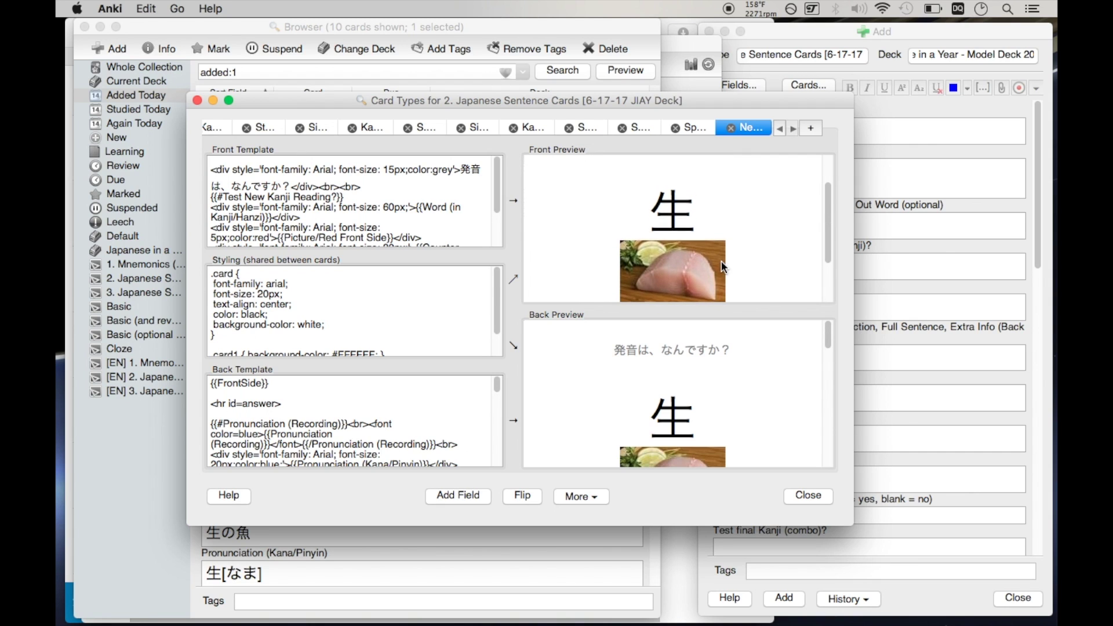
pyautogui.scroll(-3, 704, 367)
pyautogui.scroll(-2, 655, 383)
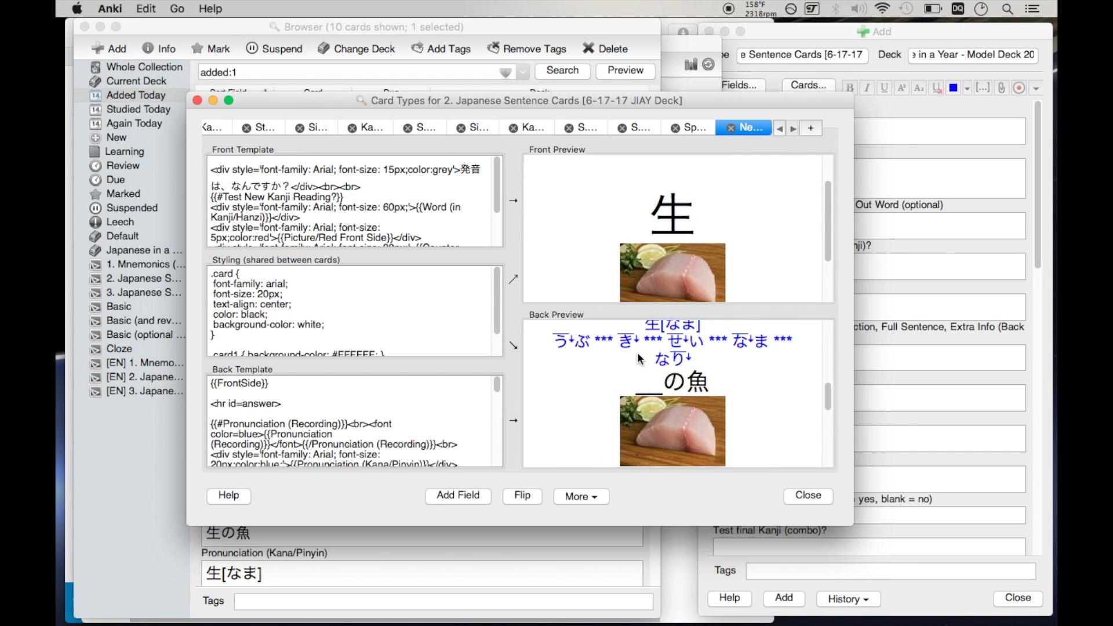
pyautogui.scroll(-5, 767, 371)
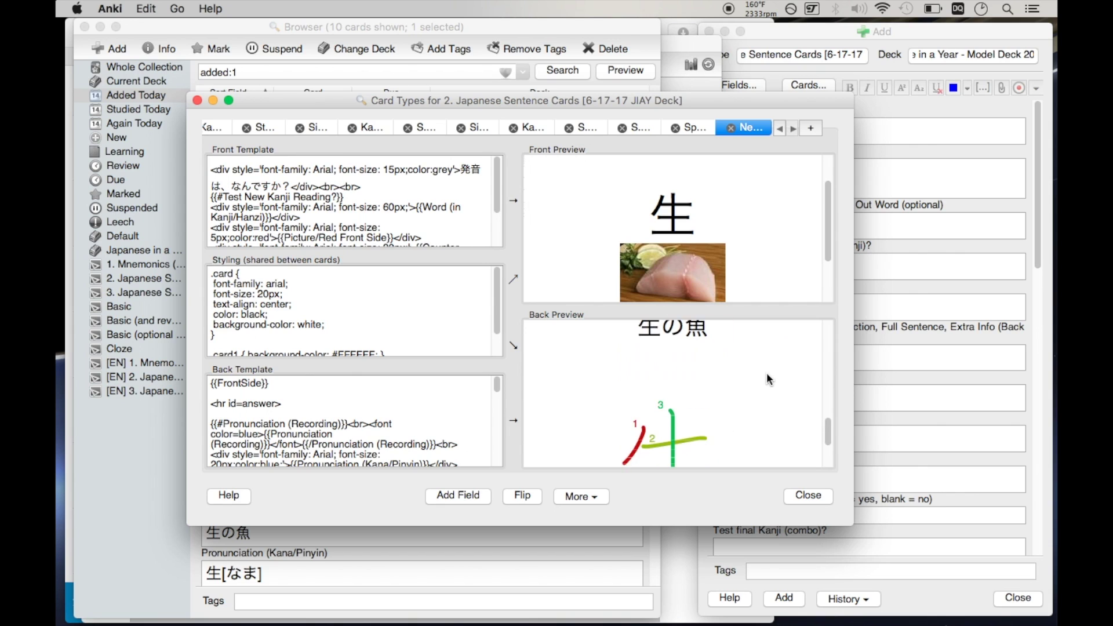
pyautogui.scroll(5, 766, 372)
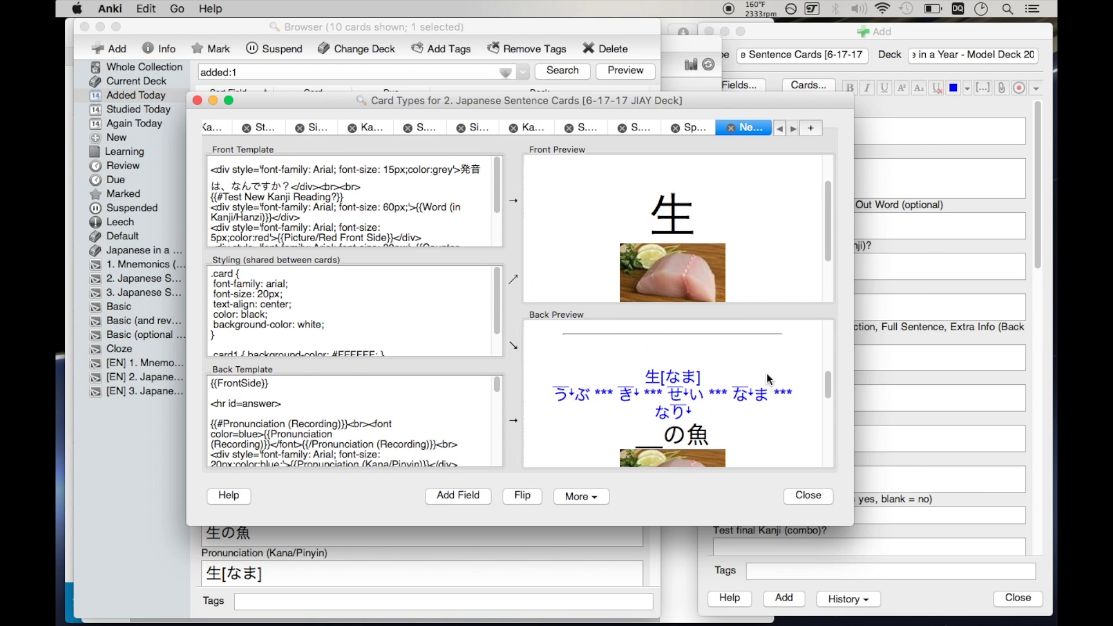
pyautogui.scroll(5, 726, 374)
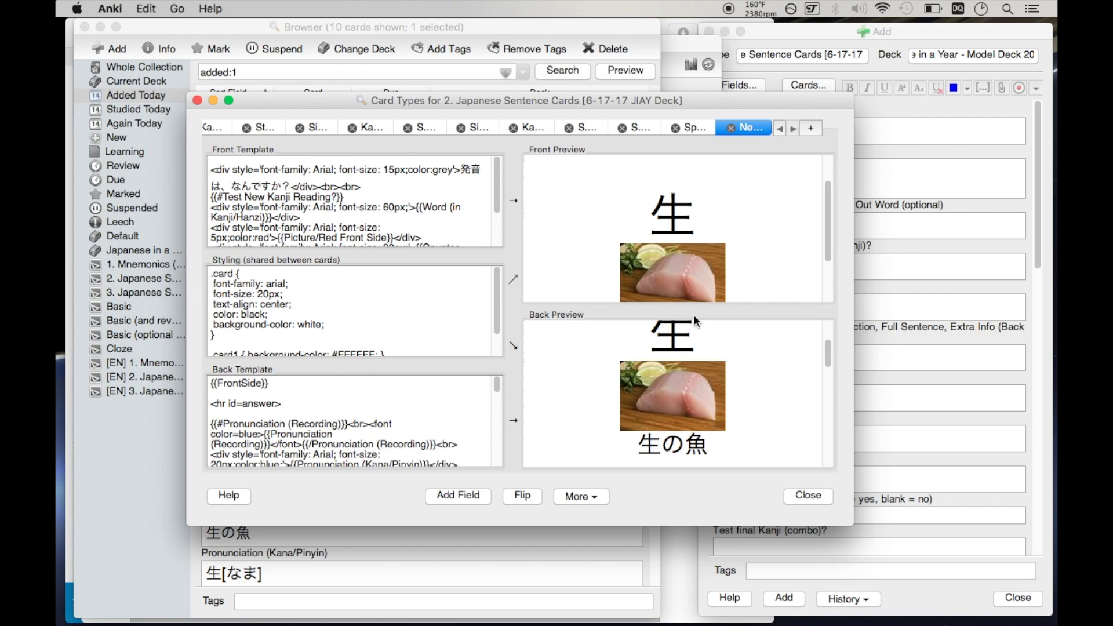
pyautogui.scroll(3, 700, 324)
pyautogui.scroll(-3, 687, 220)
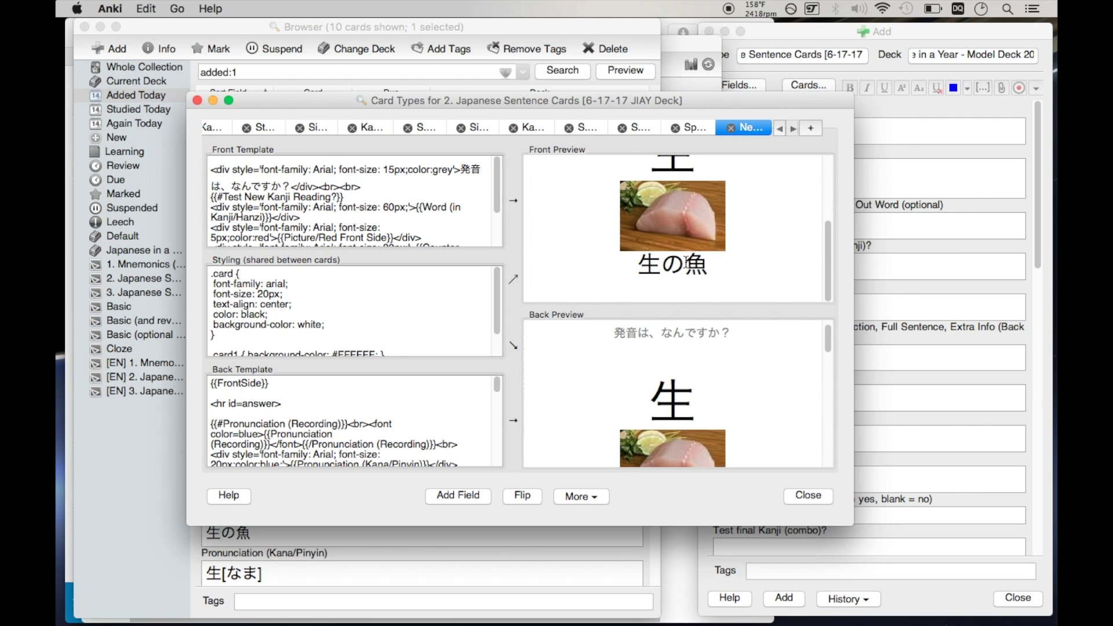
pyautogui.scroll(3, 755, 191)
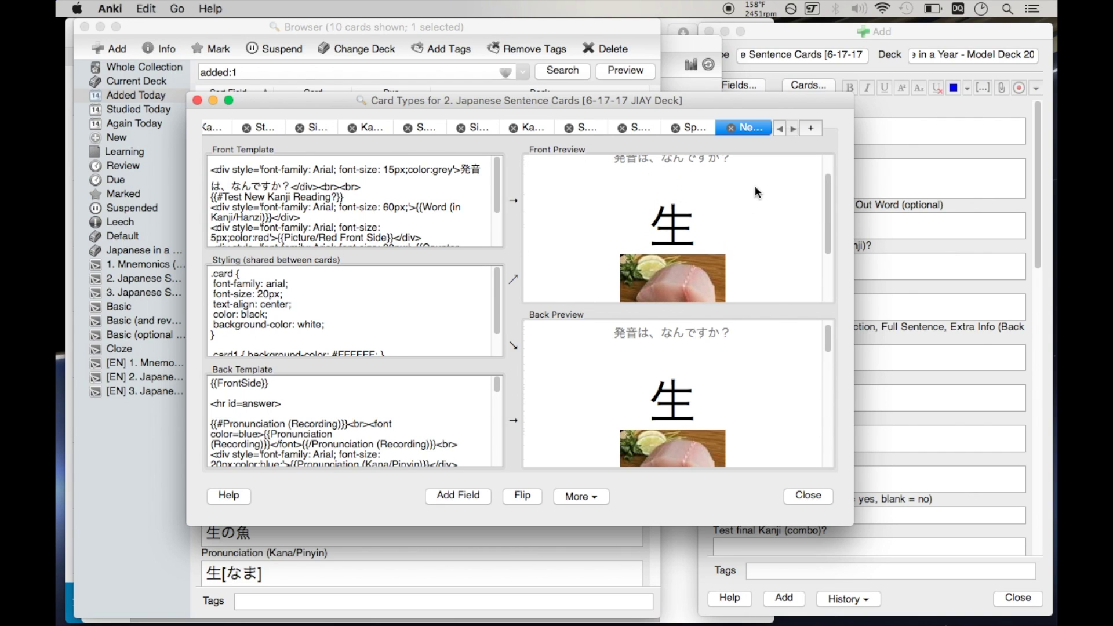
# Close Card Types, switch the Add window to 3. Japanese Sentence Cards (Core Import), and delete leftover 生の魚.
pyautogui.click(807, 496)
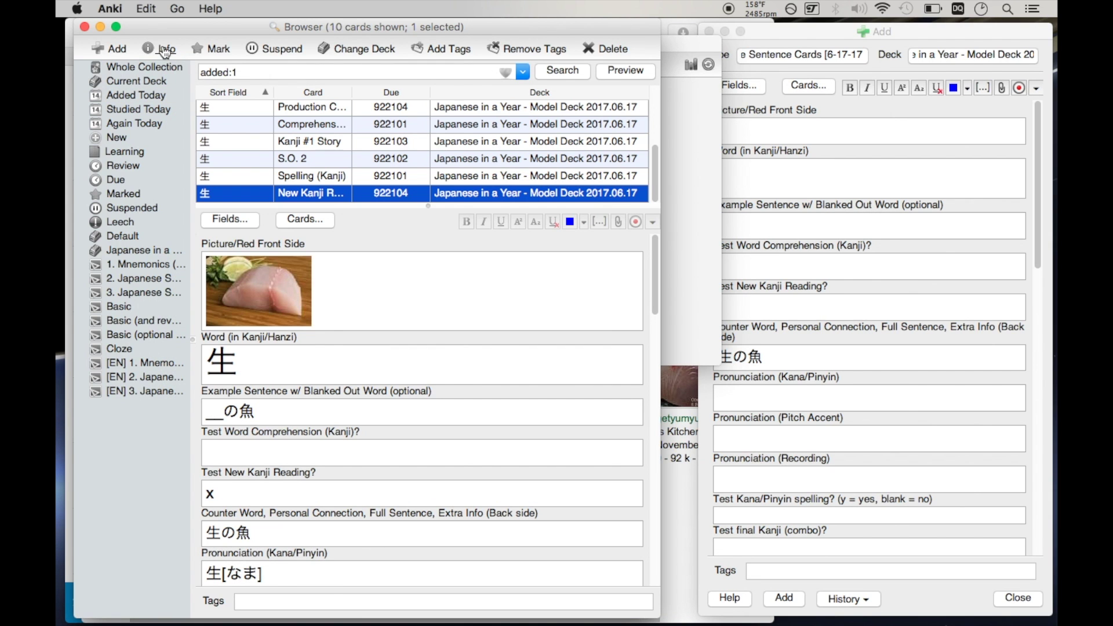
pyautogui.click(848, 121)
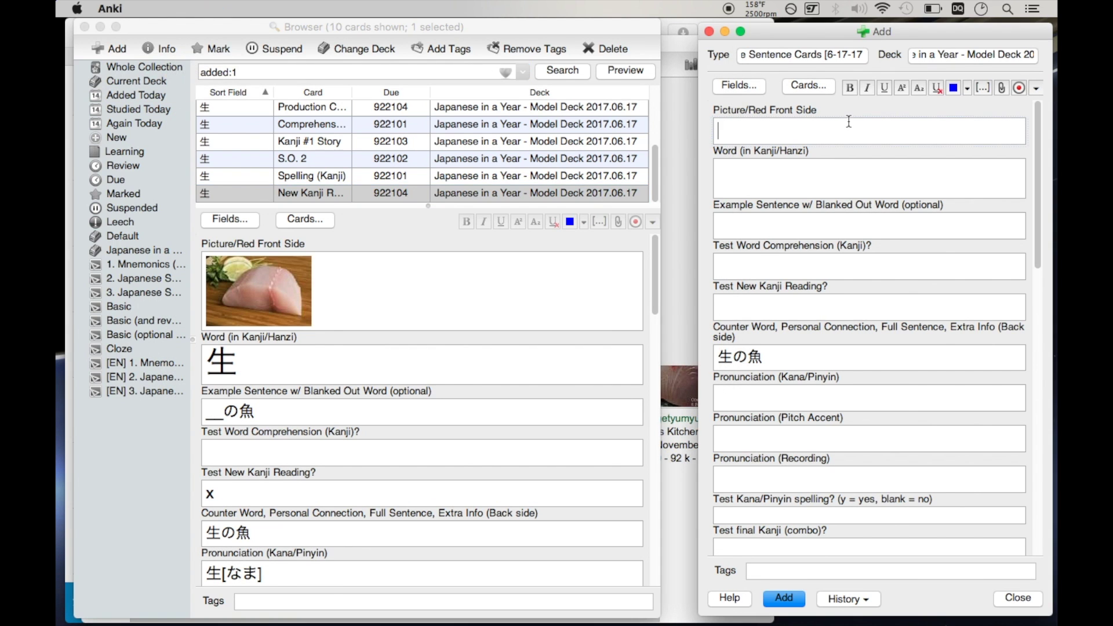
pyautogui.click(819, 54)
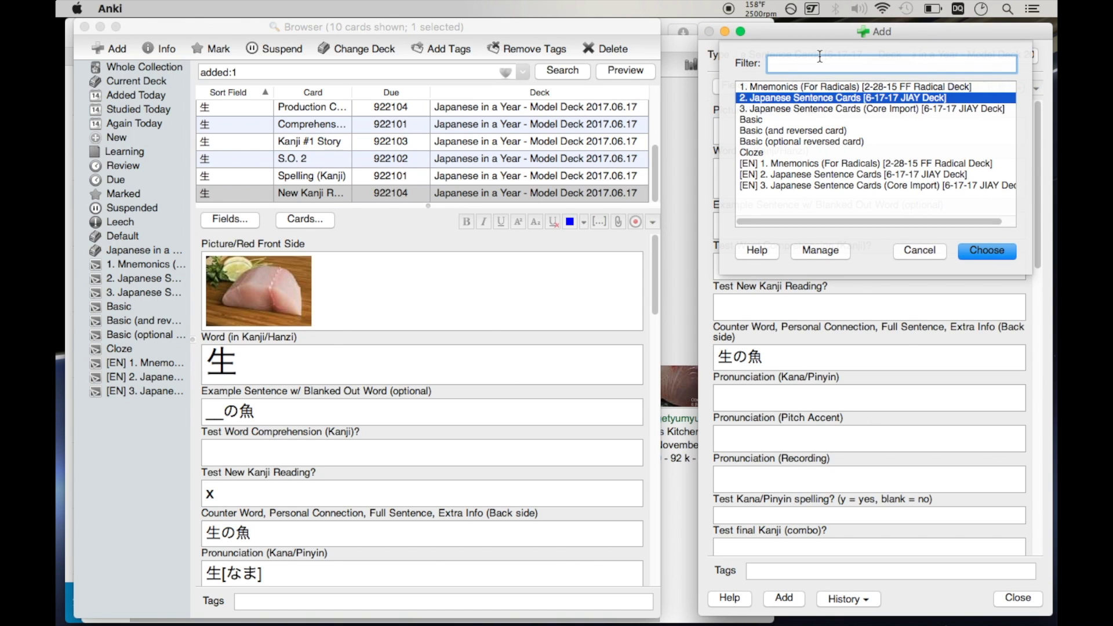
pyautogui.press('Return')
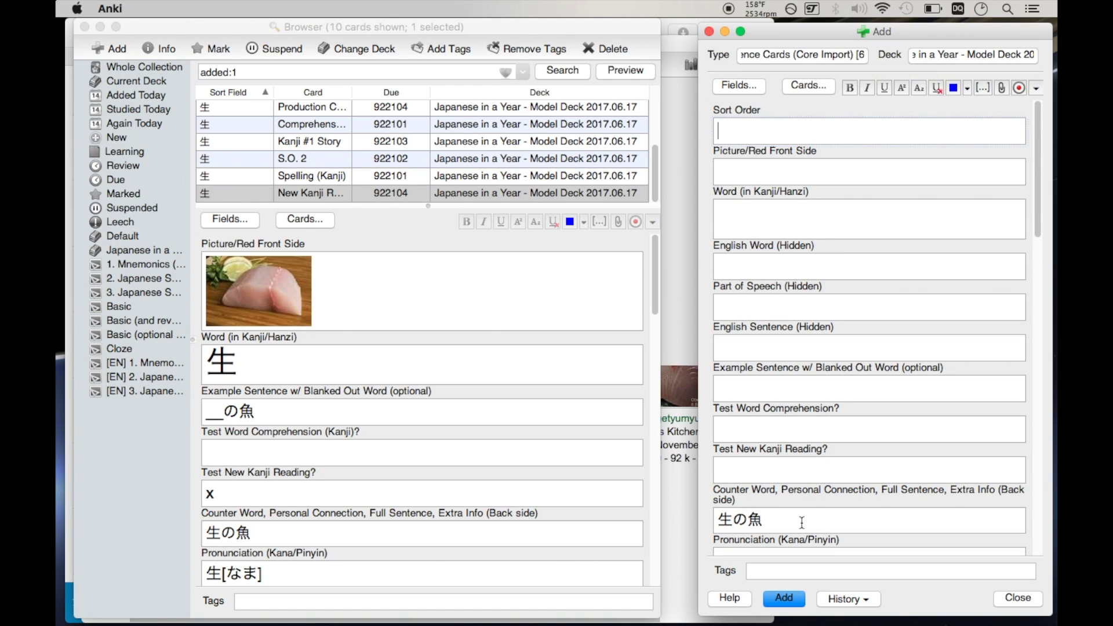
pyautogui.press('super+a')
pyautogui.press('BackSpace')
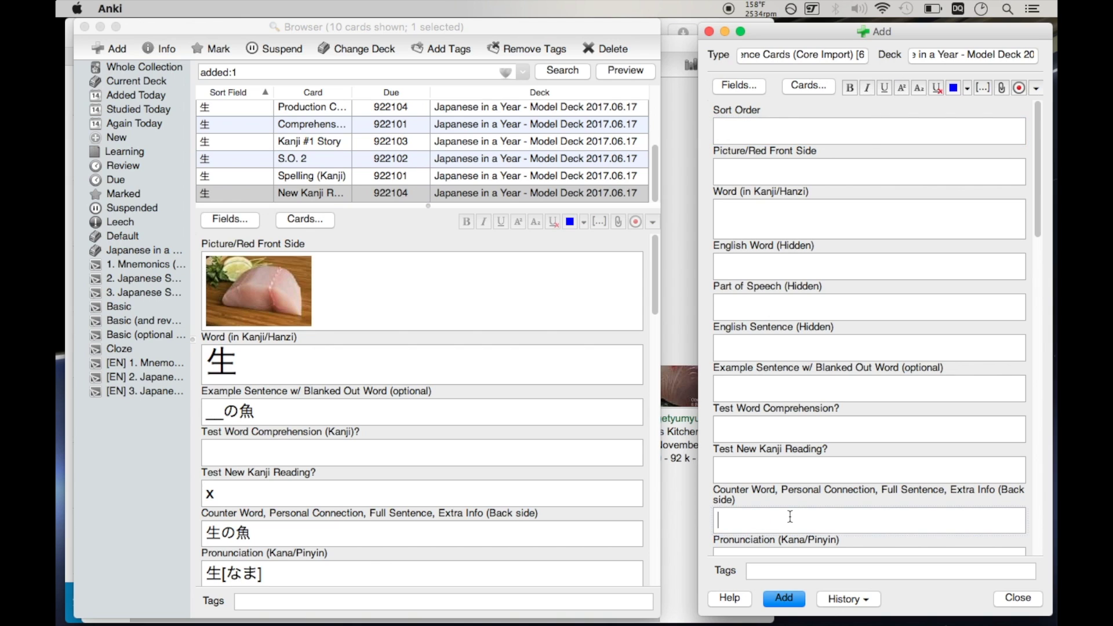
pyautogui.click(840, 275)
pyautogui.click(433, 369)
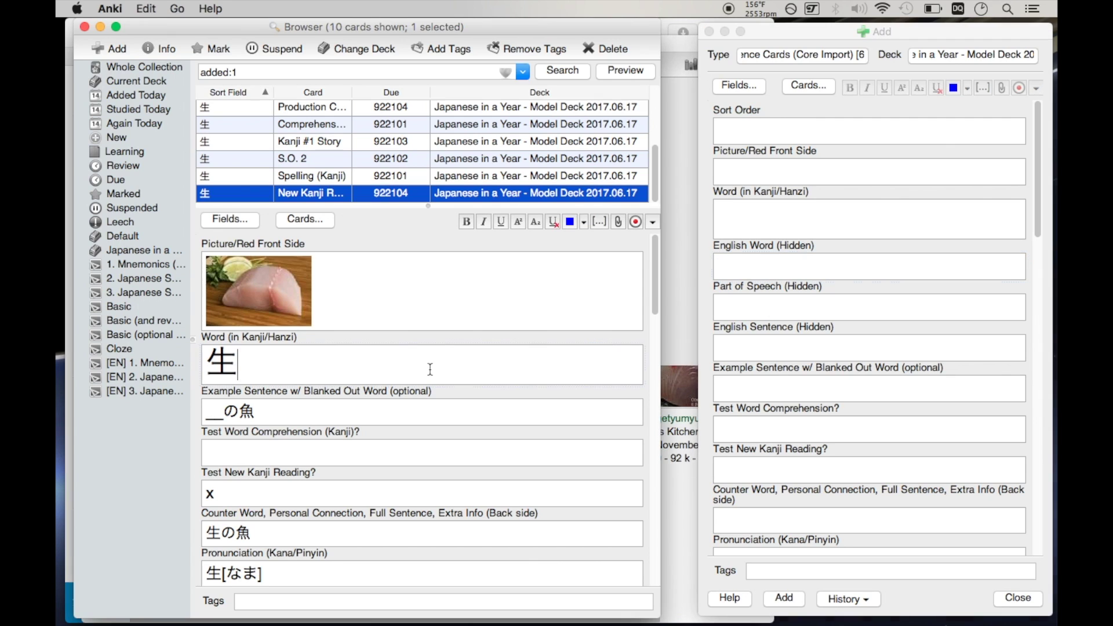
pyautogui.click(838, 186)
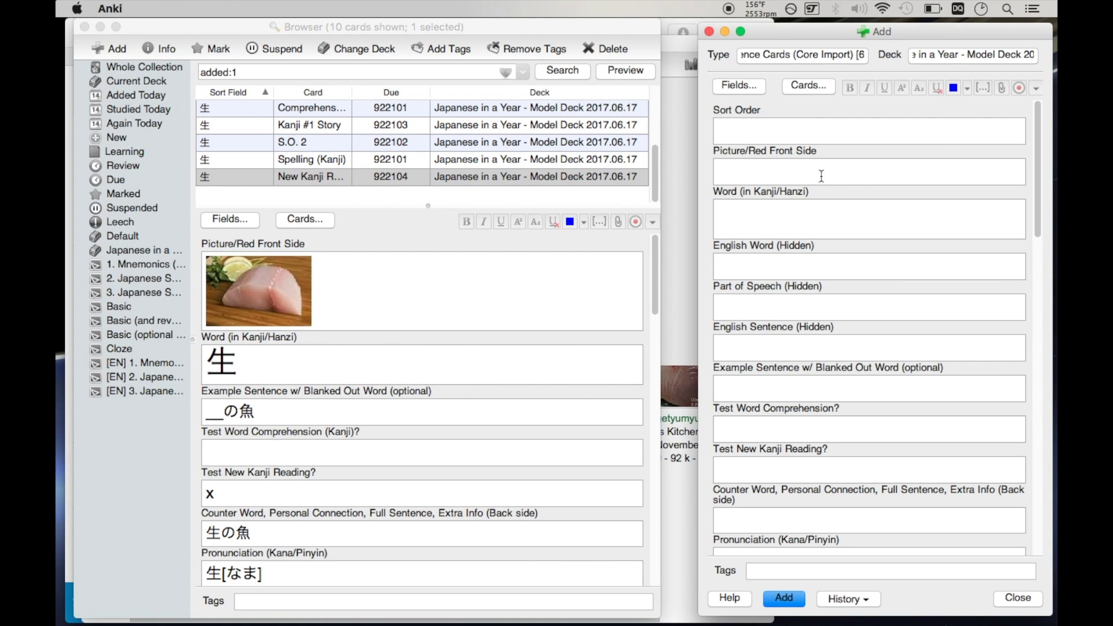
pyautogui.click(860, 307)
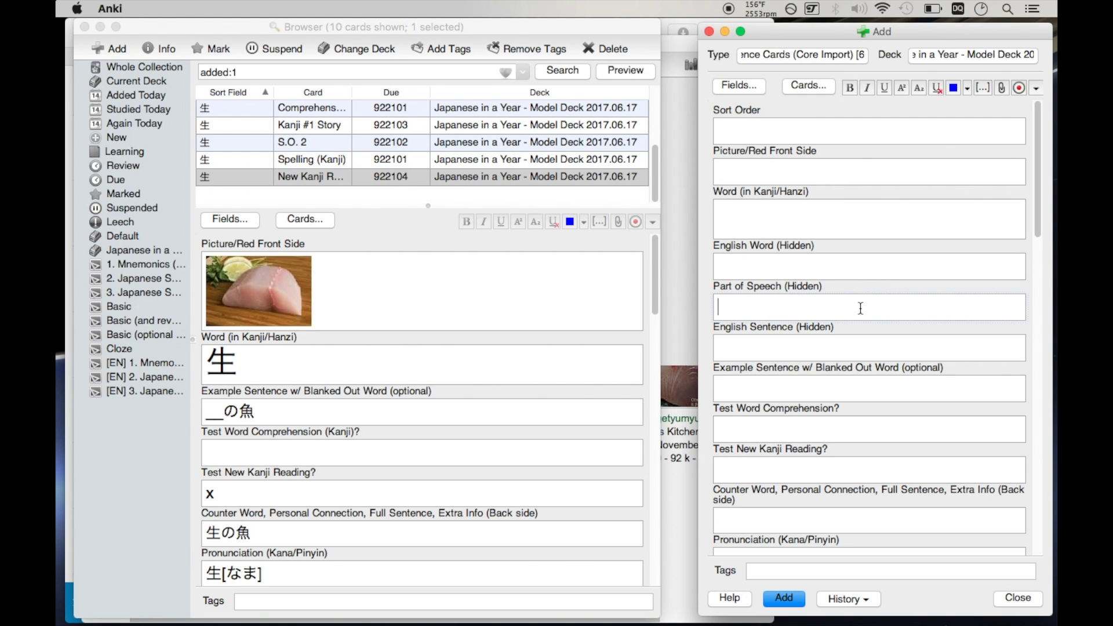
pyautogui.click(775, 272)
pyautogui.click(832, 392)
pyautogui.scroll(-15, 872, 349)
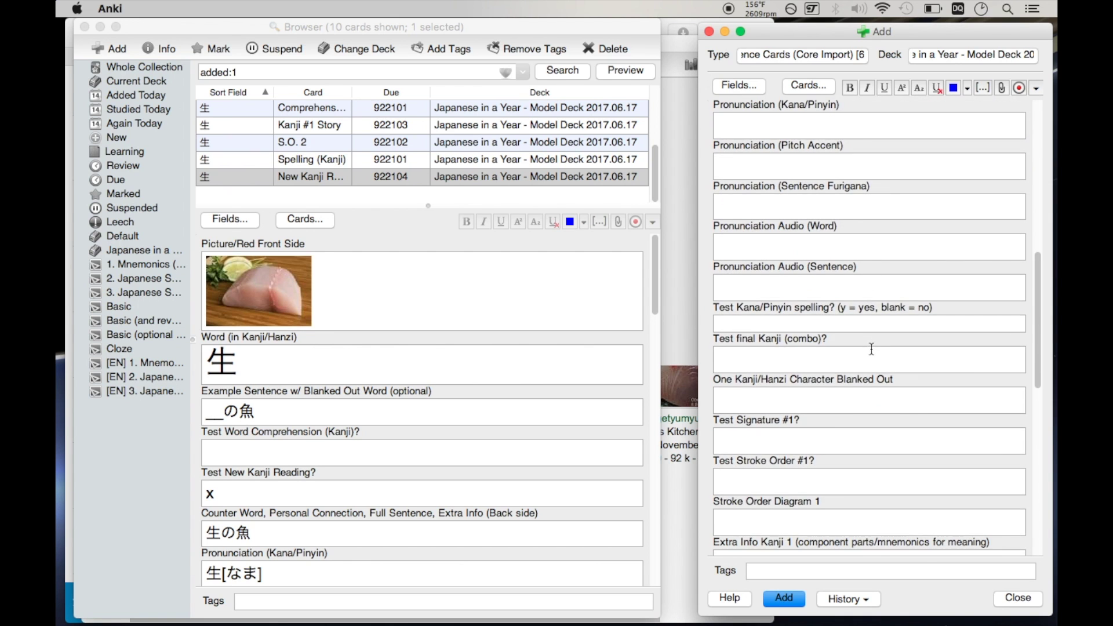
pyautogui.scroll(15, 872, 349)
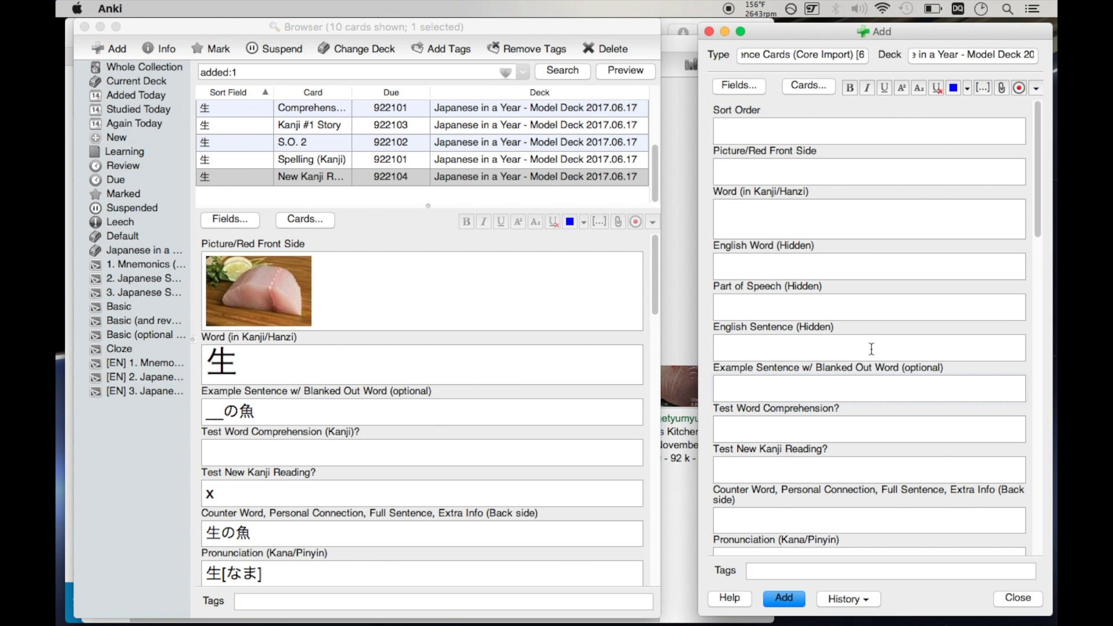
pyautogui.scroll(-6, 834, 401)
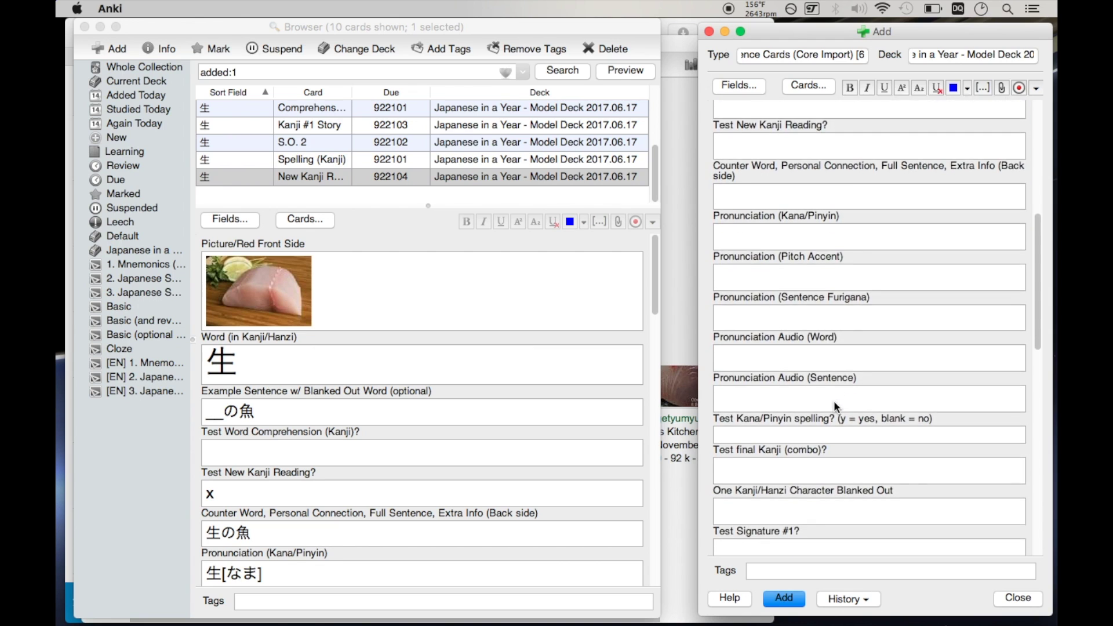
pyautogui.scroll(-1, 834, 401)
pyautogui.click(760, 419)
pyautogui.scroll(-1, 760, 419)
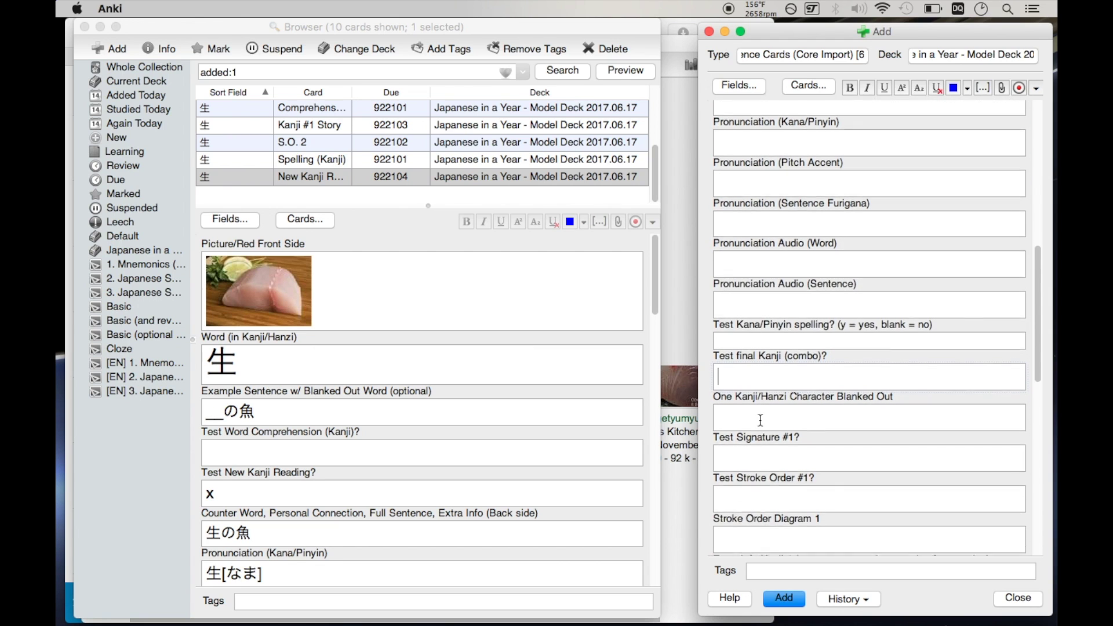
pyautogui.scroll(-8, 760, 419)
pyautogui.scroll(15, 754, 348)
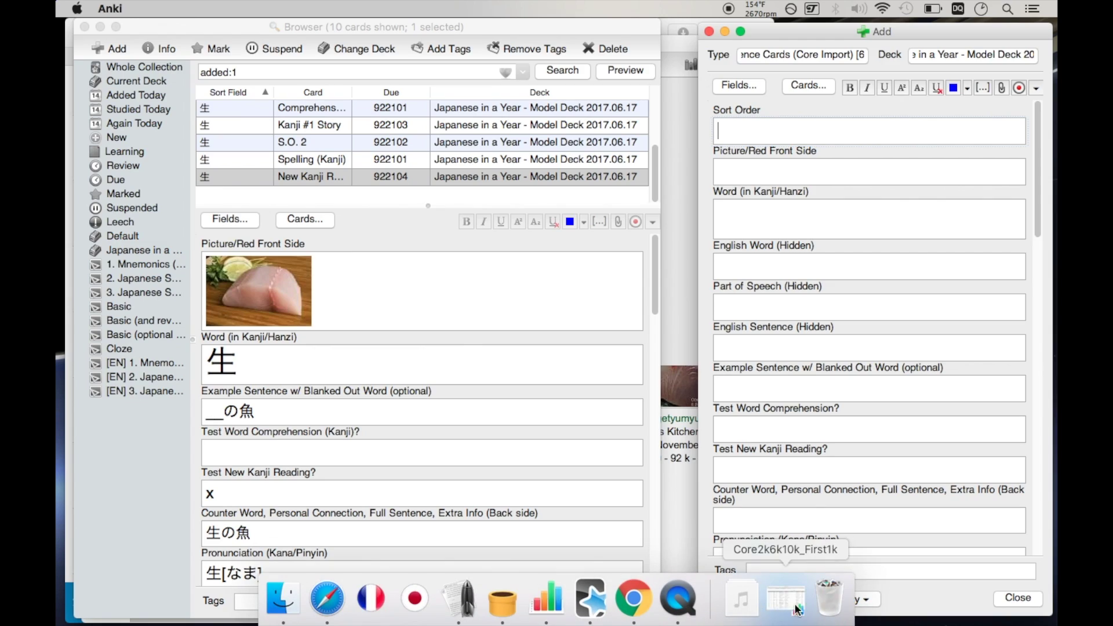
pyautogui.click(797, 609)
# Scroll across the 1k For Import sheet's columns, then raise the Anki Add window.
pyautogui.scroll(-1, 412, 263)
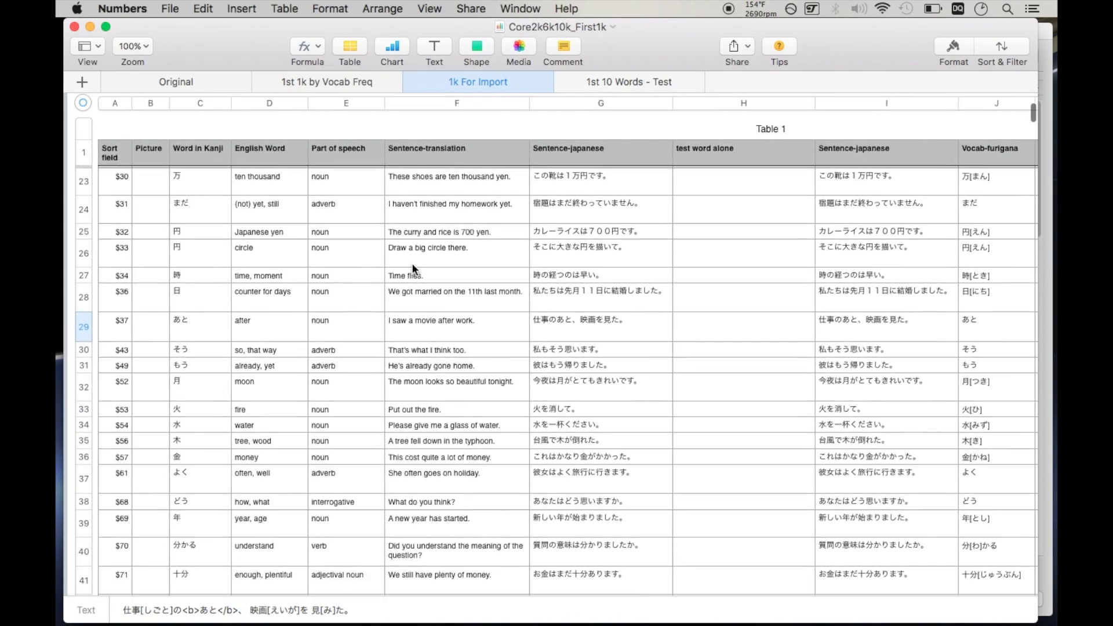
pyautogui.scroll(10, 412, 262)
pyautogui.scroll(5, 411, 263)
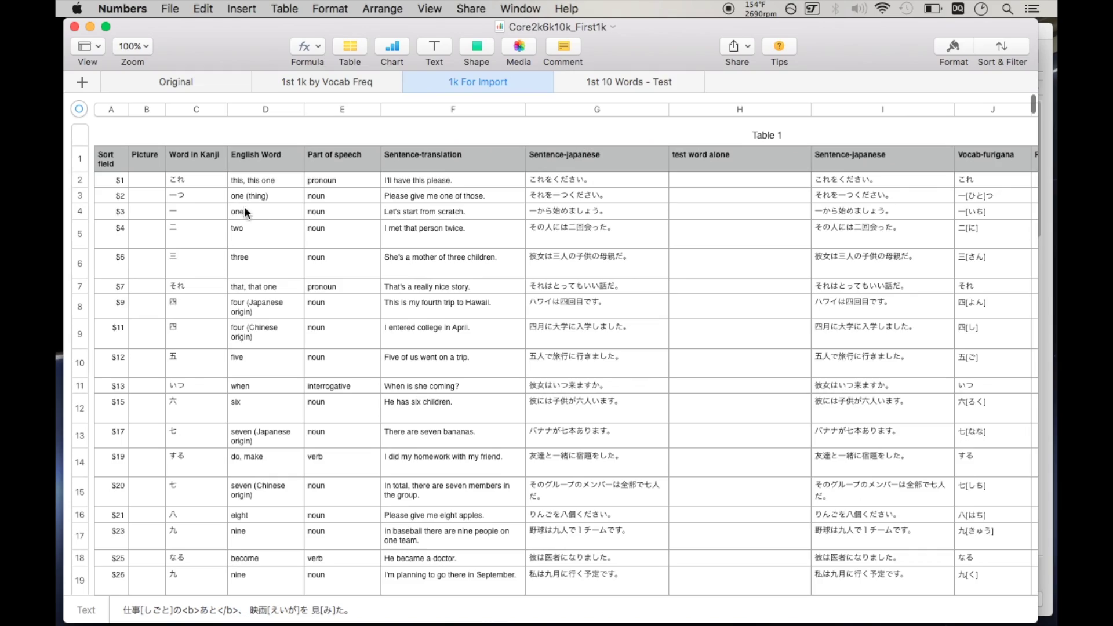
pyautogui.scroll(-15, 242, 204)
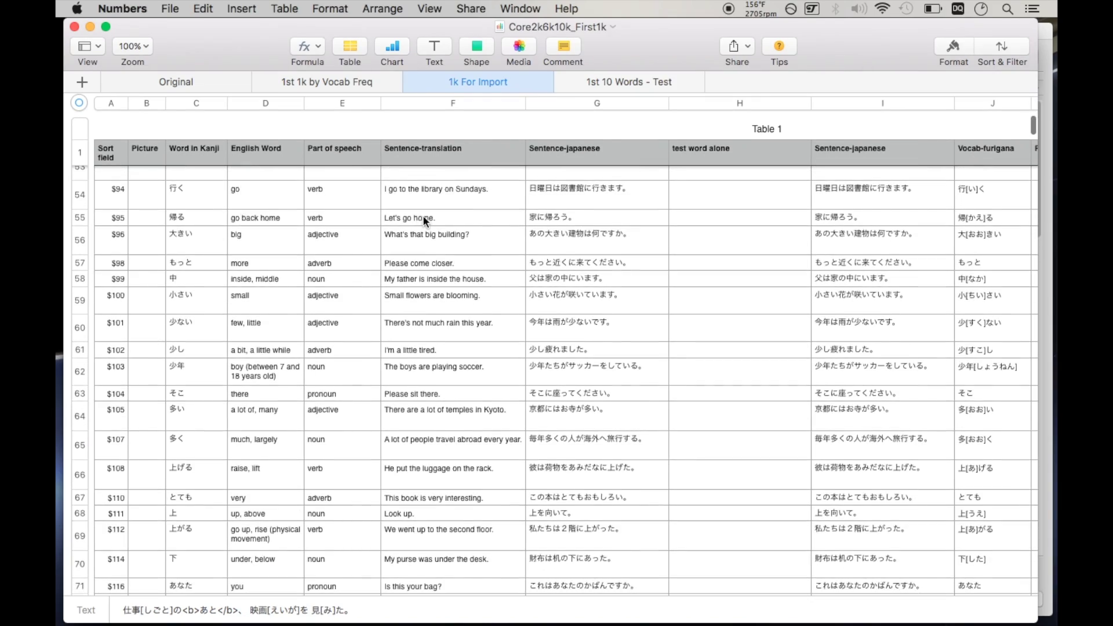
pyautogui.hscroll(10, 423, 218)
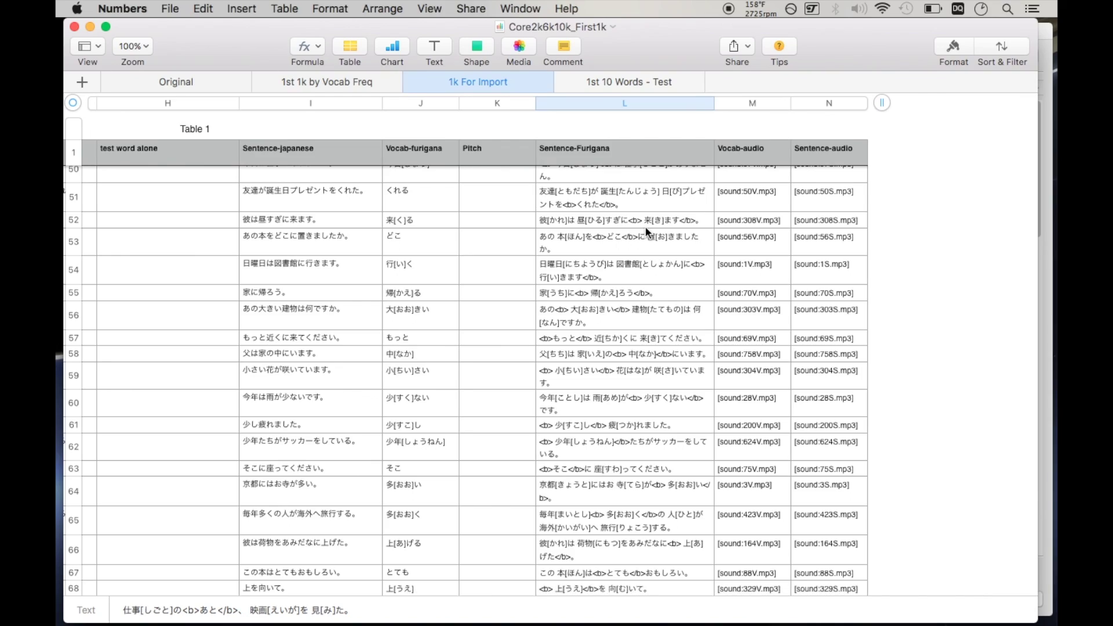
pyautogui.hscroll(-10, 645, 226)
pyautogui.hotkey('ctrl', 'Up')
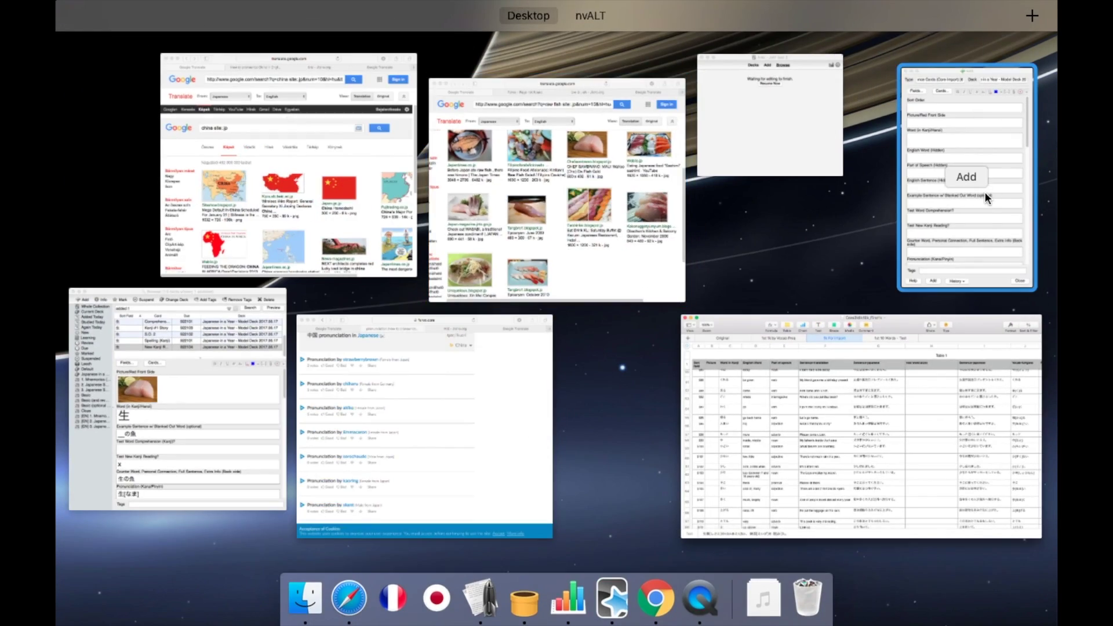
pyautogui.click(986, 193)
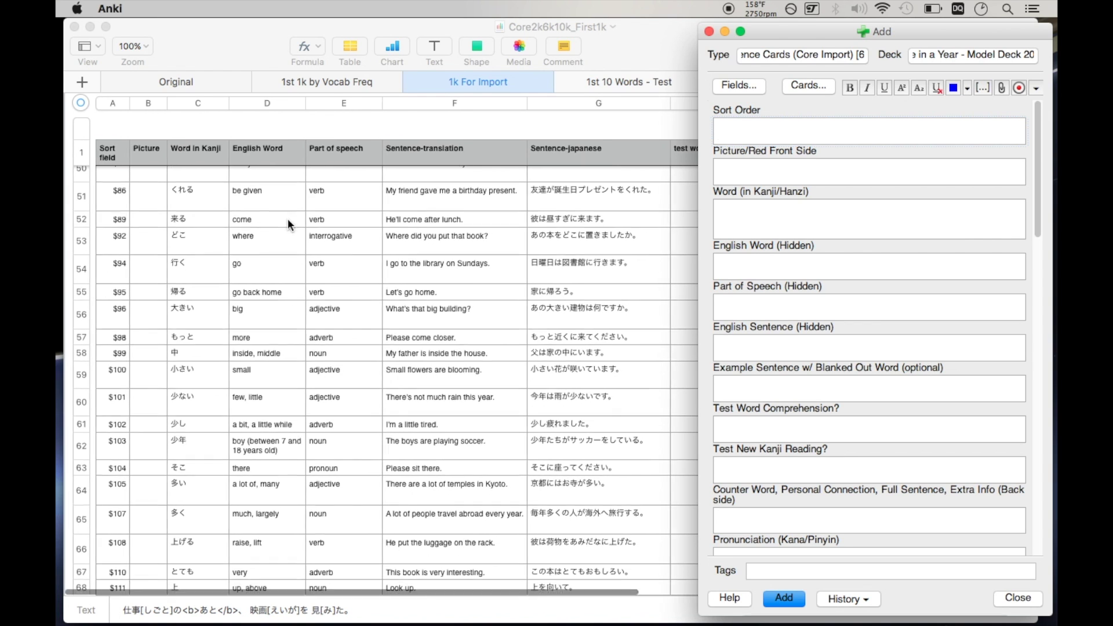
pyautogui.scroll(-1, 288, 218)
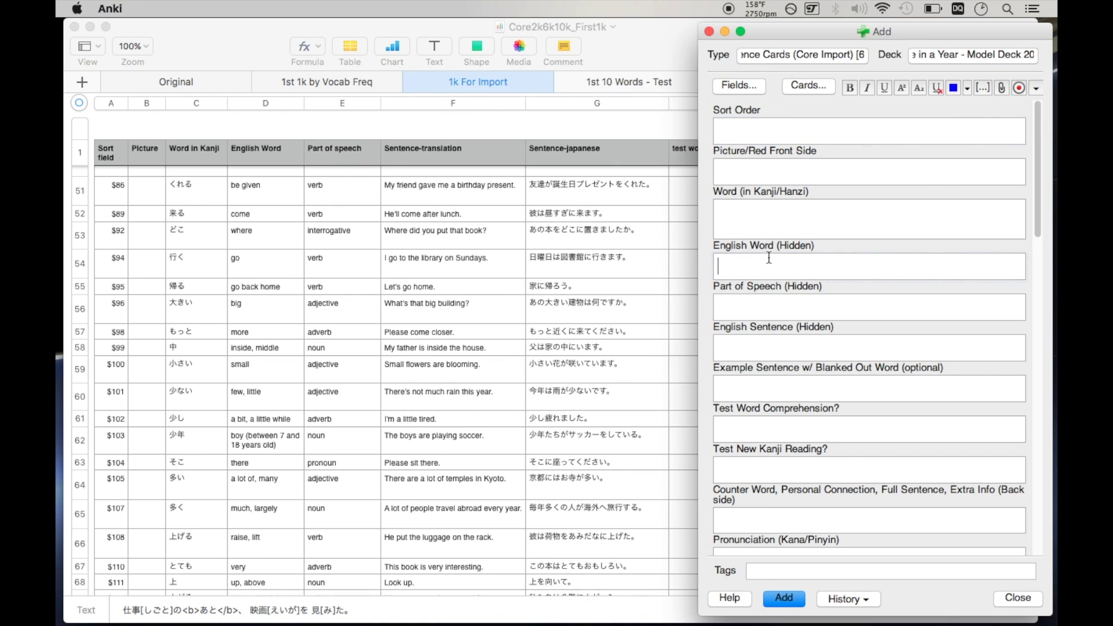
pyautogui.click(736, 266)
pyautogui.click(743, 306)
pyautogui.click(786, 352)
pyautogui.scroll(-2, 765, 342)
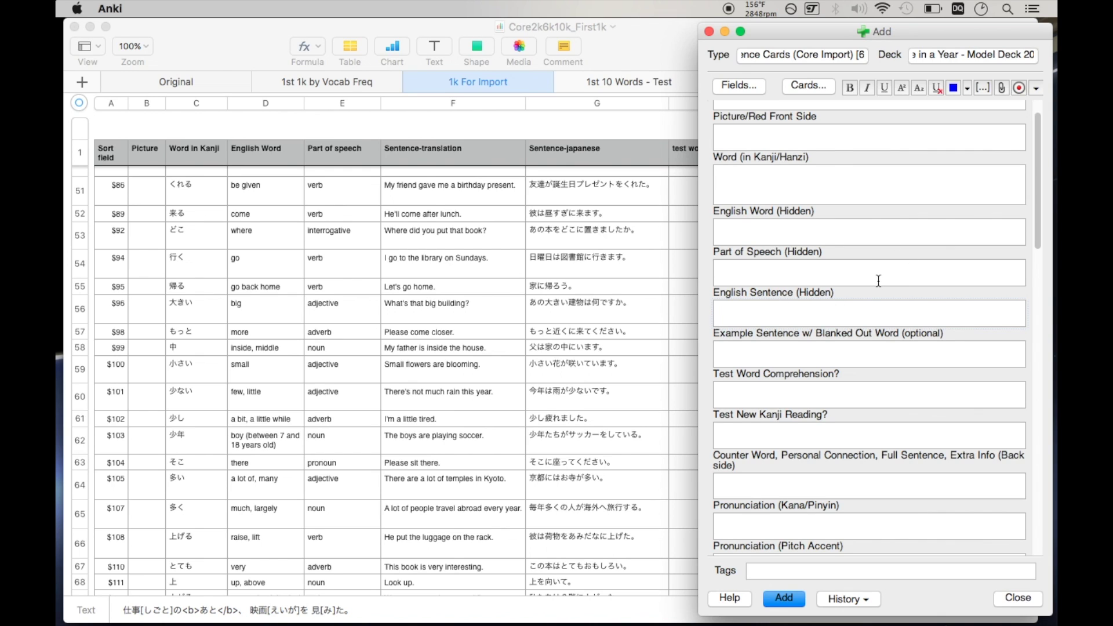
pyautogui.click(750, 229)
pyautogui.click(778, 276)
pyautogui.click(764, 312)
pyautogui.scroll(-5, 809, 351)
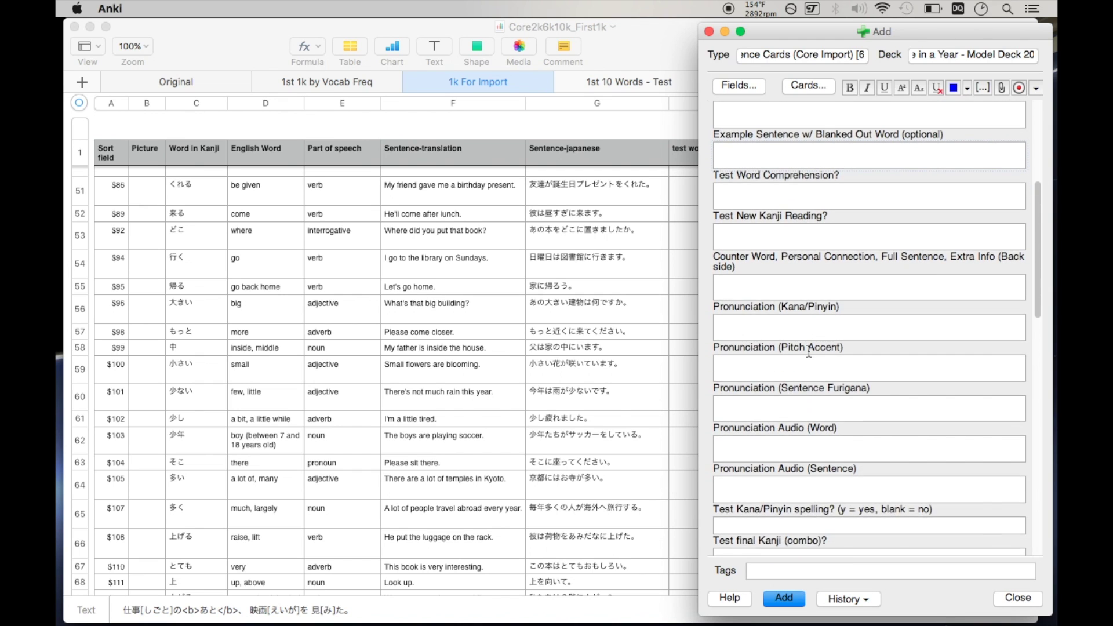
pyautogui.scroll(-4, 808, 351)
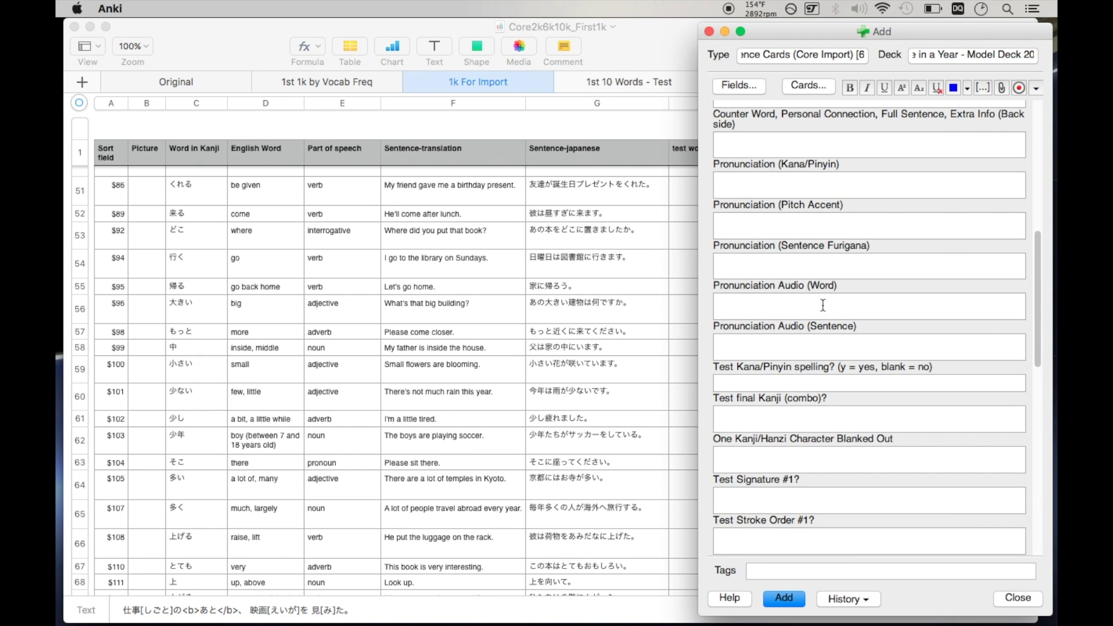
pyautogui.click(789, 345)
# Compare the spreadsheet's columns with the Core Import Add fields, ending in the all-windows overview.
pyautogui.click(634, 229)
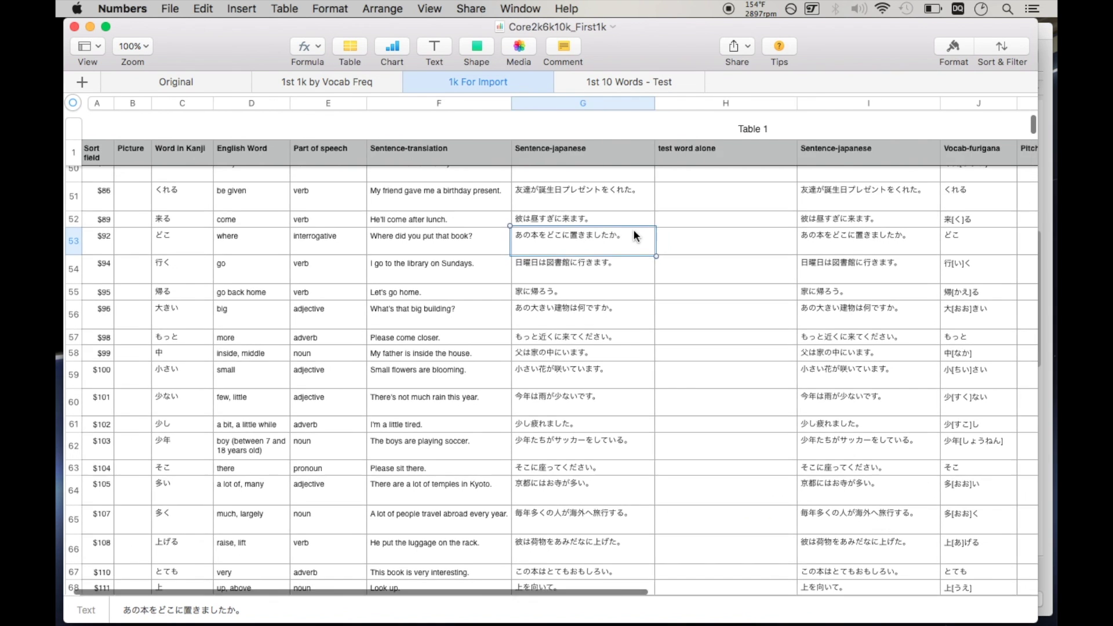
pyautogui.hscroll(10, 634, 229)
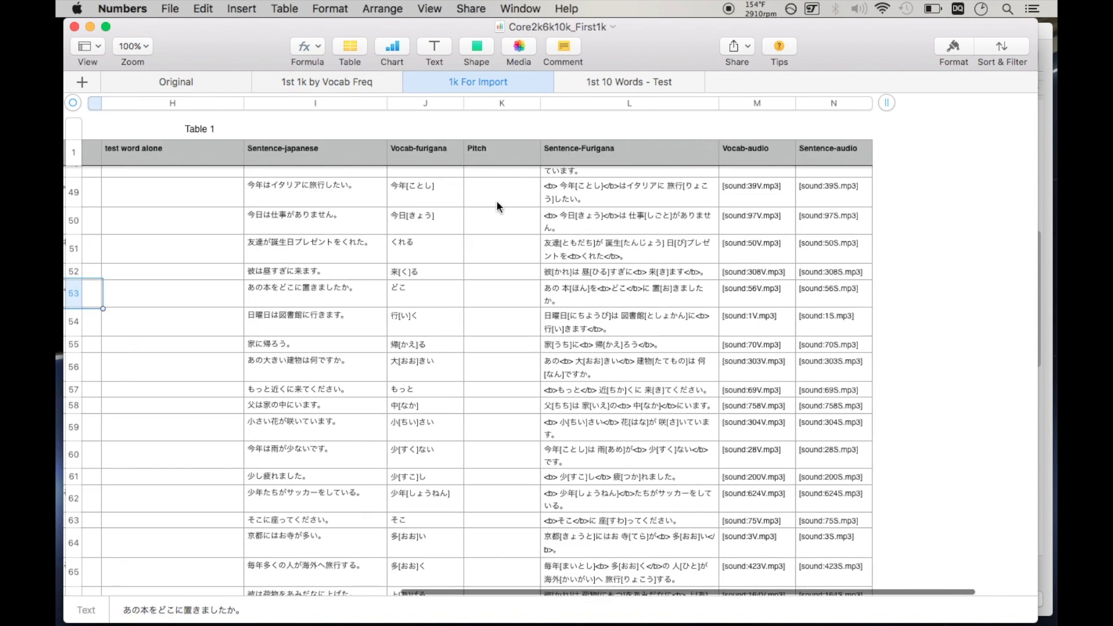
pyautogui.hotkey('ctrl', 'Up')
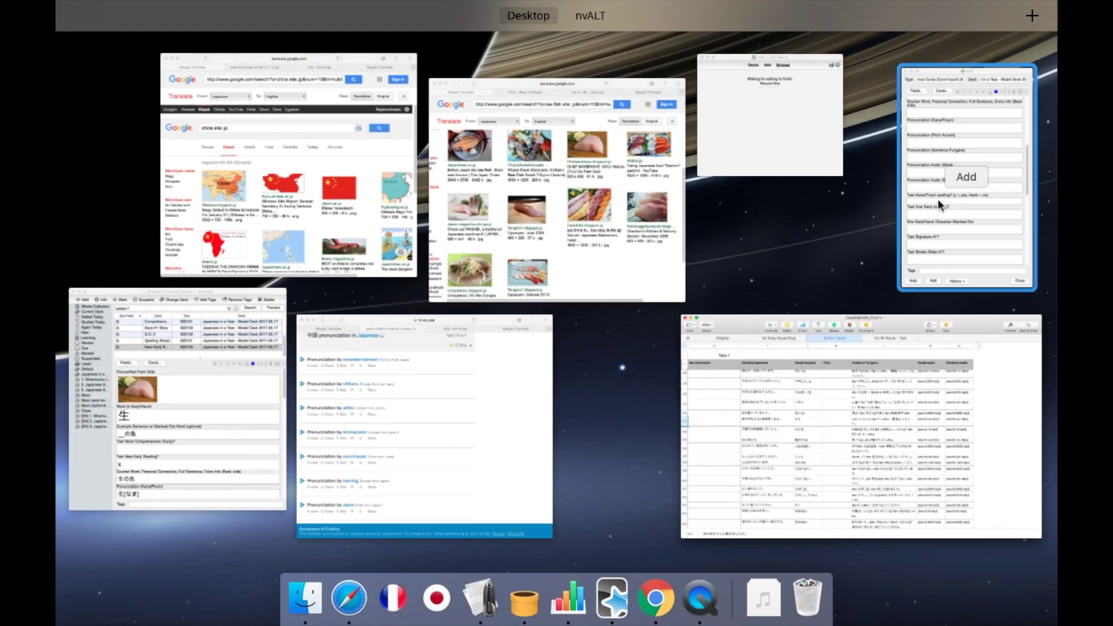
pyautogui.click(939, 198)
pyautogui.scroll(5, 858, 320)
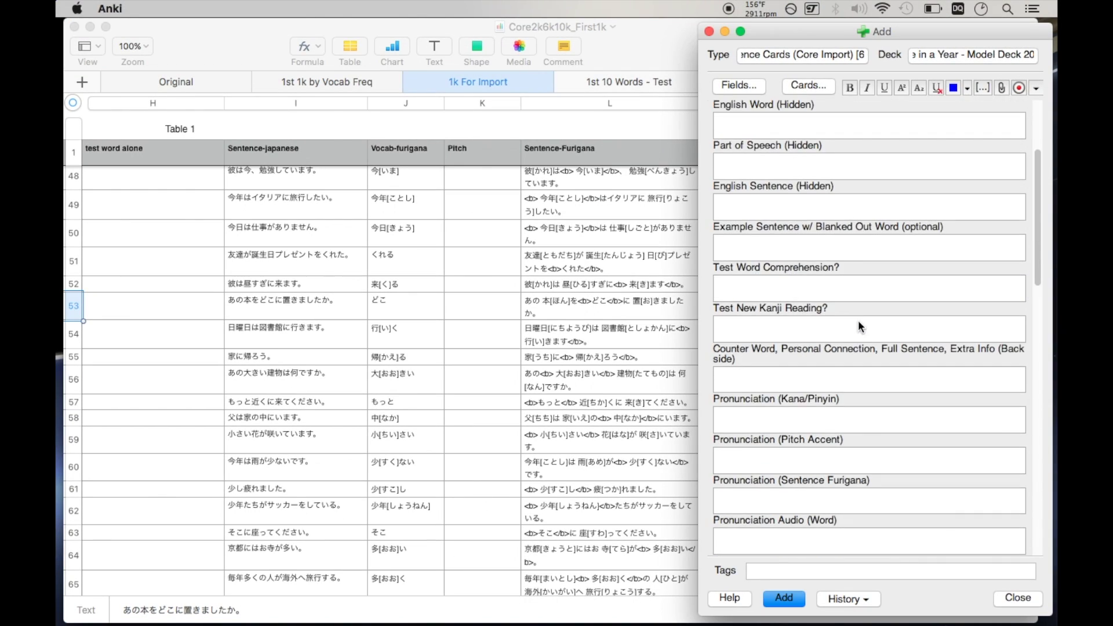
pyautogui.scroll(3, 858, 320)
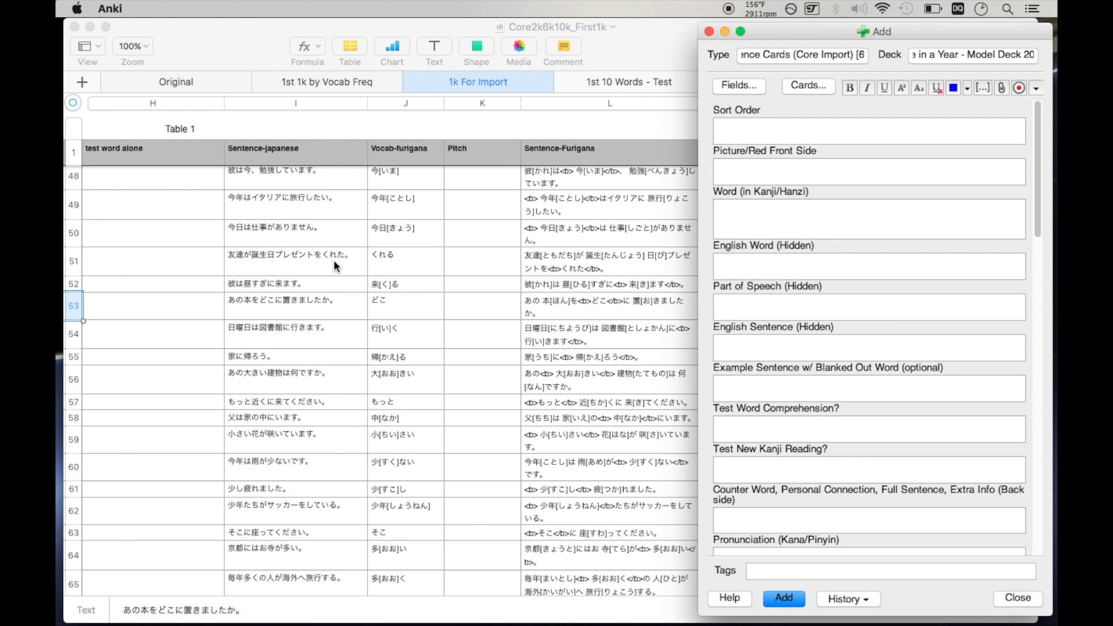
pyautogui.hscroll(-10, 333, 260)
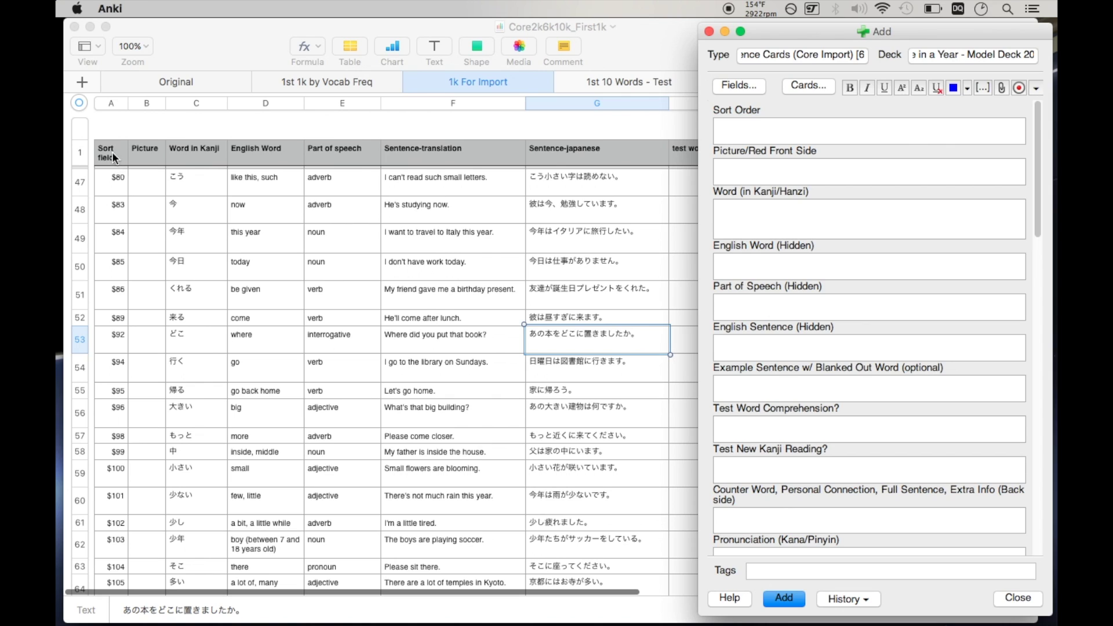
pyautogui.click(812, 129)
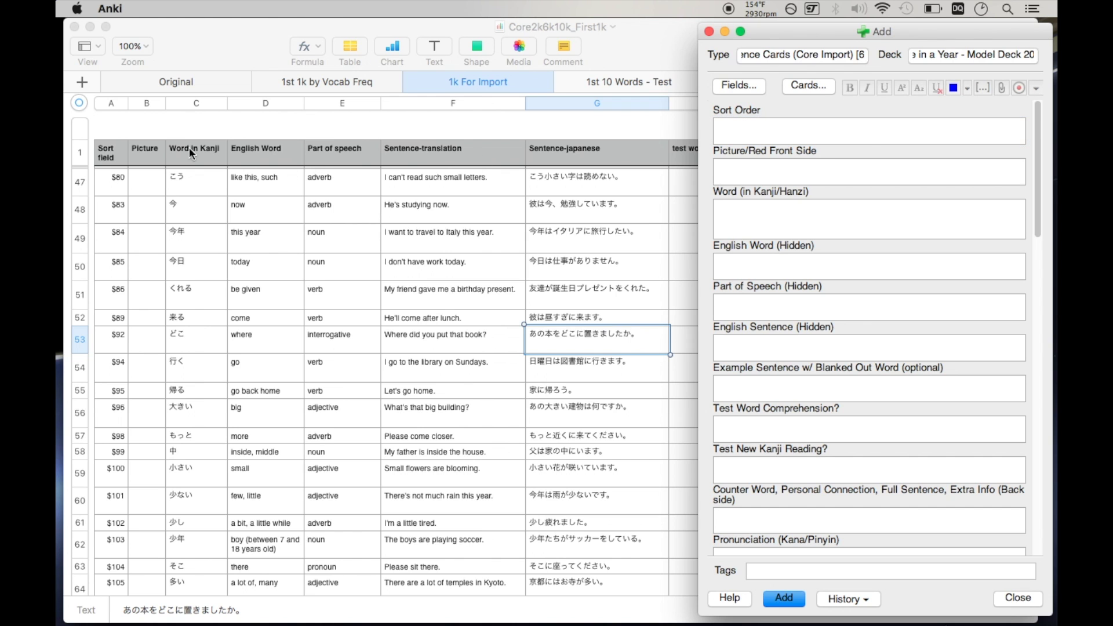
pyautogui.click(200, 179)
pyautogui.hotkey('ctrl', 'Up')
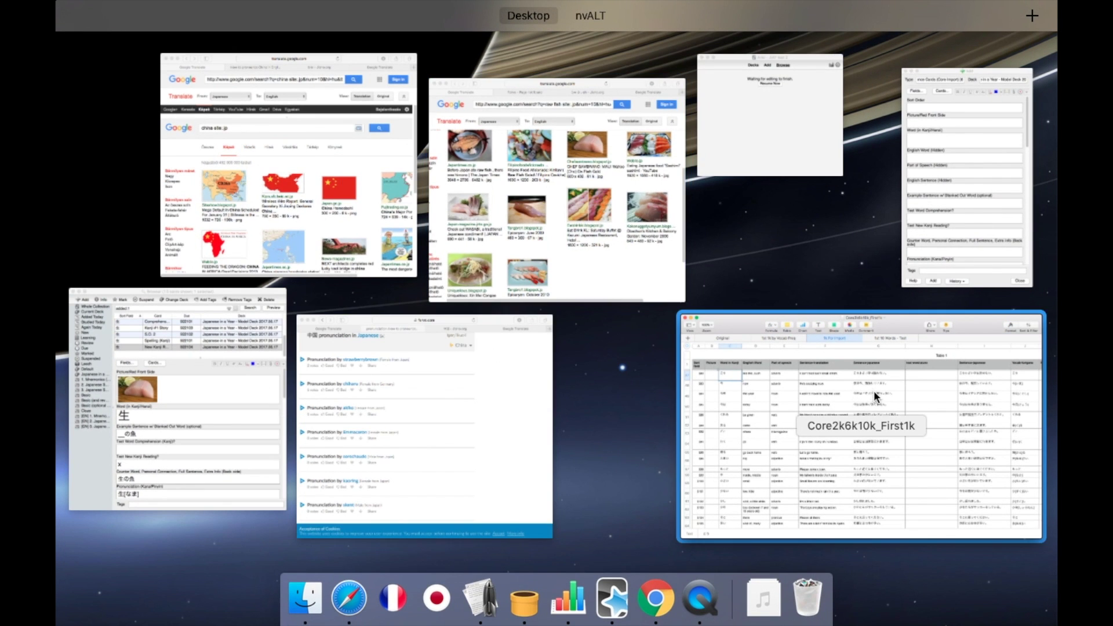
pyautogui.click(876, 396)
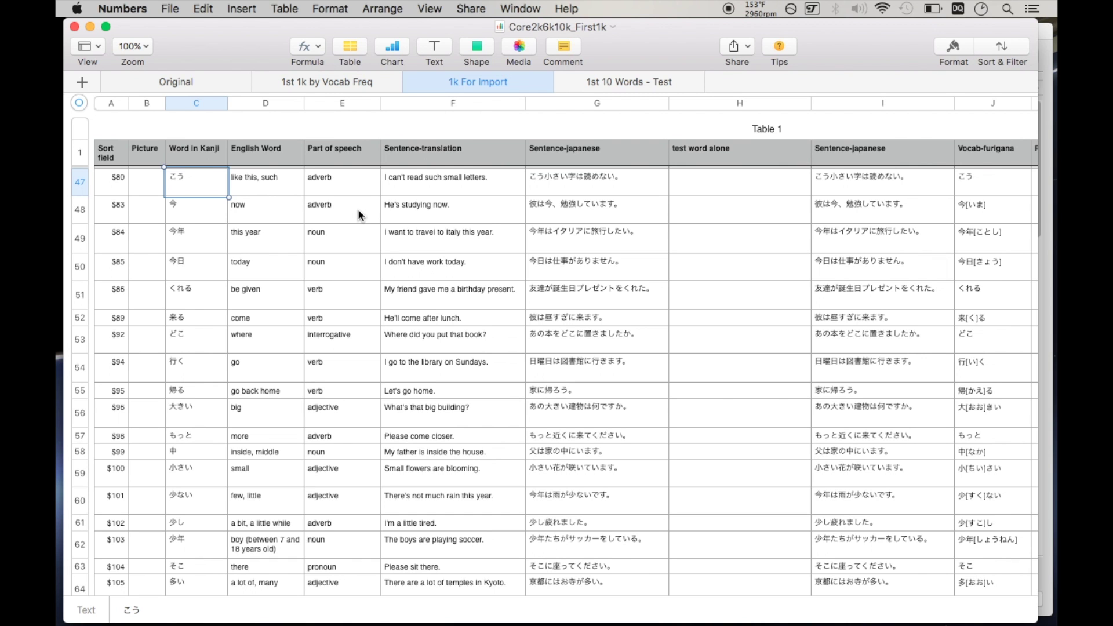
pyautogui.hotkey('ctrl', 'Up')
pyautogui.click(917, 232)
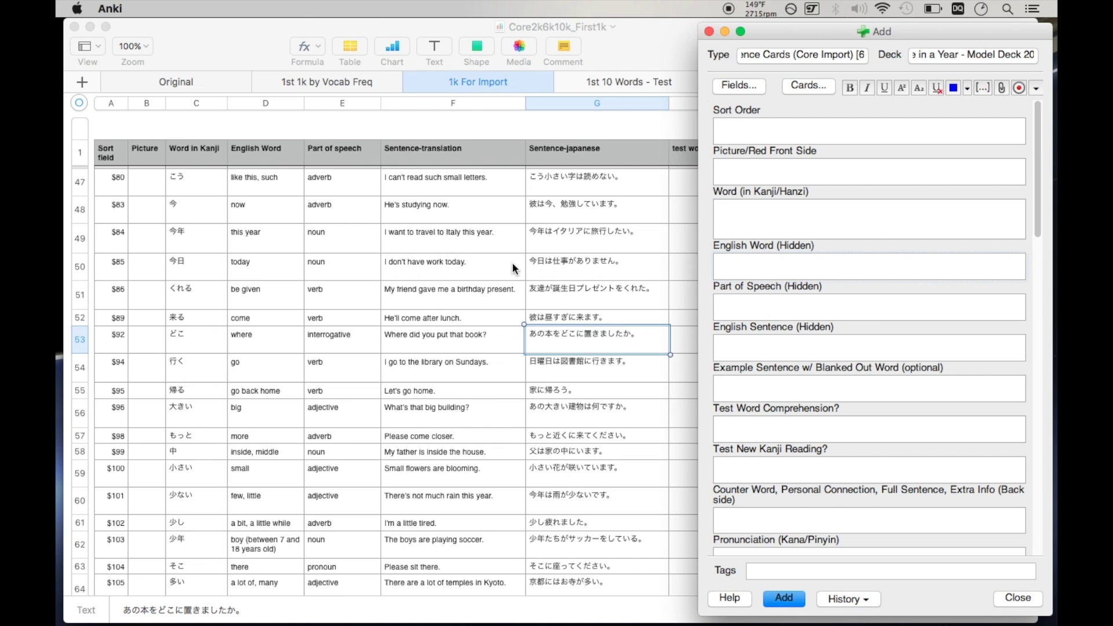
pyautogui.click(406, 283)
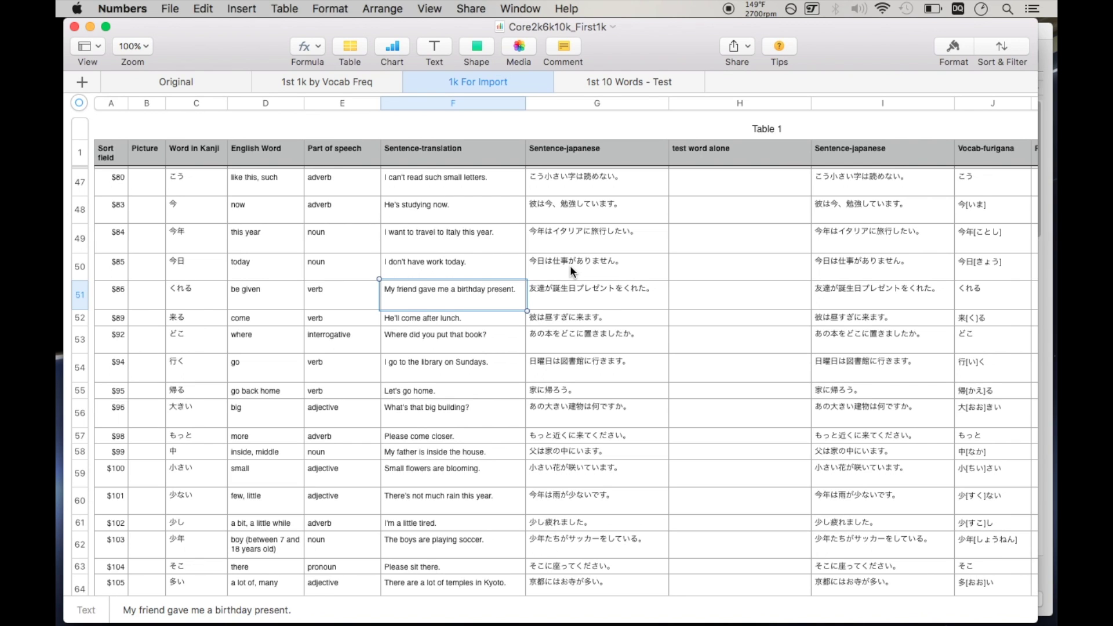
pyautogui.scroll(-15, 411, 257)
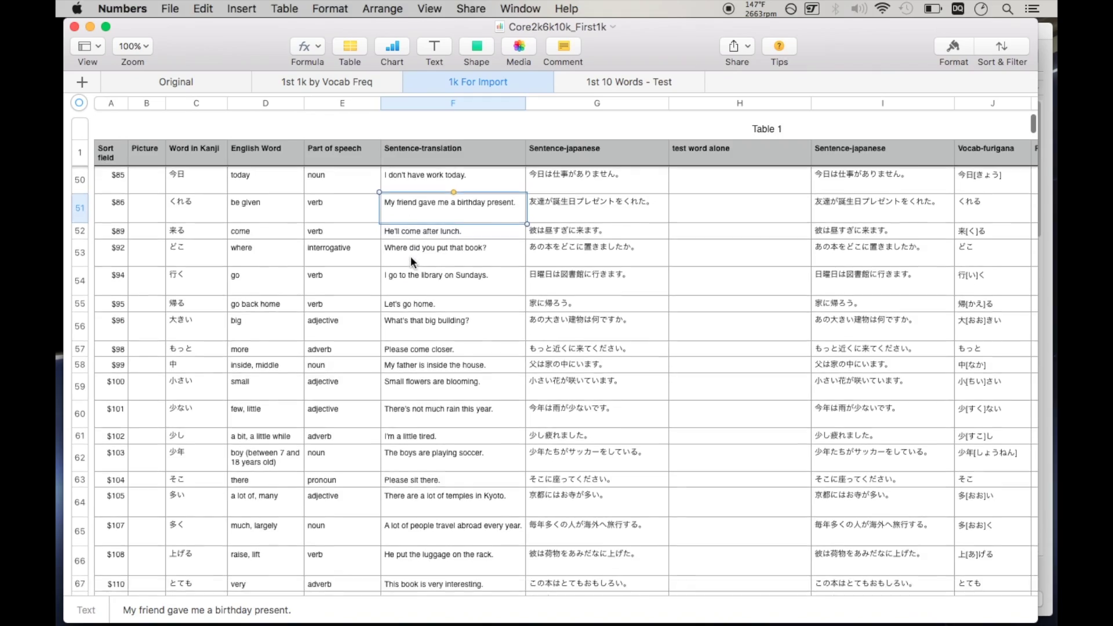
pyautogui.scroll(-20, 410, 256)
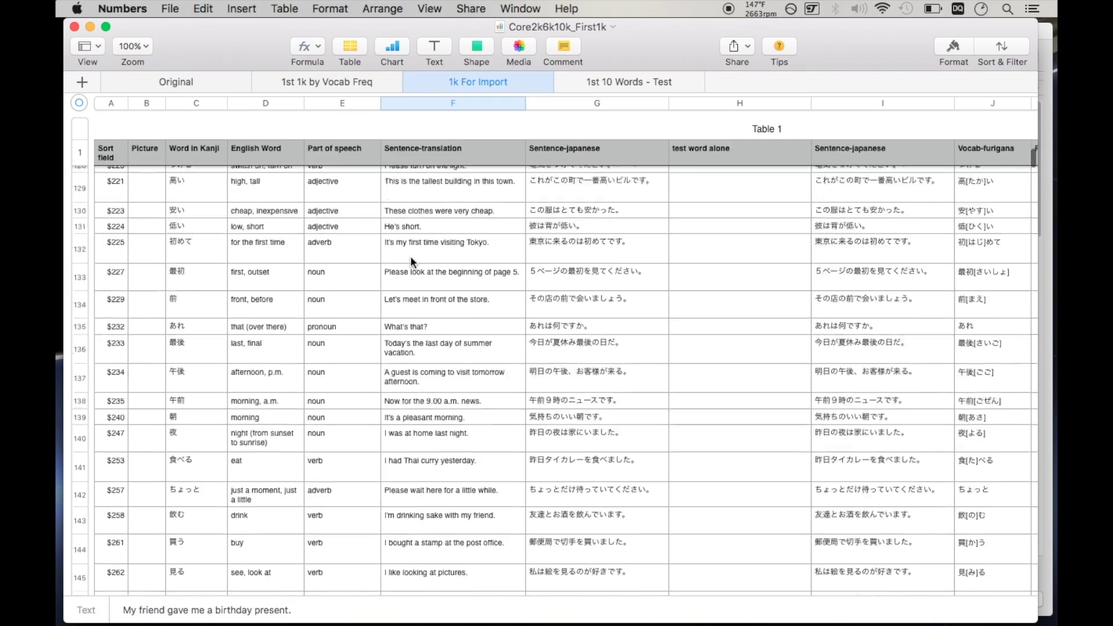
pyautogui.scroll(20, 492, 191)
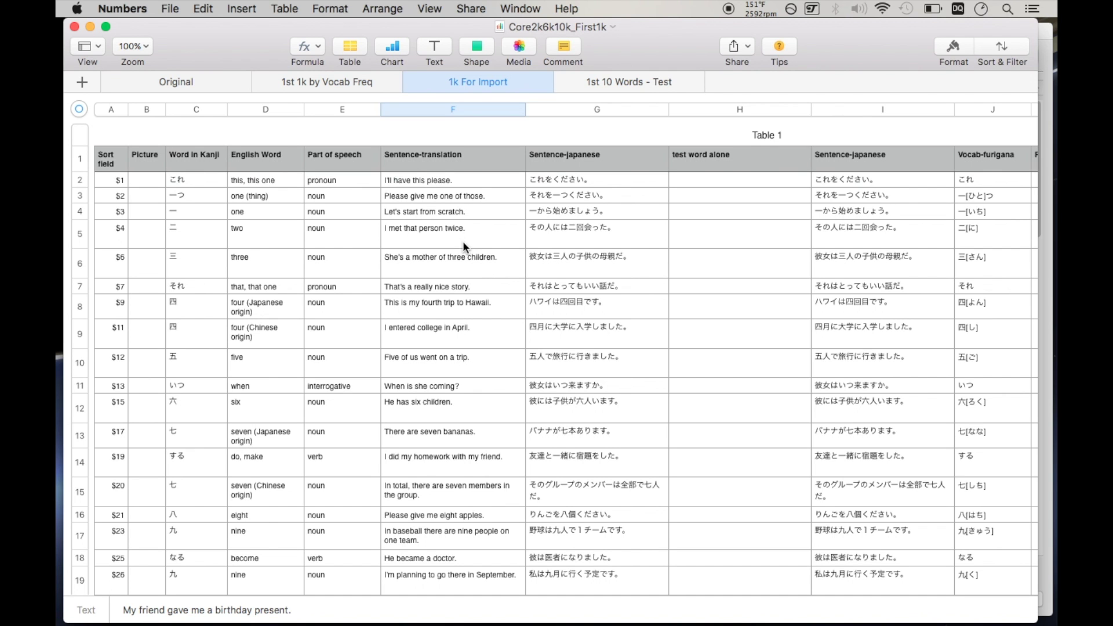
pyautogui.hotkey('ctrl', 'Up')
# Raise the Anki Add window and check its Word, English Word (Hidden) and Sort Order fields.
pyautogui.click(937, 207)
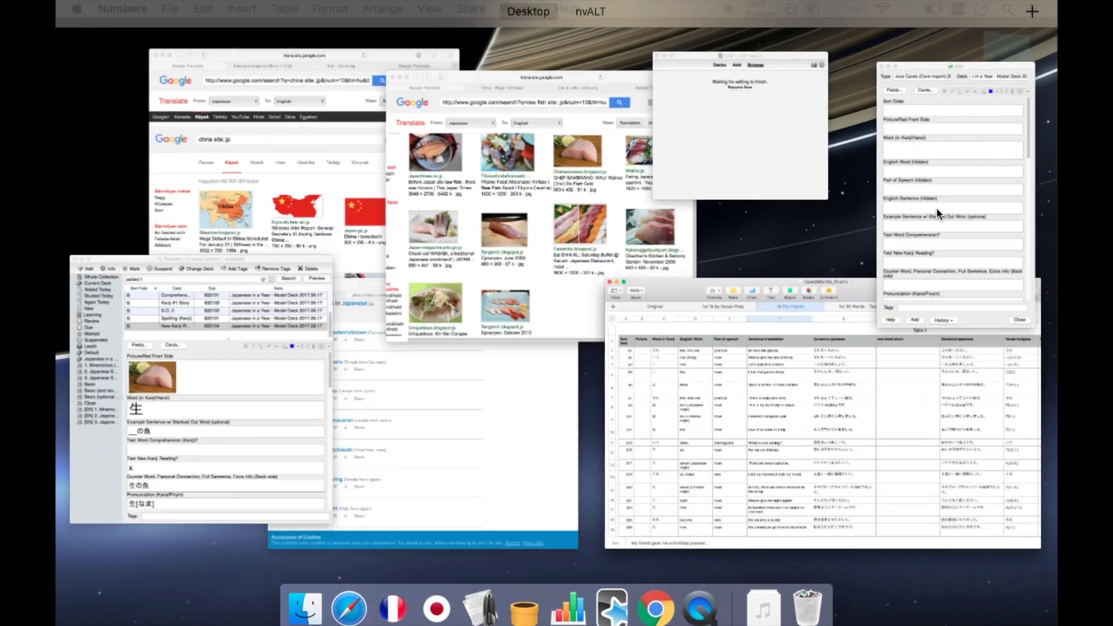
pyautogui.click(784, 233)
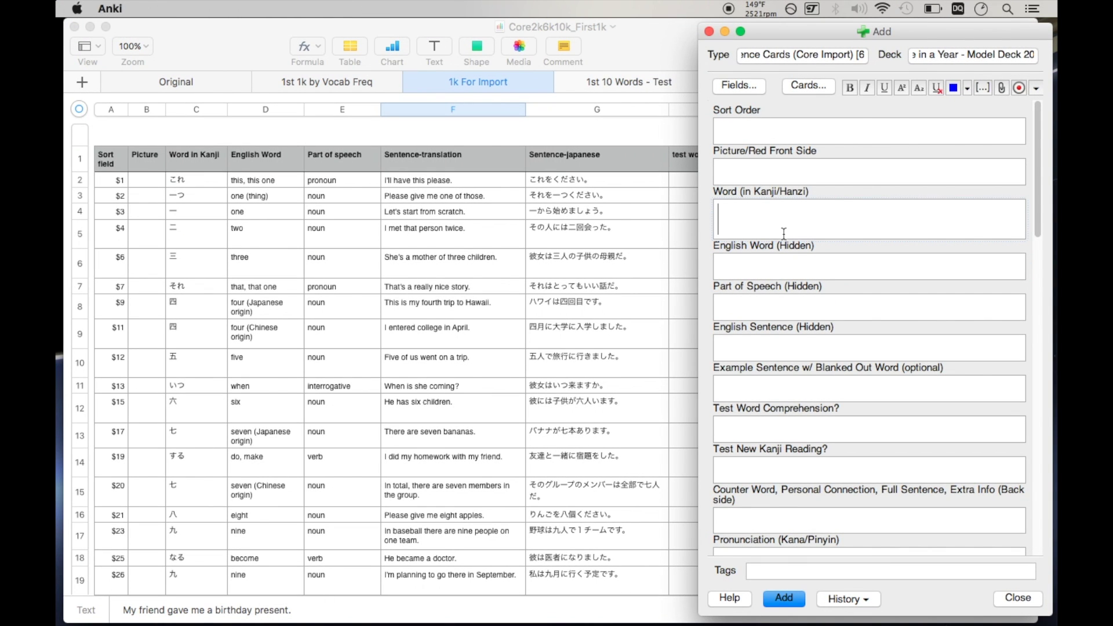
pyautogui.click(769, 272)
pyautogui.click(869, 206)
pyautogui.click(741, 125)
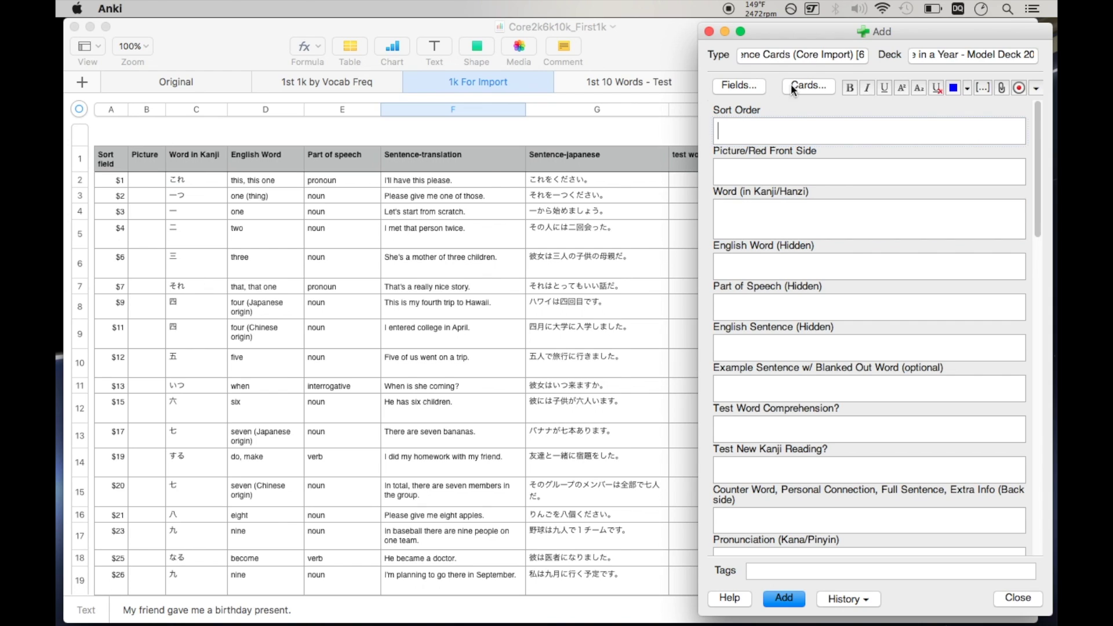